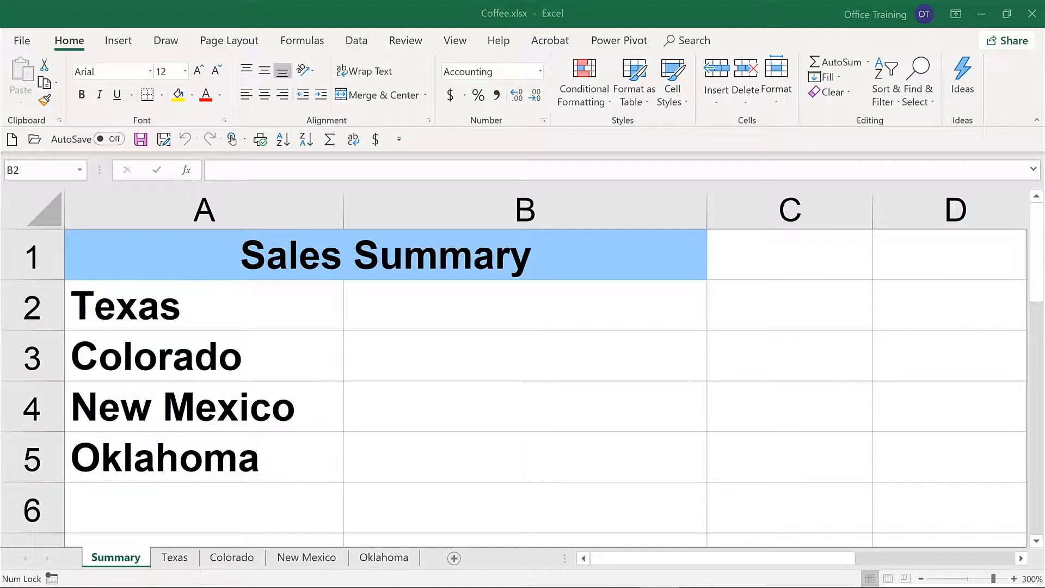
Step: Link cell B2 of the Summary sheet to the total in I10 of the Texas sheet, and inspect the formula in B2
left_click(117, 557)
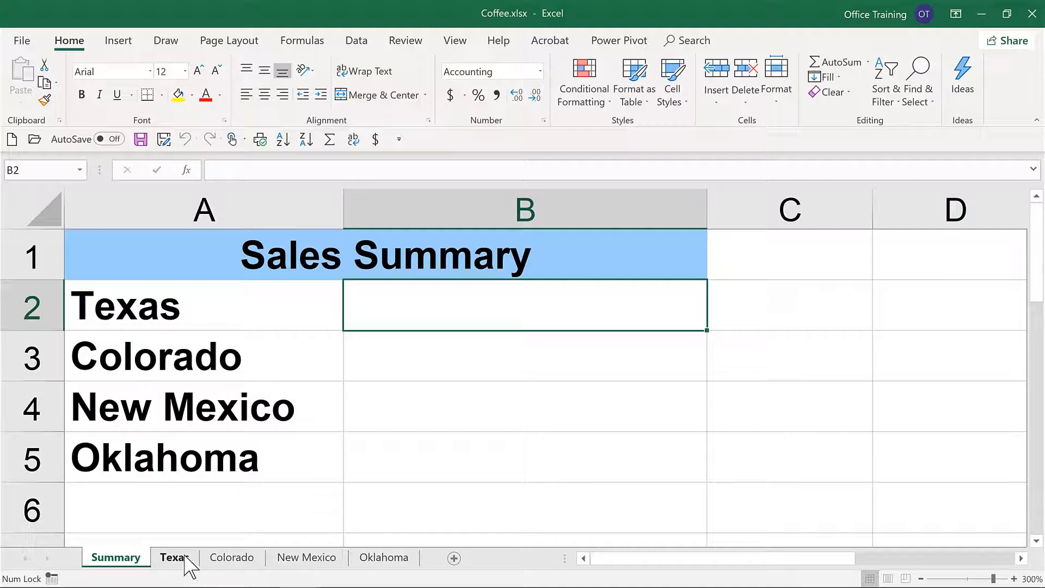
left_click(180, 558)
left_click(116, 557)
type("=")
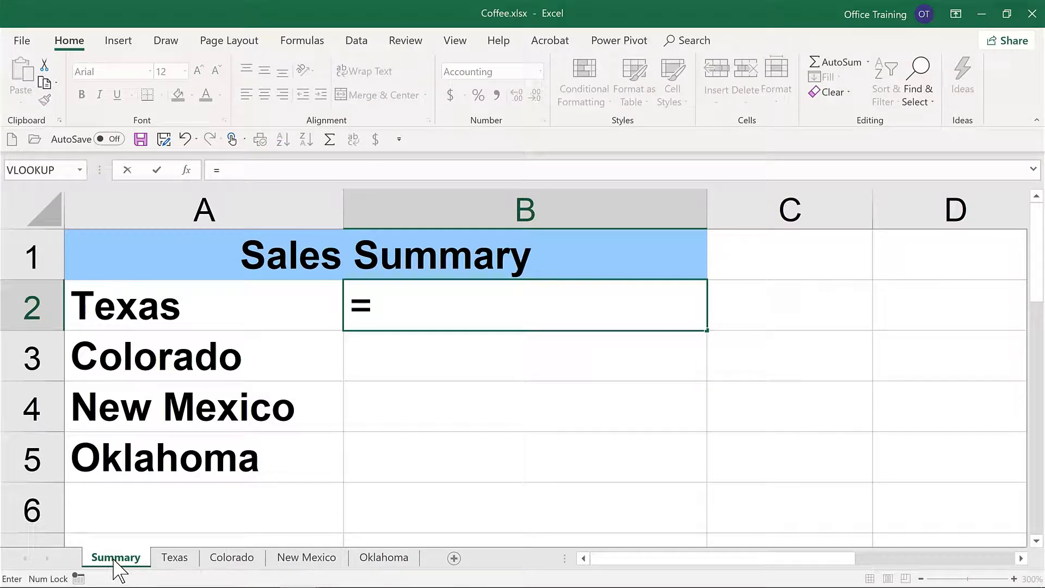
left_click(174, 557)
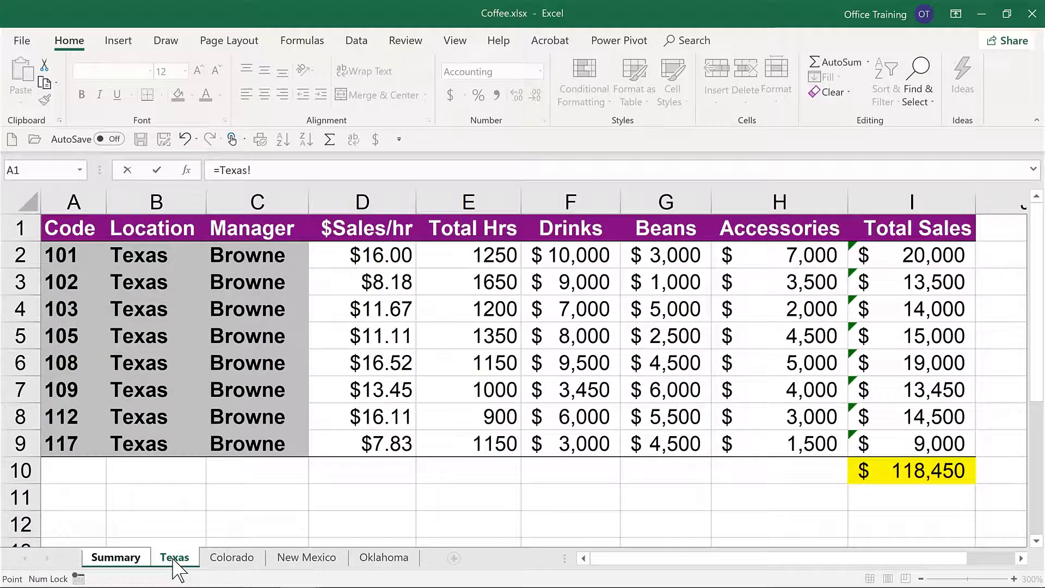
left_click(912, 471)
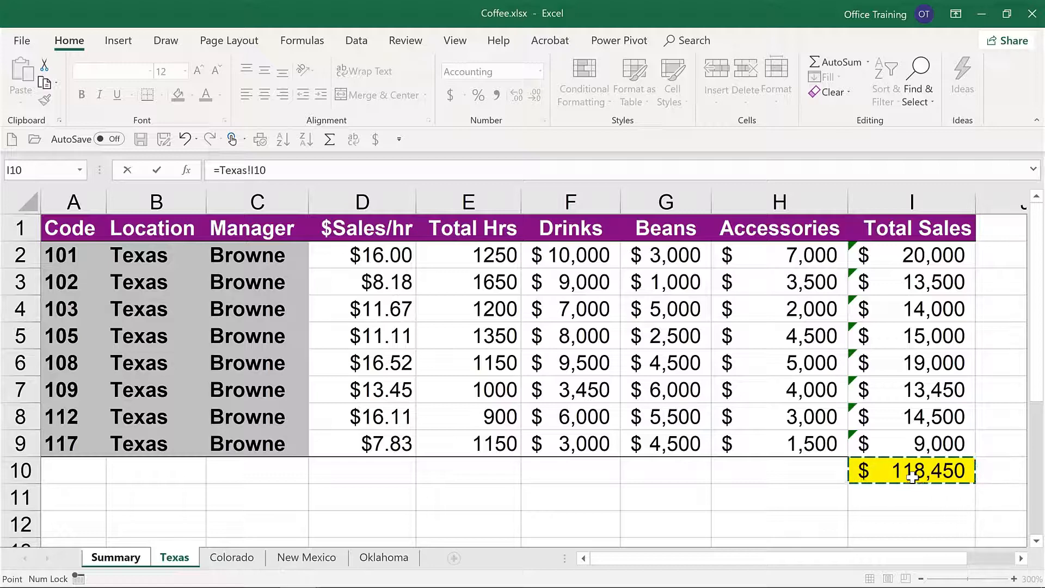
key("Return")
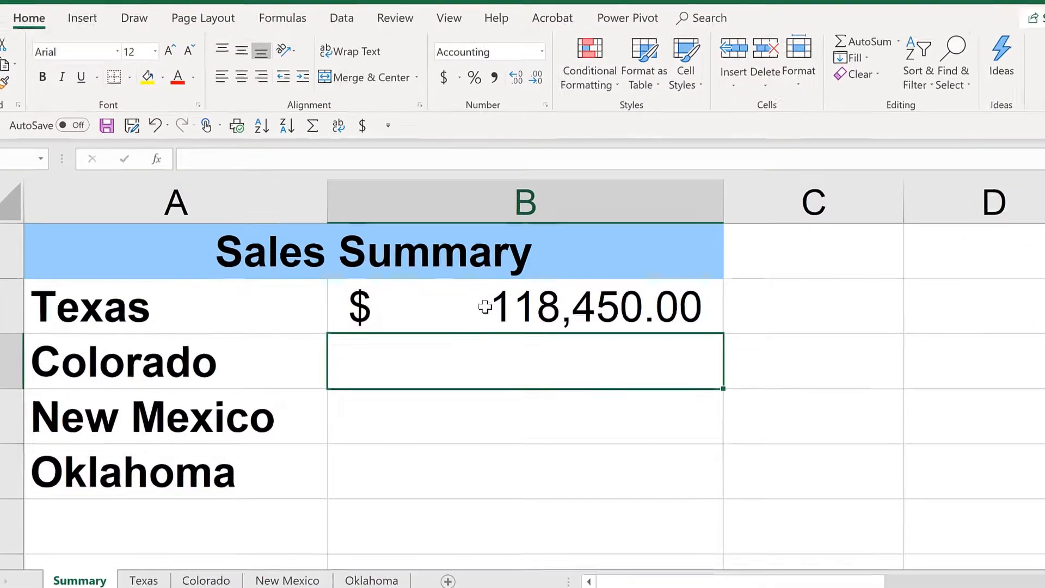
left_click(487, 306)
double_click(487, 306)
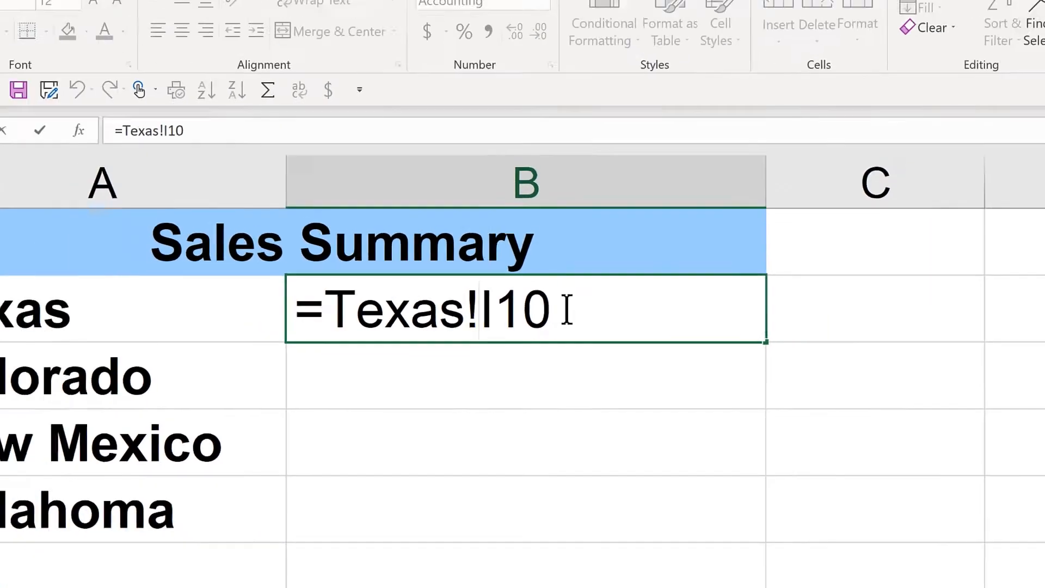
key("Return")
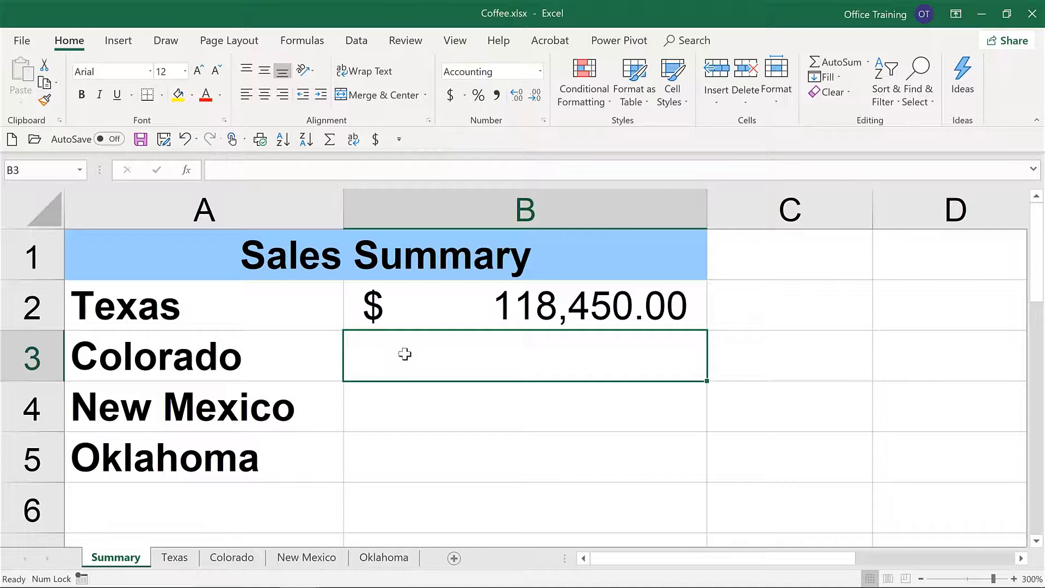
Step: Enter a SUM formula in Summary cell B3 adding I2:I6 of the Colorado sheet, and inspect that formula
type("=")
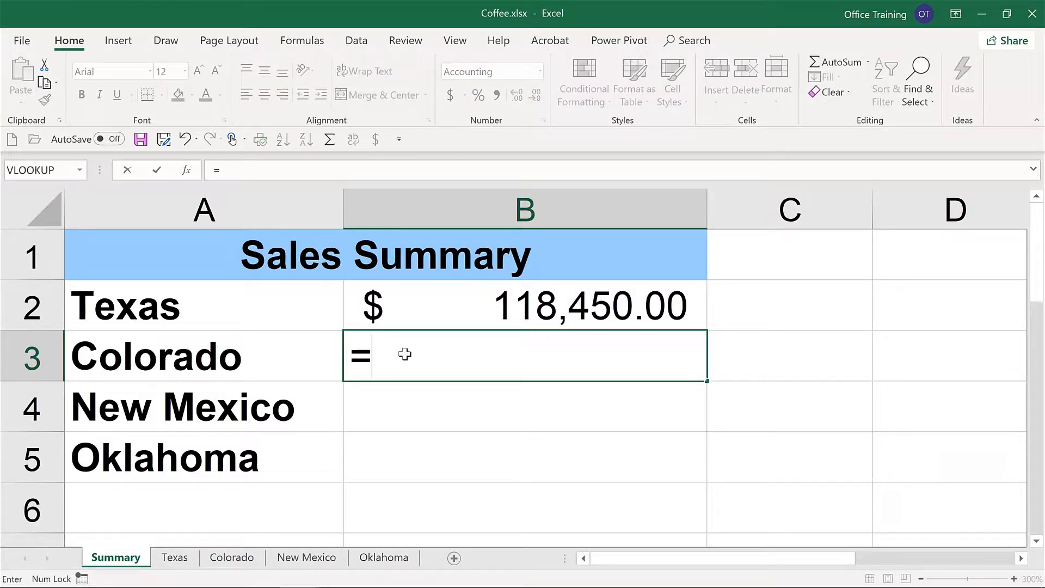
type("sum(")
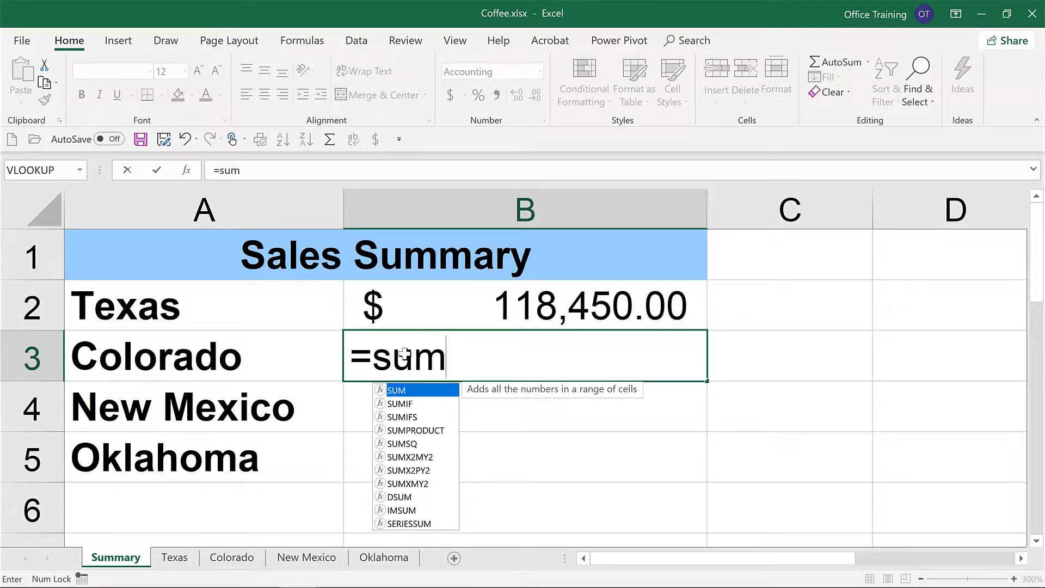
left_click(240, 557)
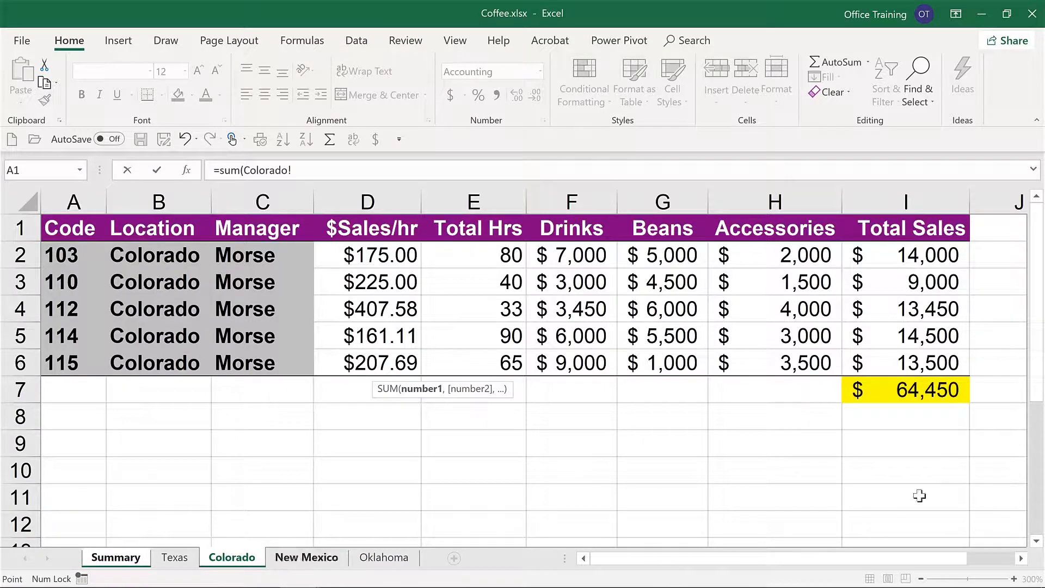
left_click_drag(908, 253, 905, 362)
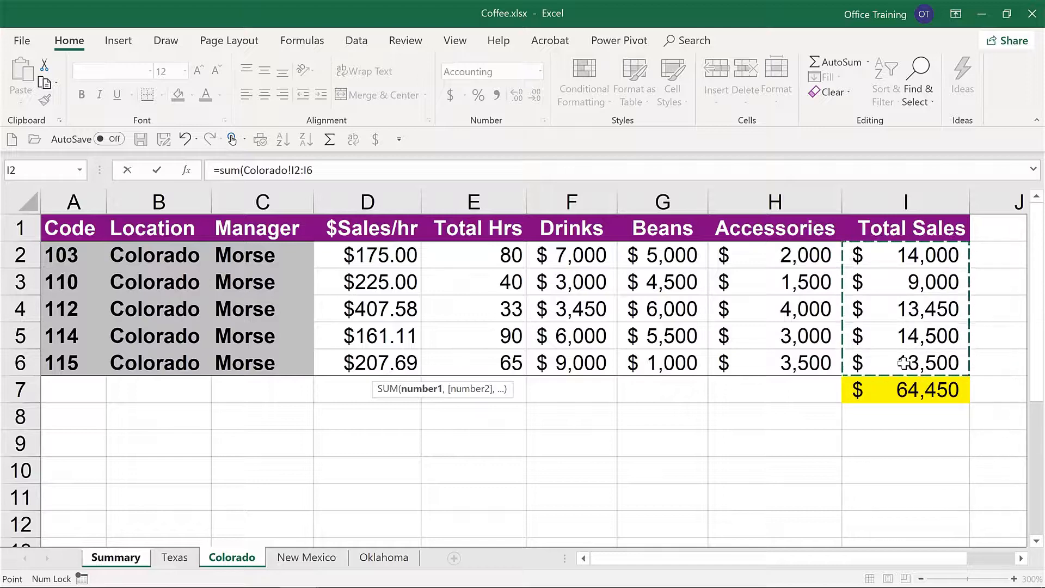
key("Return")
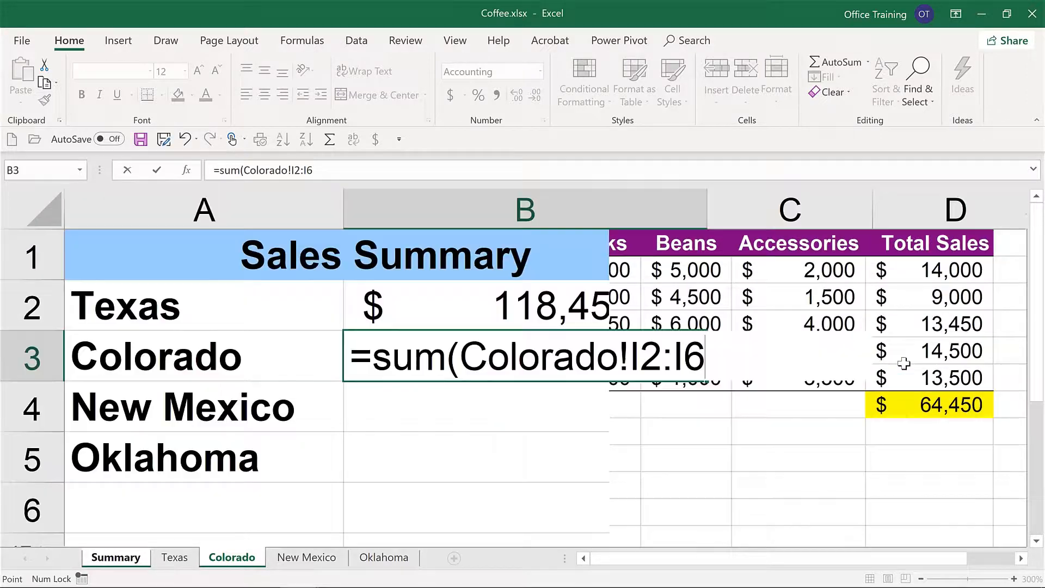
left_click(441, 353)
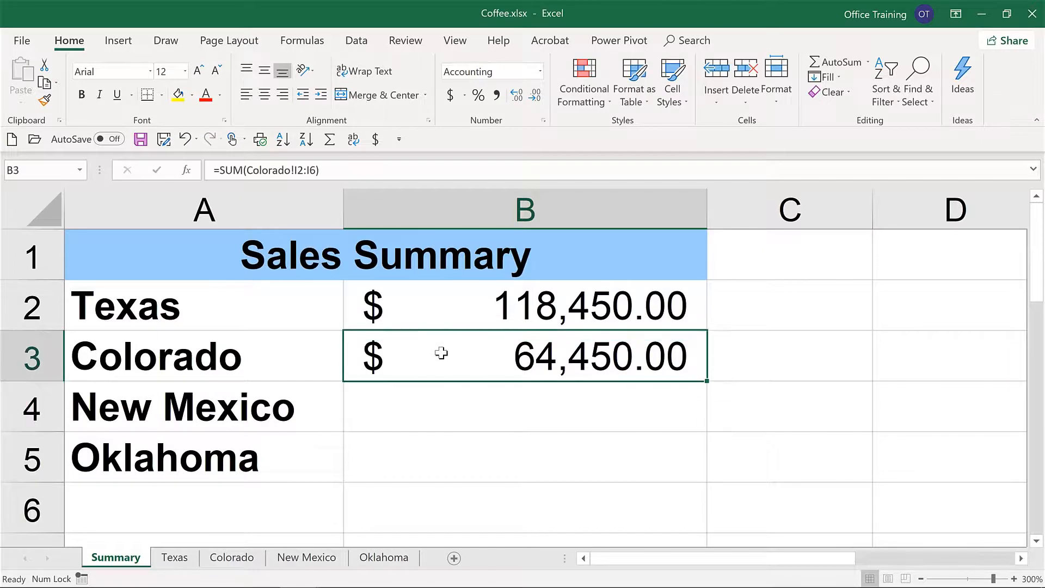
double_click(441, 353)
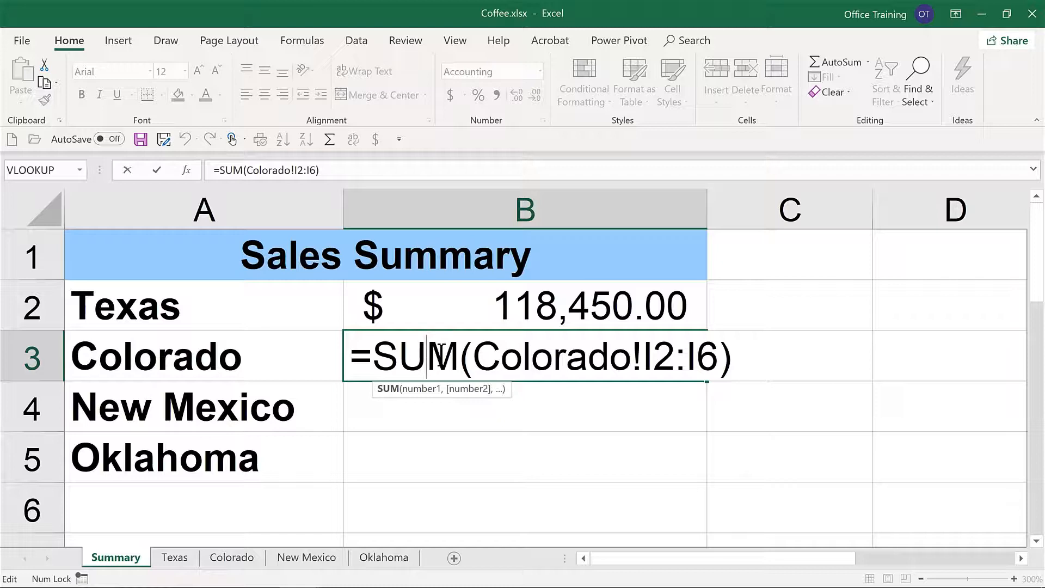
key("Return")
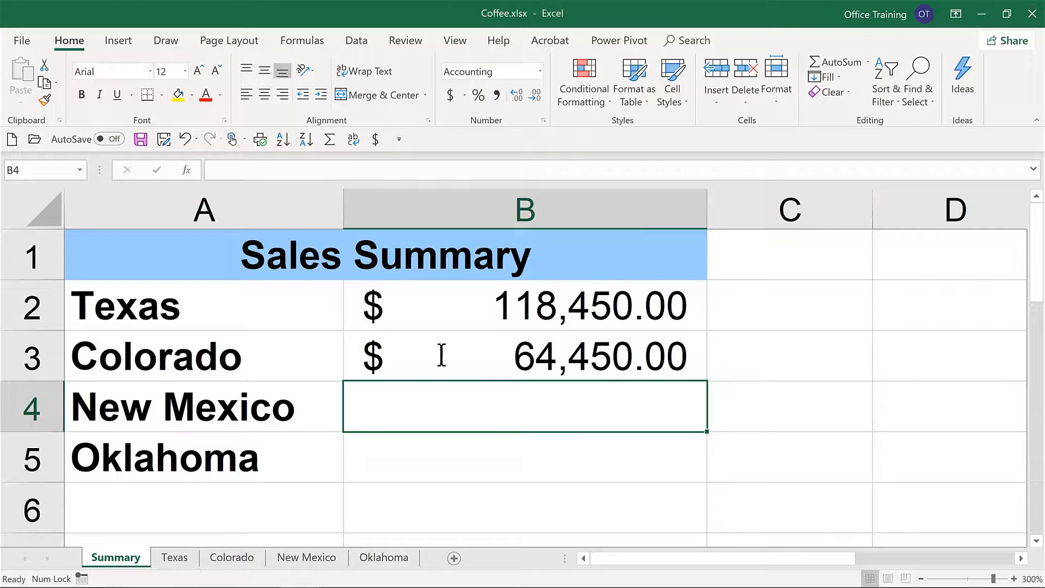
Step: Link Summary cell B4 to the total in I5 of the New Mexico sheet
type("=")
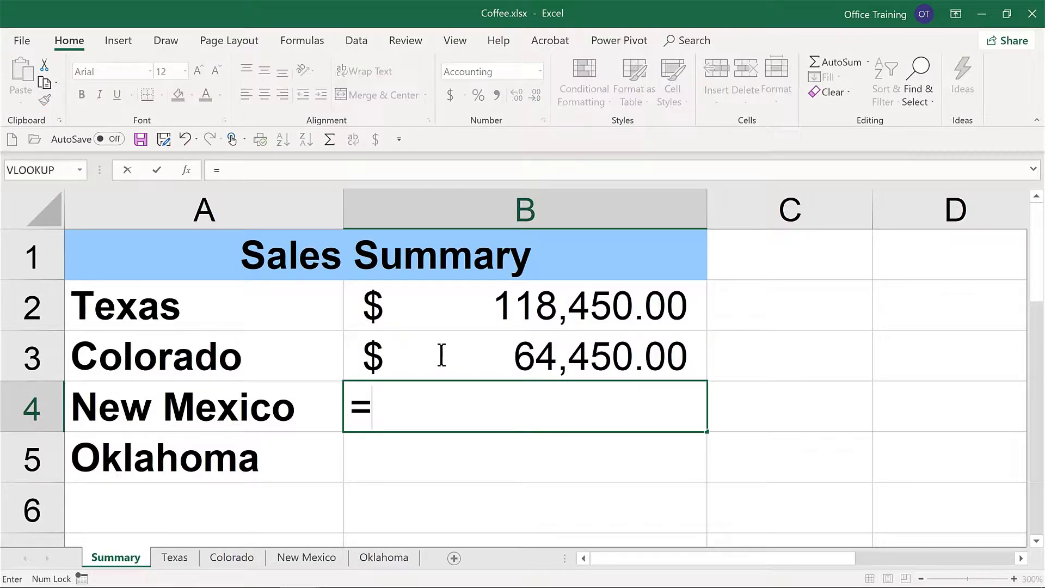
left_click(315, 555)
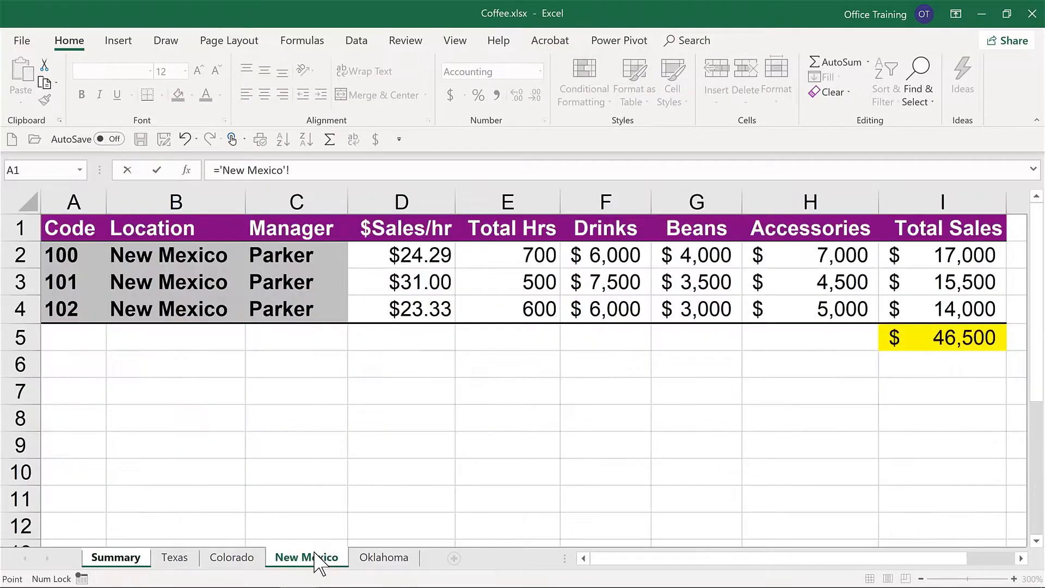
left_click(929, 335)
key("Return")
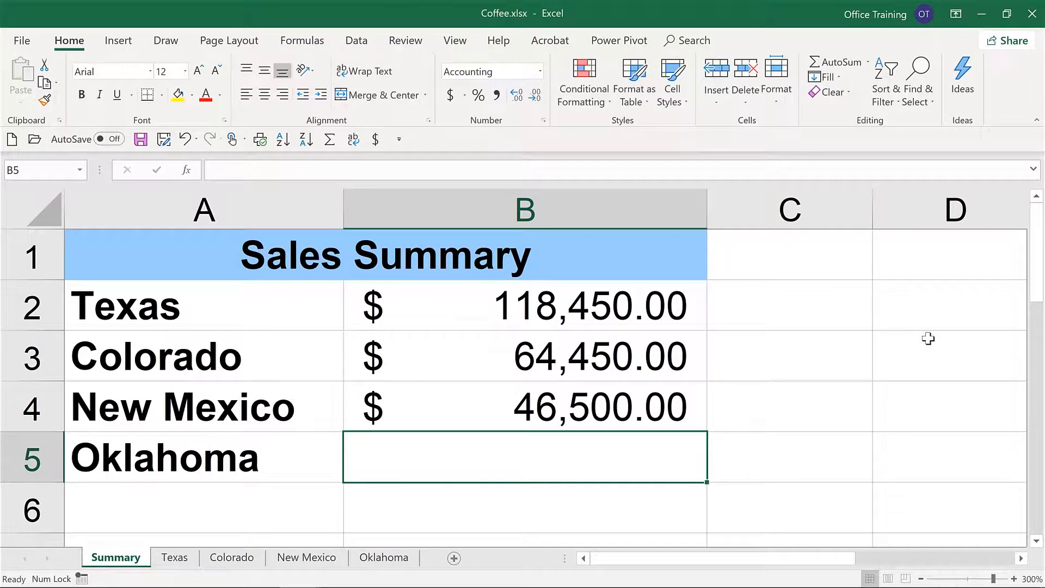
Step: Link Summary cell B5 to the total in I6 of the Oklahoma sheet, and inspect the New Mexico formula in B4
type("=")
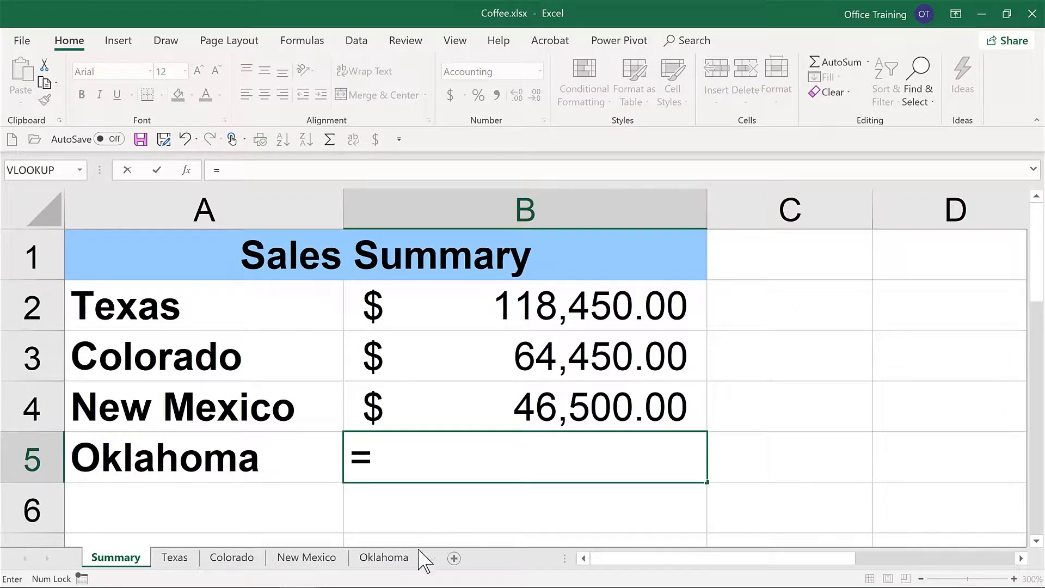
left_click(395, 561)
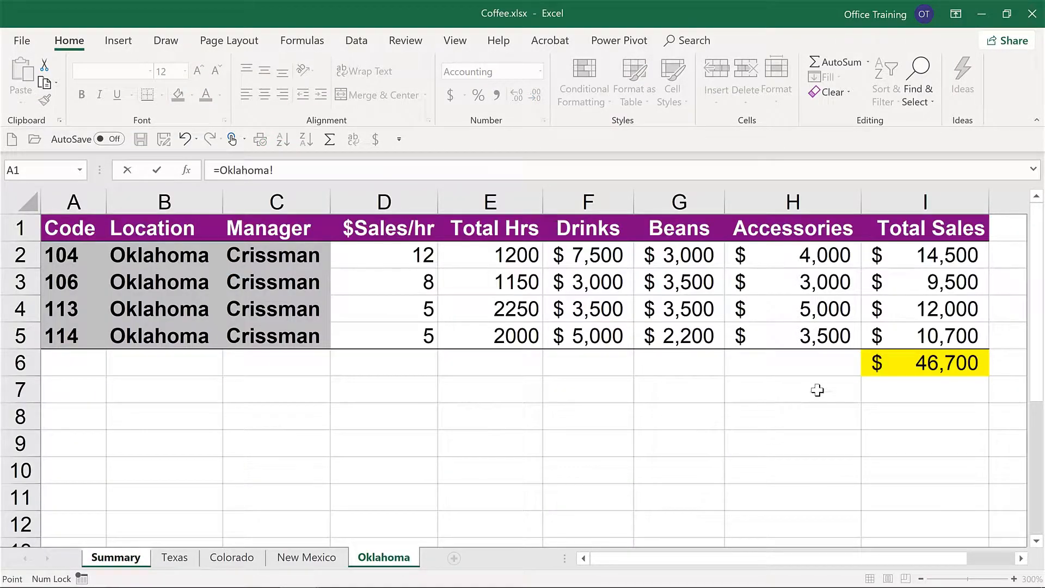
left_click(940, 368)
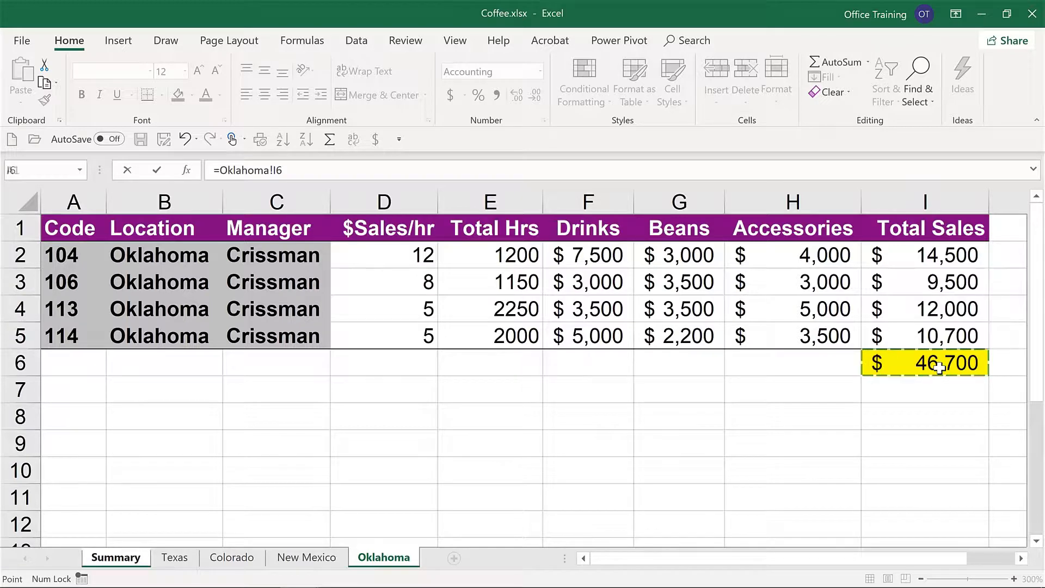
key("Return")
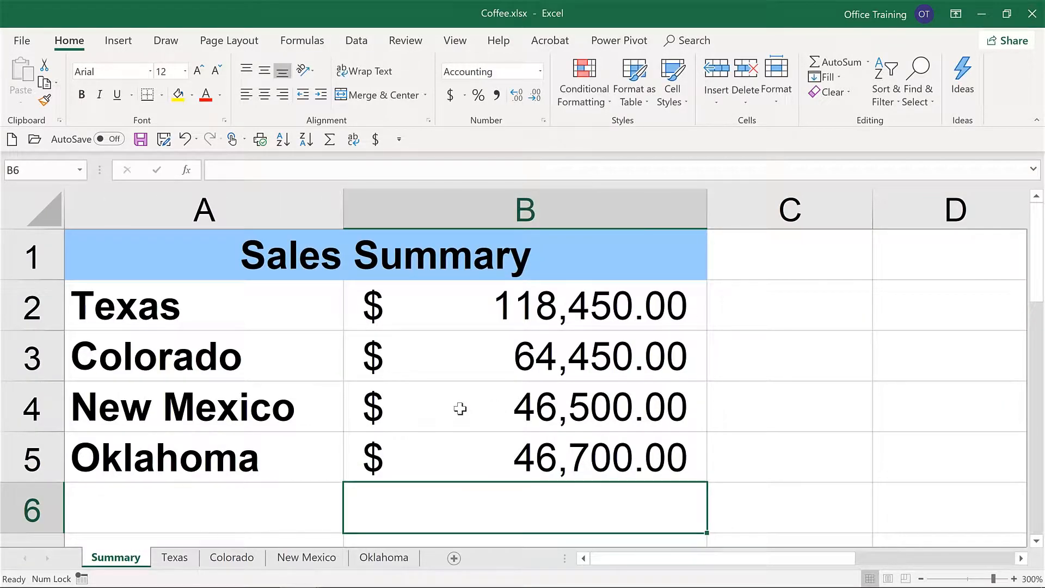
double_click(460, 408)
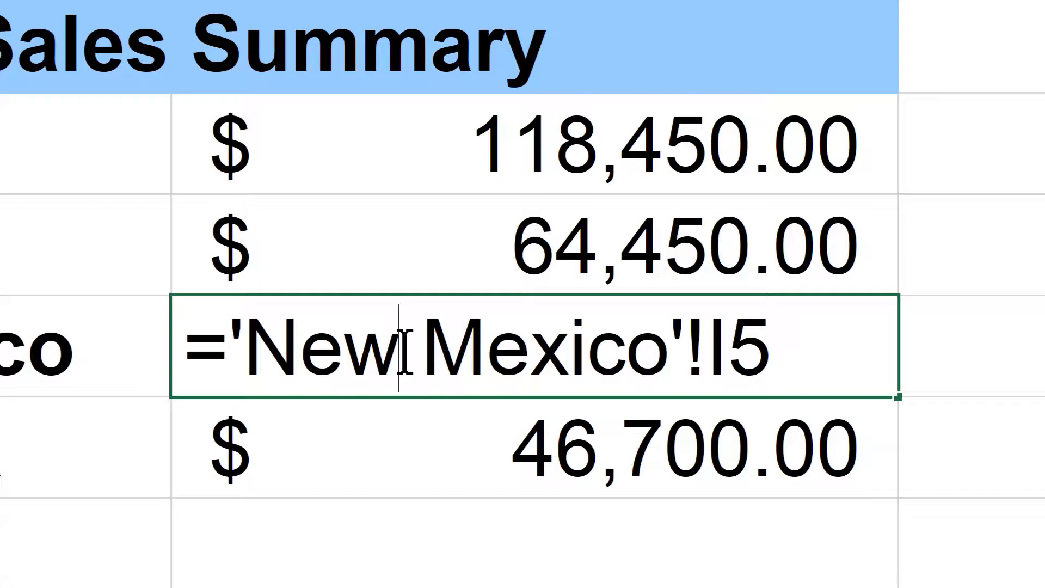
key("Return")
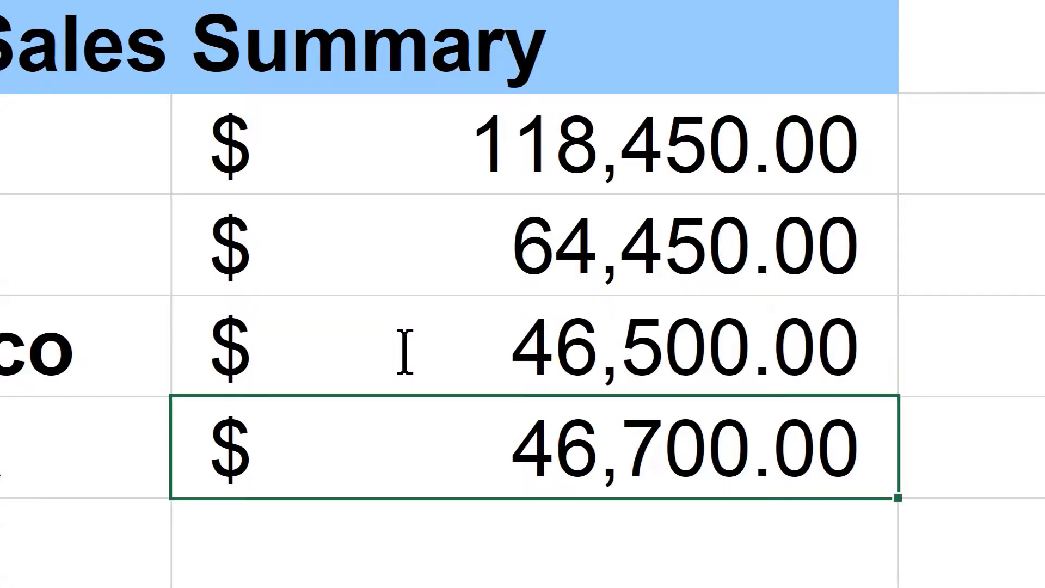
Step: Total the four state amounts B2:B5 in cell B6 with AutoSum
key("Return")
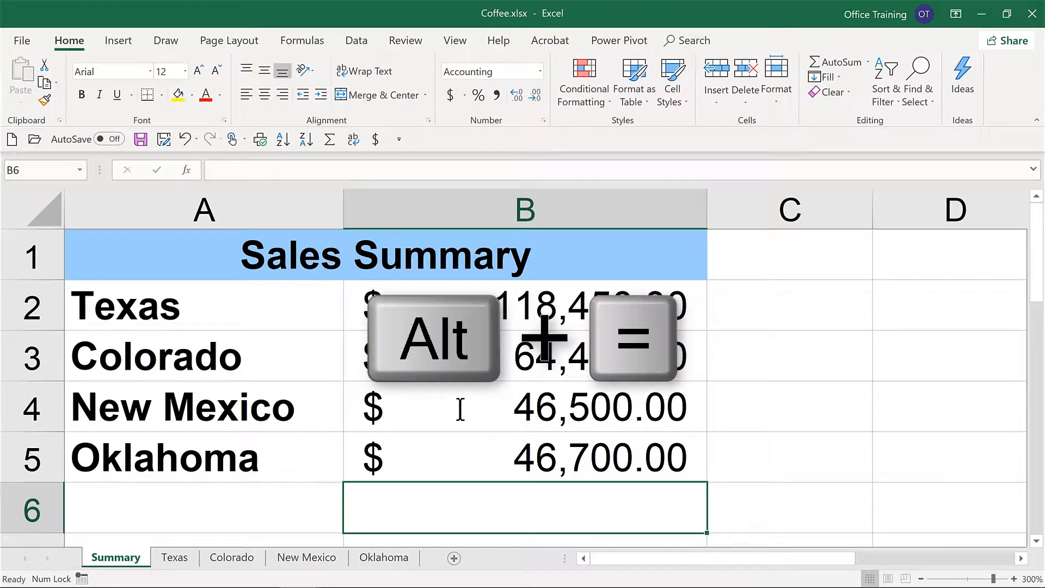
key("alt+equal")
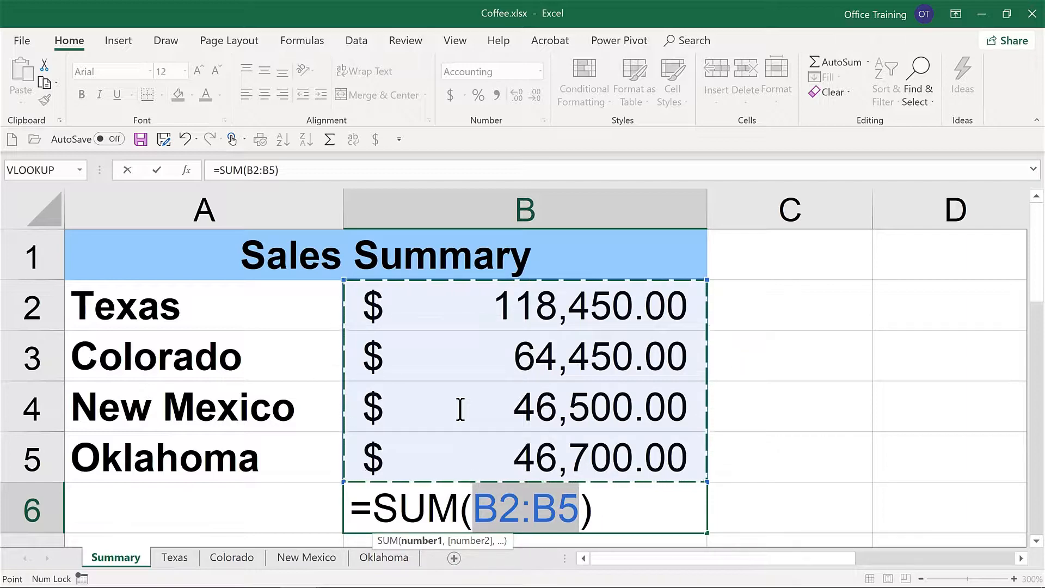
key("Return")
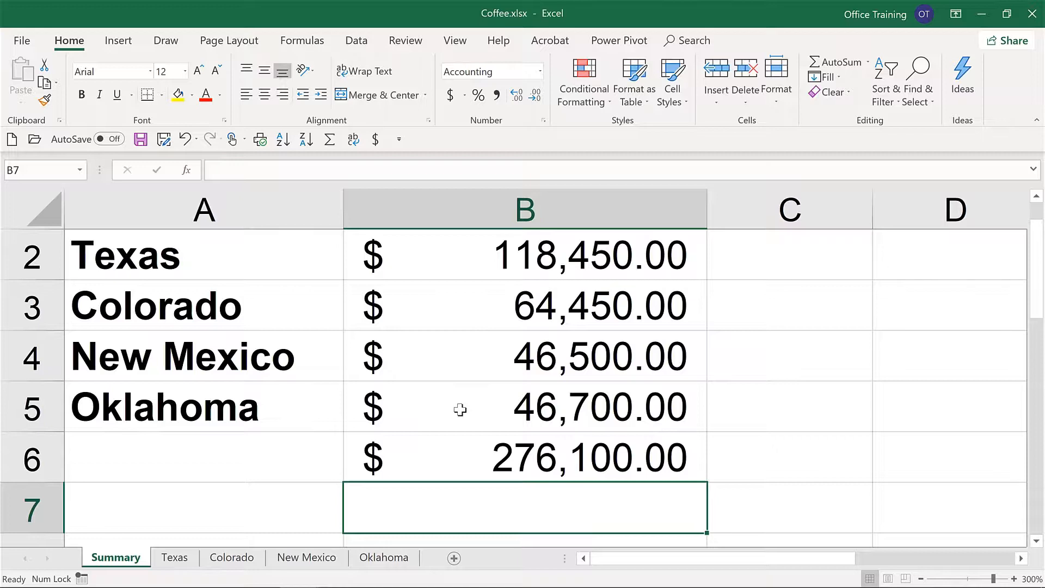
Step: Enter a formula in Summary cell D2 that adds the Texas total in I10 to the Colorado total in I7
left_click(946, 260)
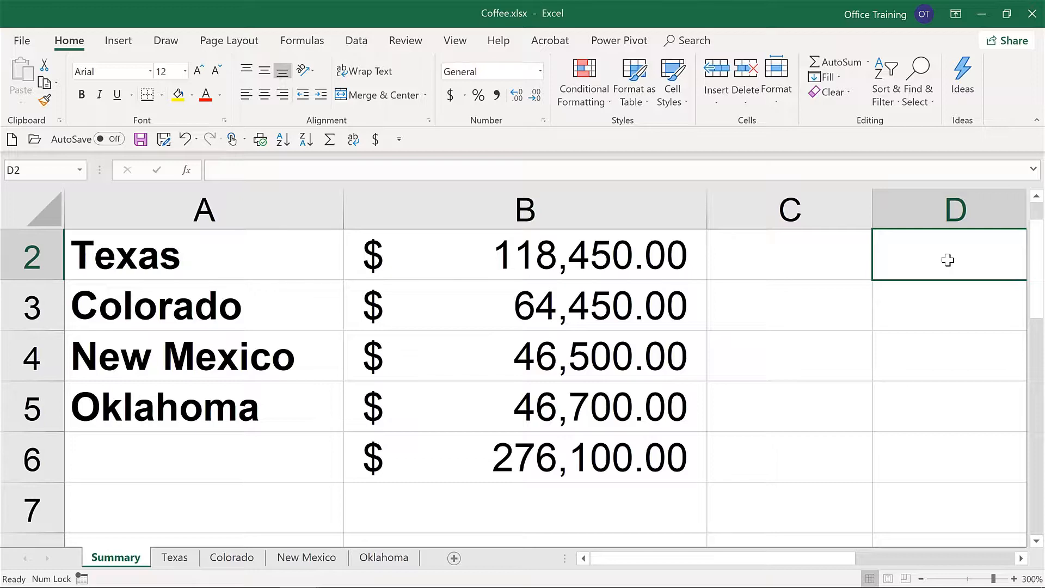
scroll(948, 260, "right", 2)
type("=")
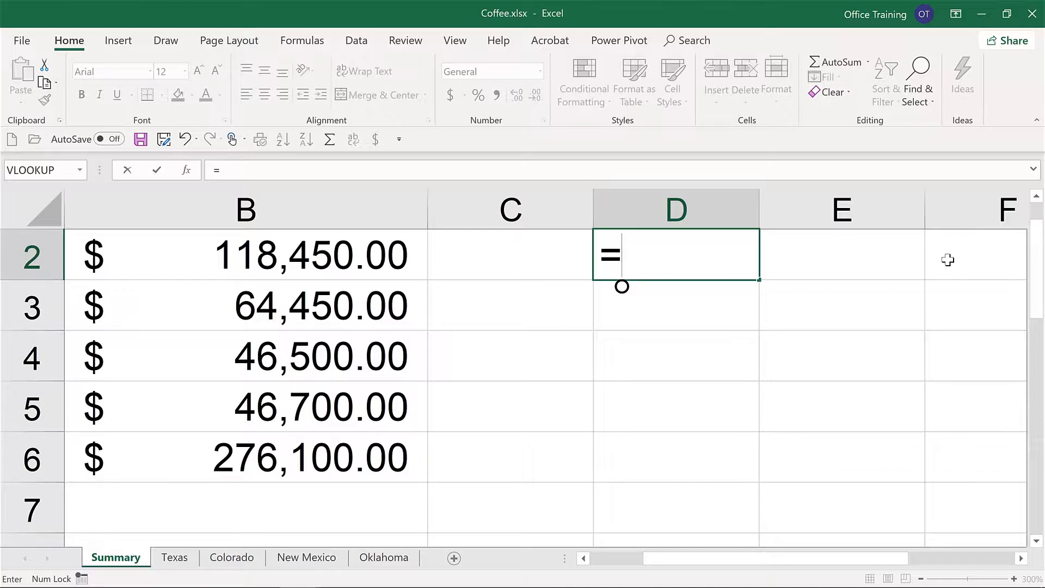
left_click(184, 559)
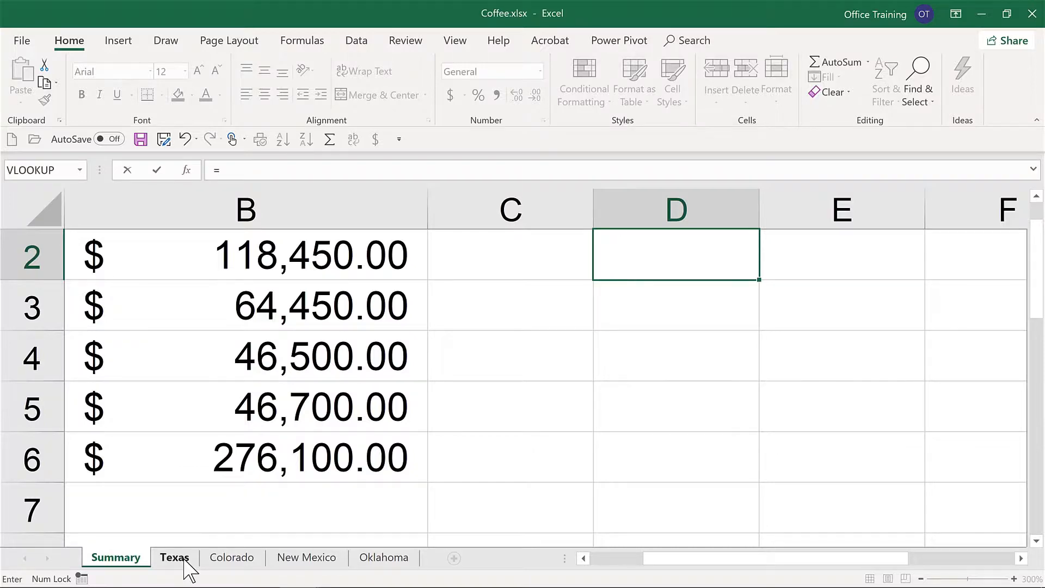
left_click(905, 471)
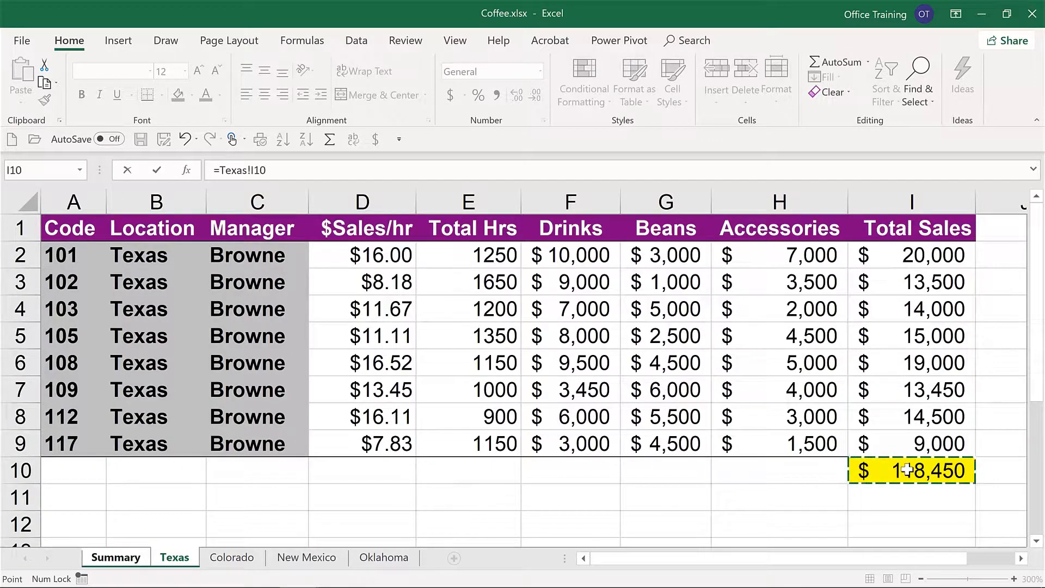
type("+")
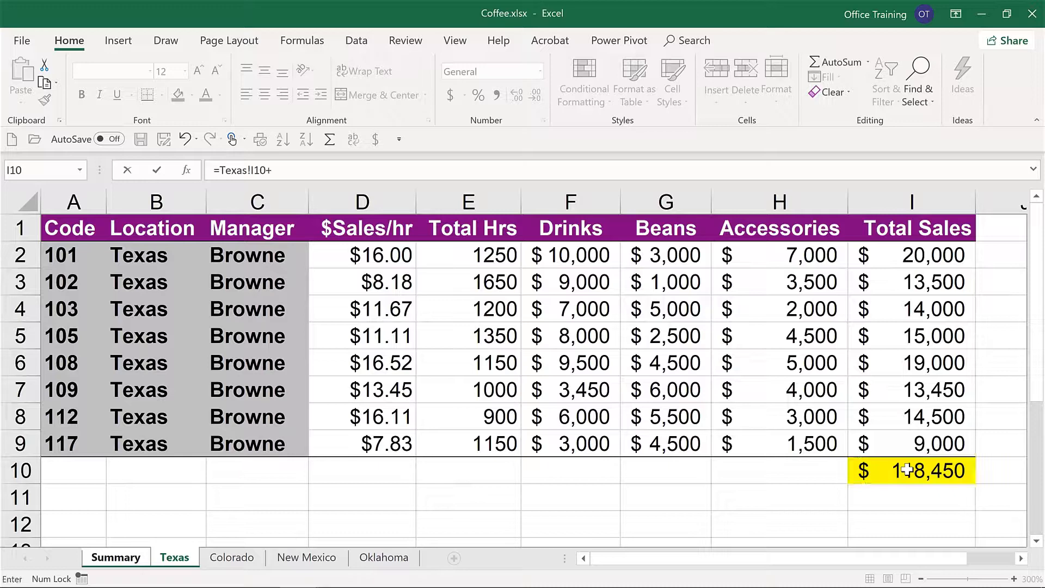
left_click(231, 560)
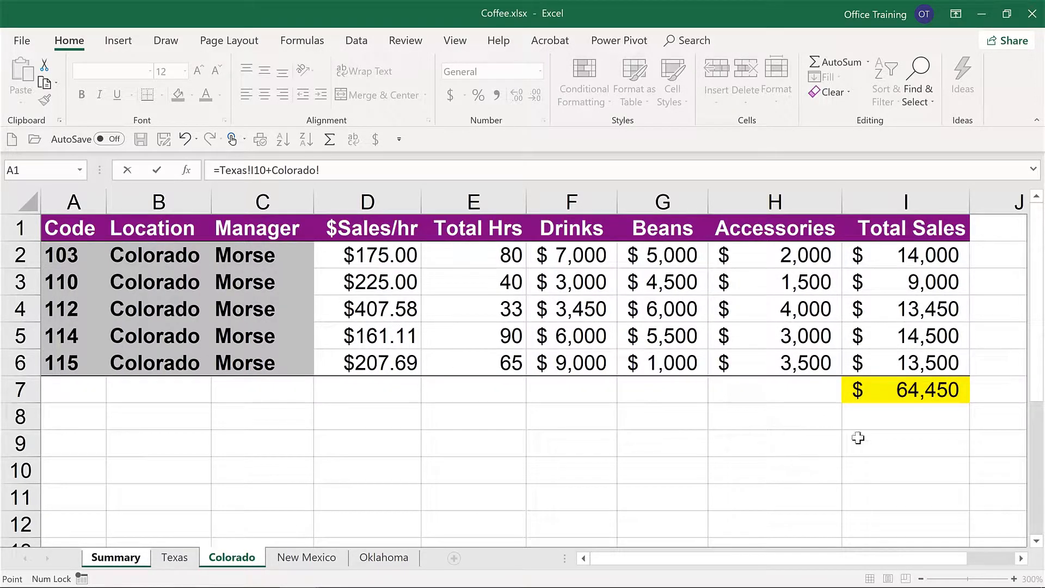
left_click(902, 386)
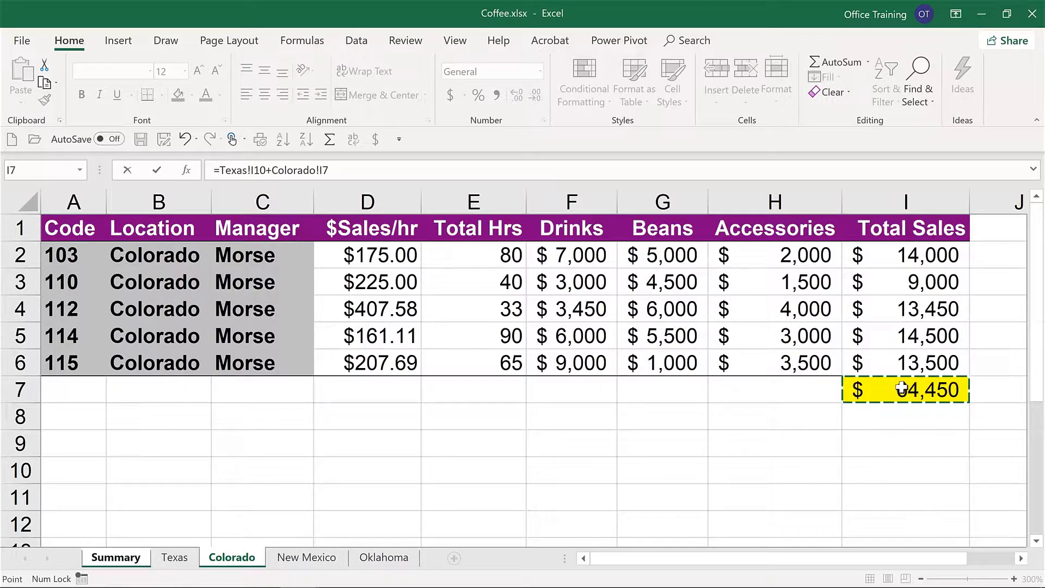
key("Return")
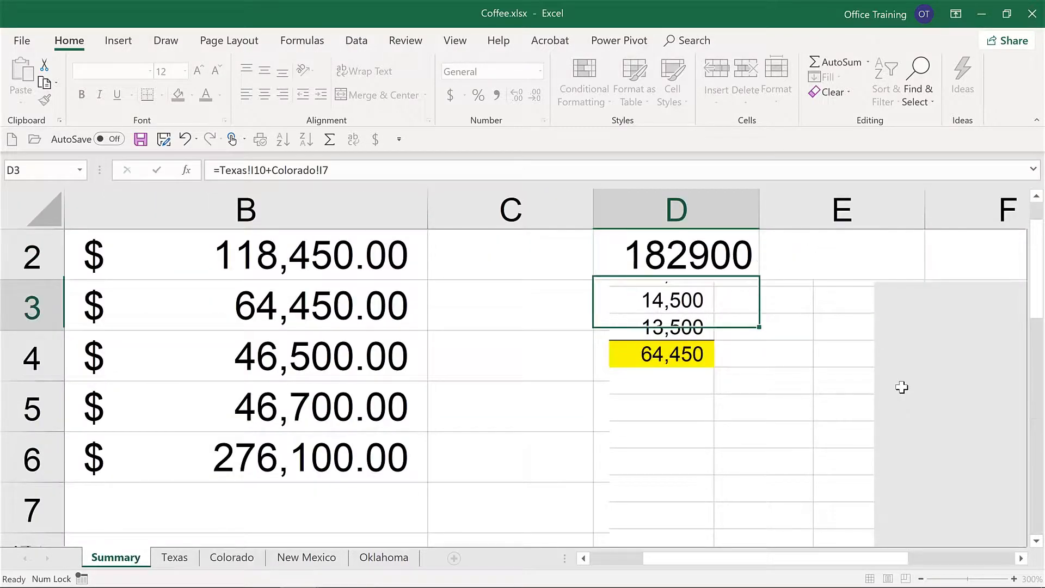
Step: Inspect the formula in Summary cell D2 that adds the Texas and Colorado totals, and return to cell A1
key("Up")
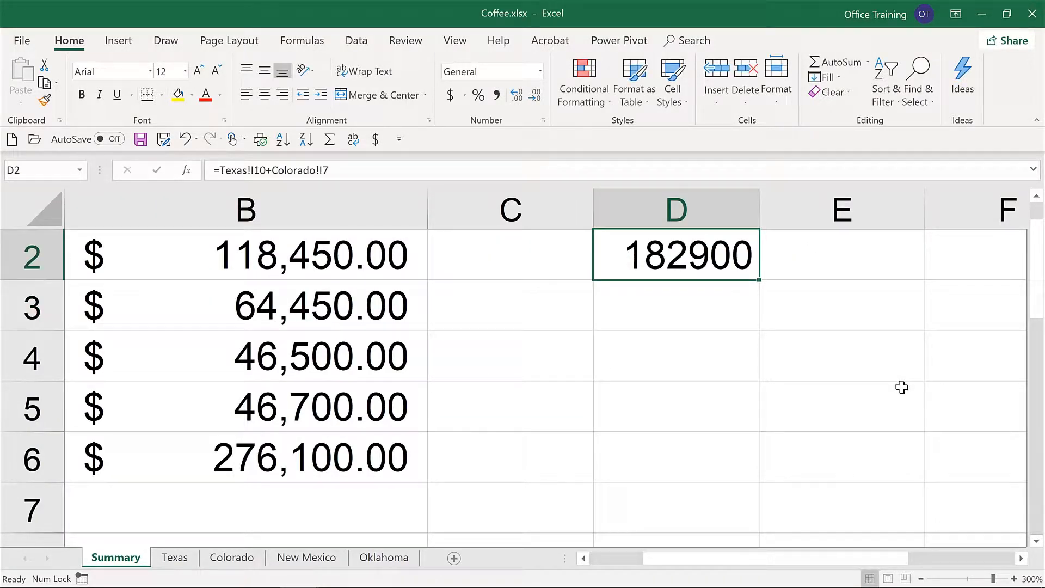
double_click(671, 252)
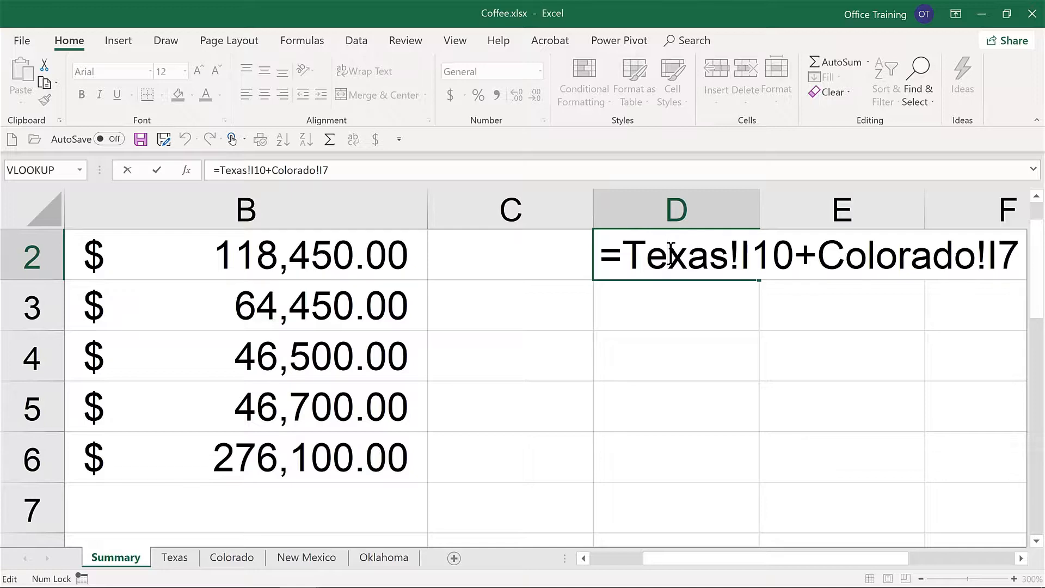
key("ctrl+Return")
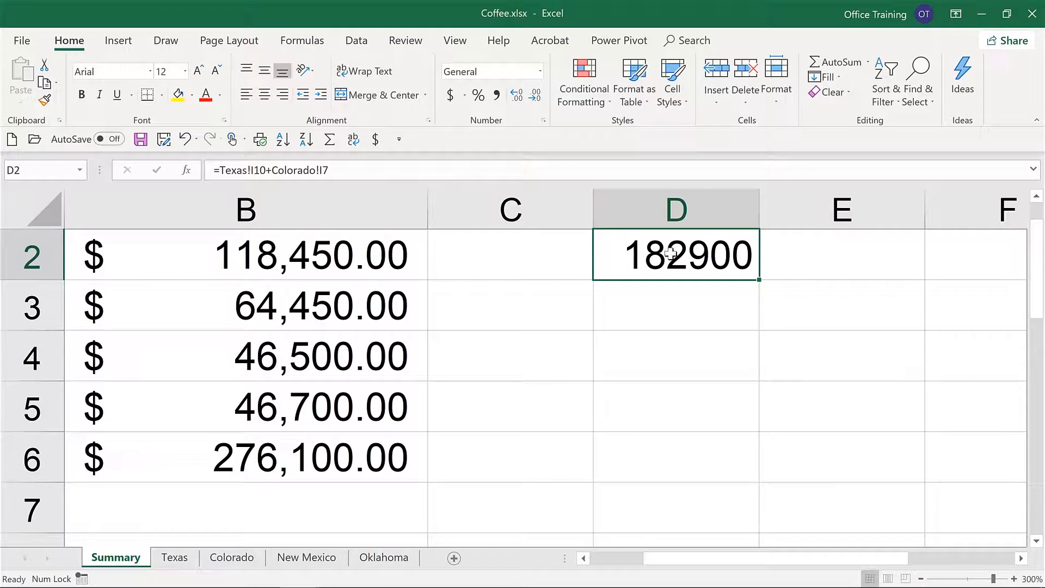
key("ctrl+Home")
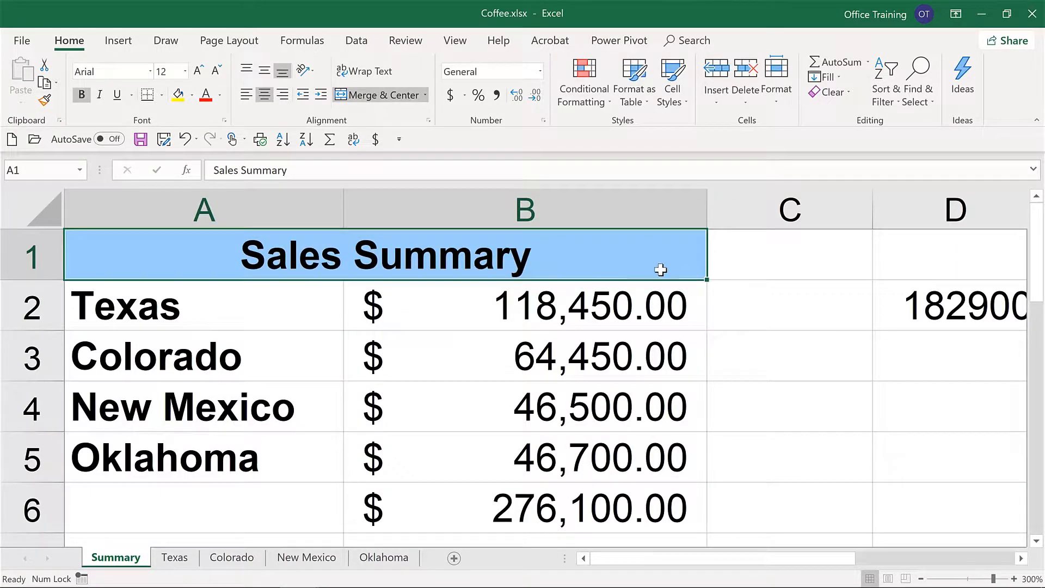
Step: Insert a row above row 5 on the Texas sheet and fill the code, location and manager down from row 4
left_click(175, 557)
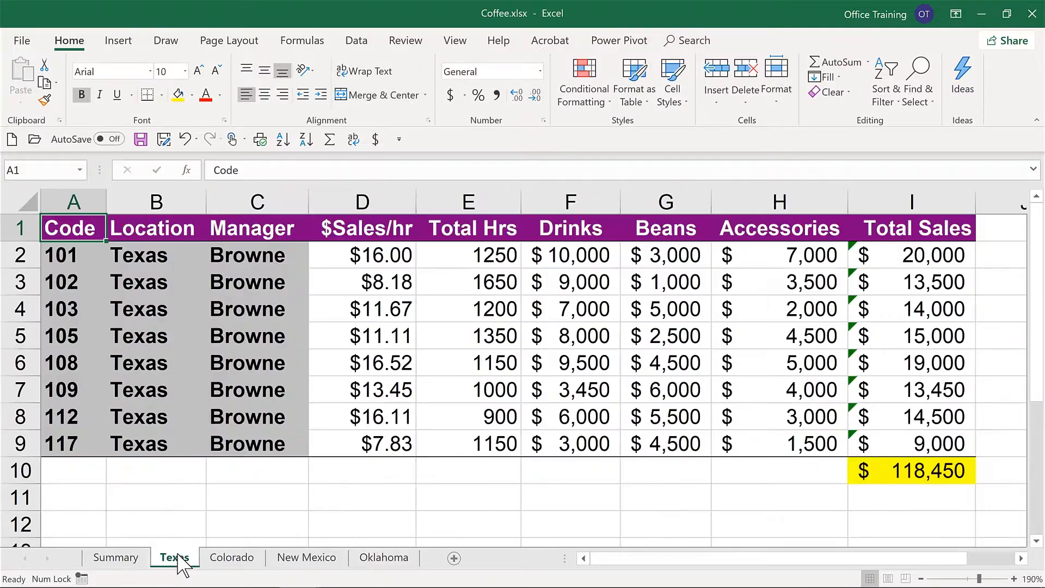
left_click(18, 336)
right_click(16, 337)
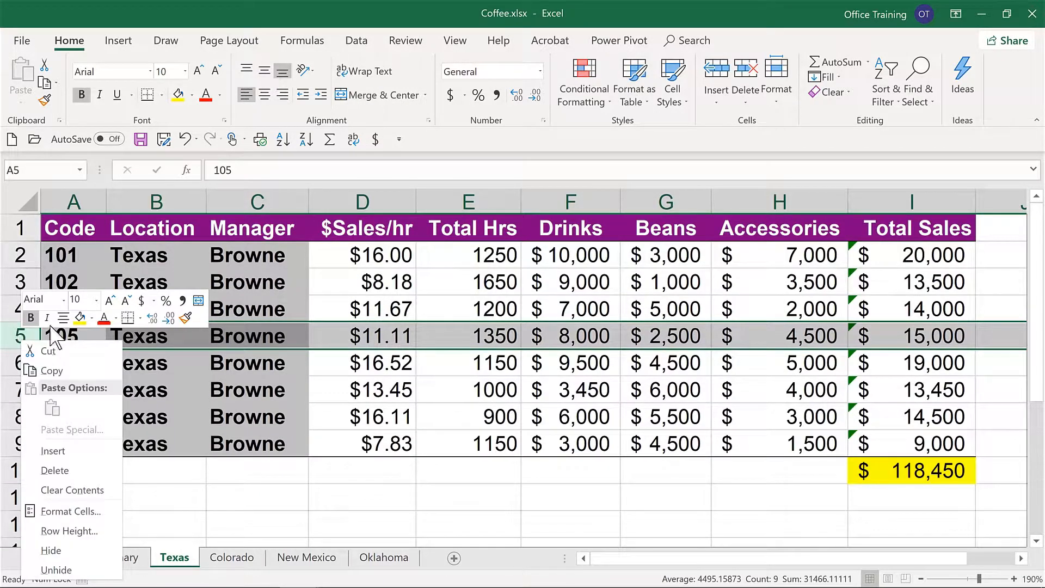
left_click(71, 451)
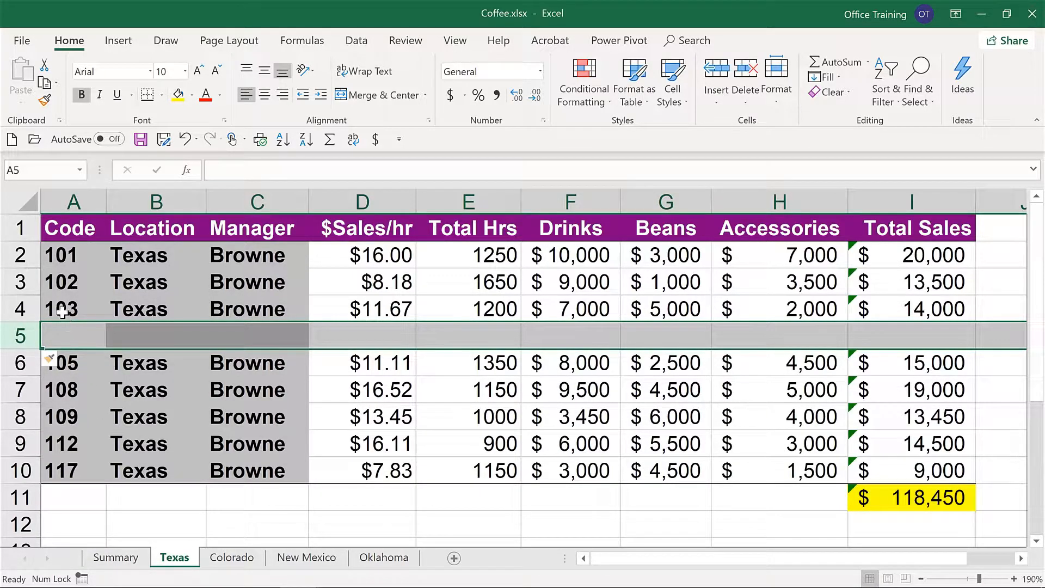
left_click_drag(64, 310, 301, 348)
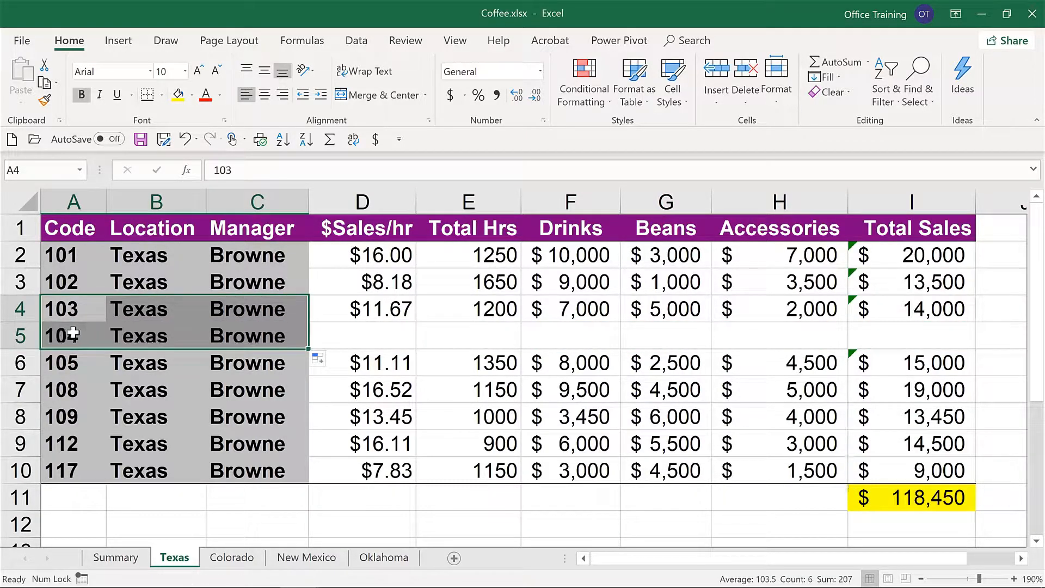
Step: Enter drinks 5000, beans 7000 and accessories 4500 for location code 104 in row 5 of the Texas sheet
left_click(382, 334)
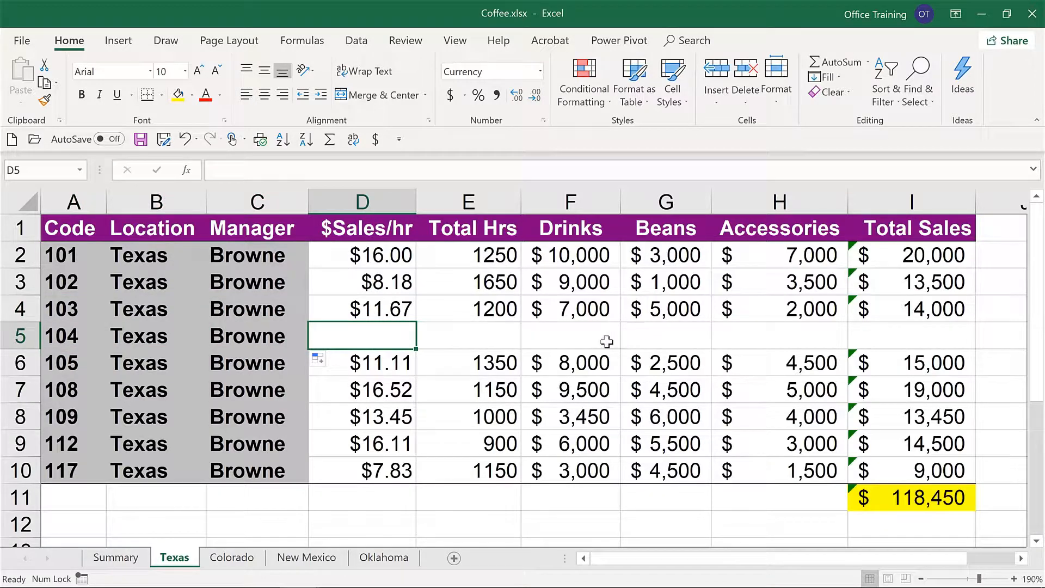
left_click(570, 333)
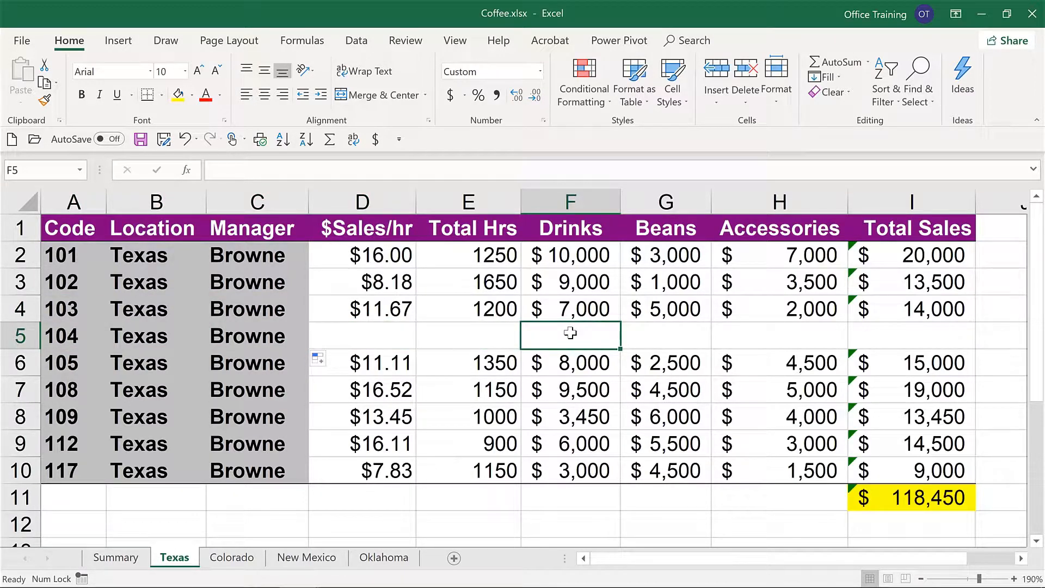
type("5000")
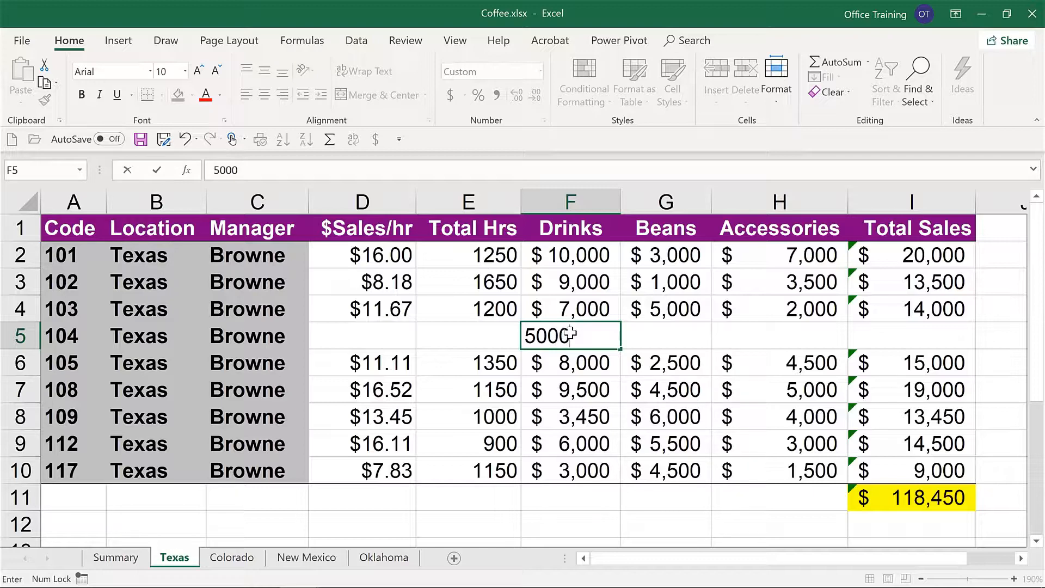
key("Tab")
type("7000")
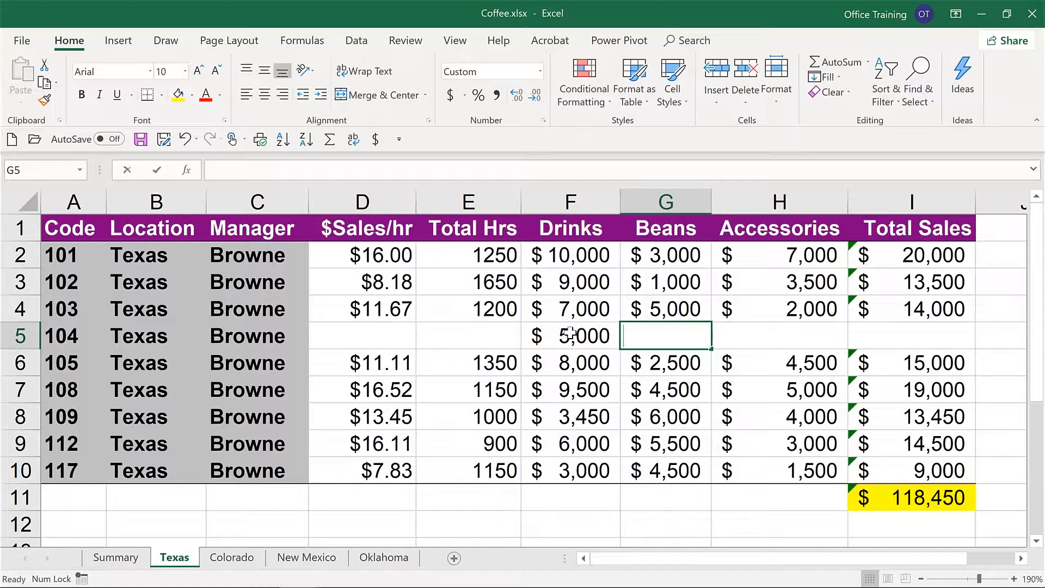
key("Tab")
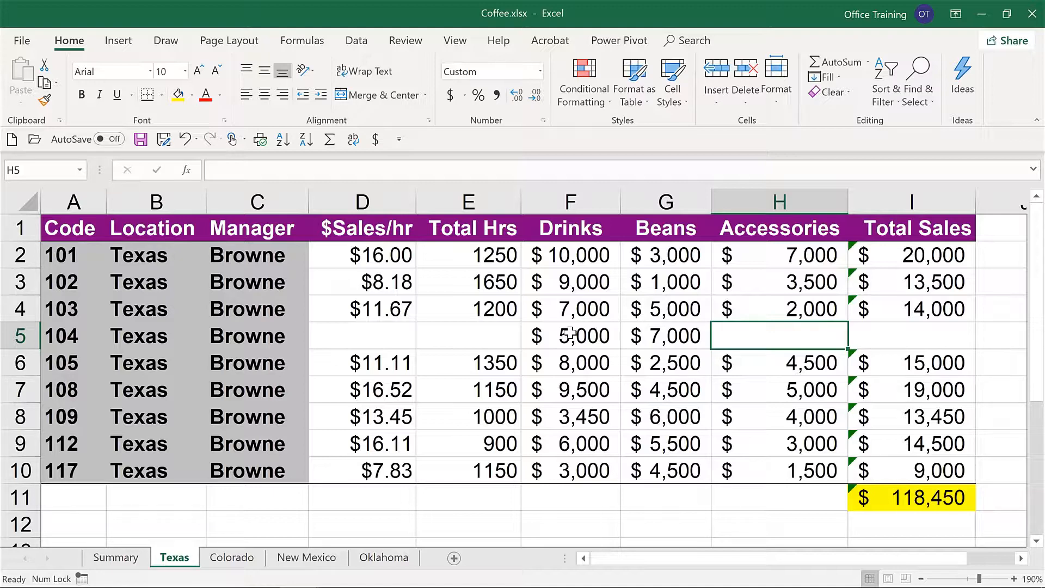
type("4500")
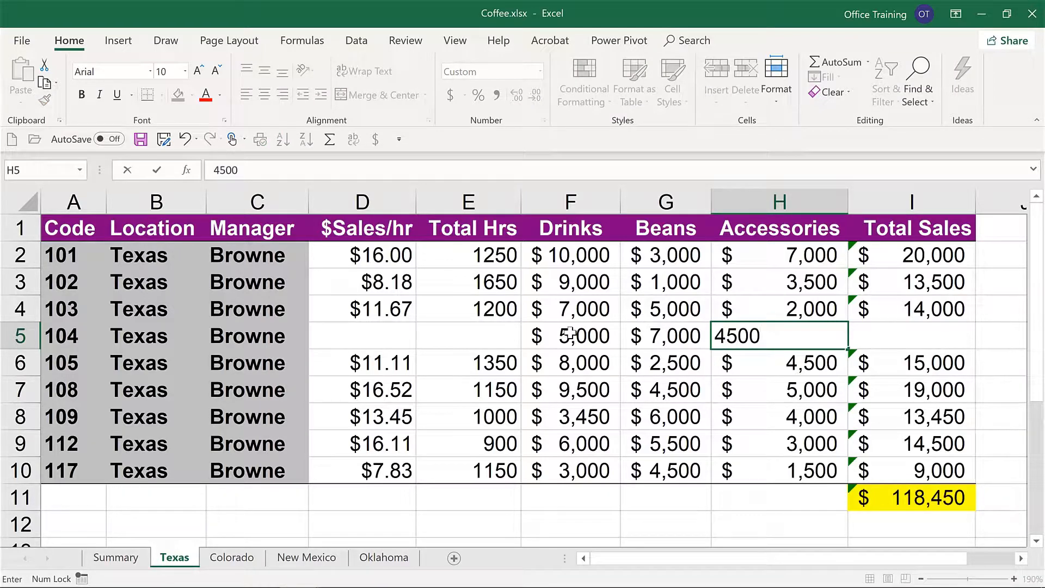
key("Tab")
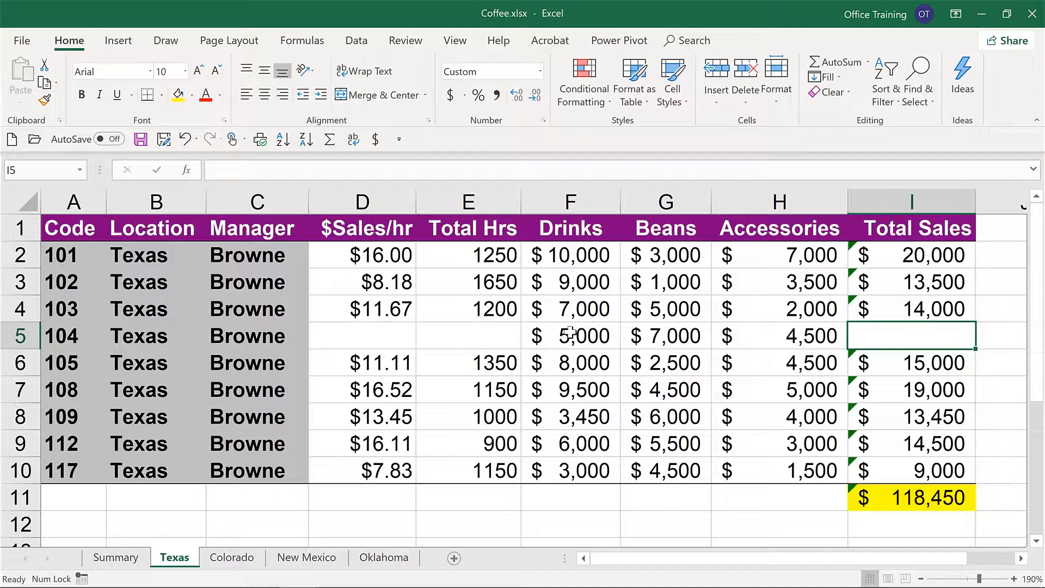
Step: Fill the Total Sales formula down into I5 of the Texas sheet and check the linked amounts on the Summary sheet
key("ctrl+d")
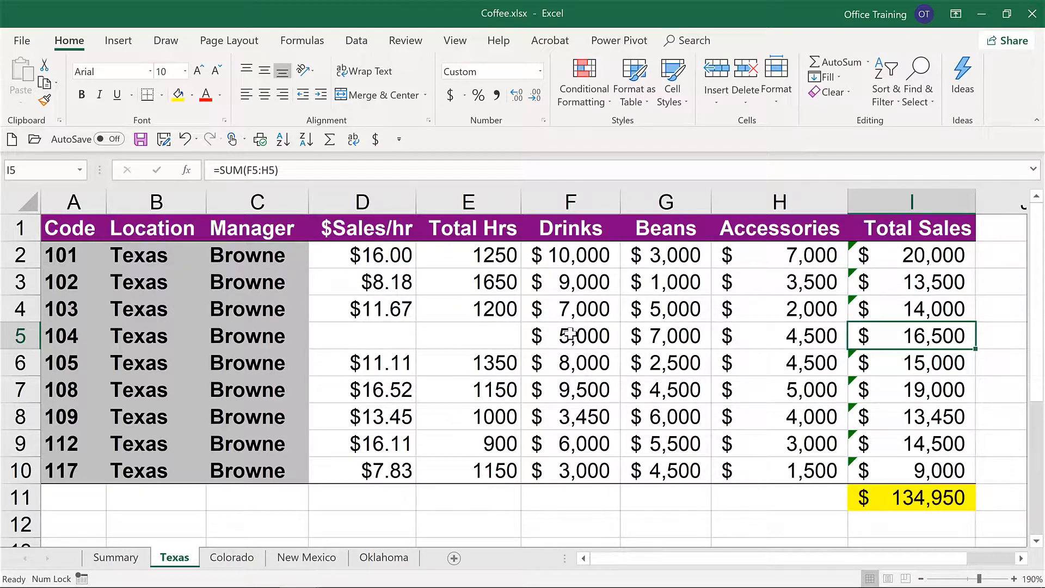
left_click(106, 563)
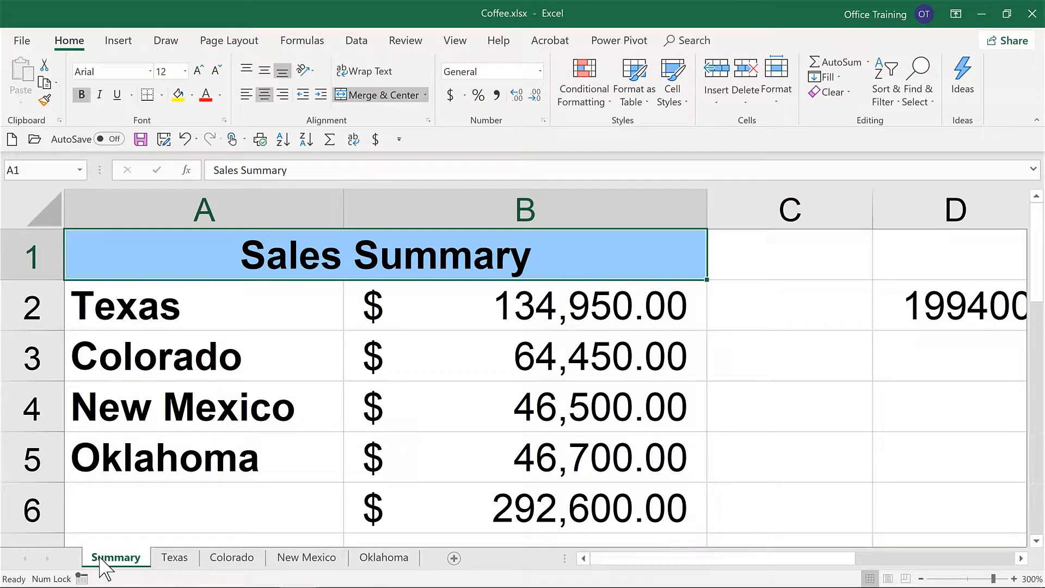
left_click(568, 307)
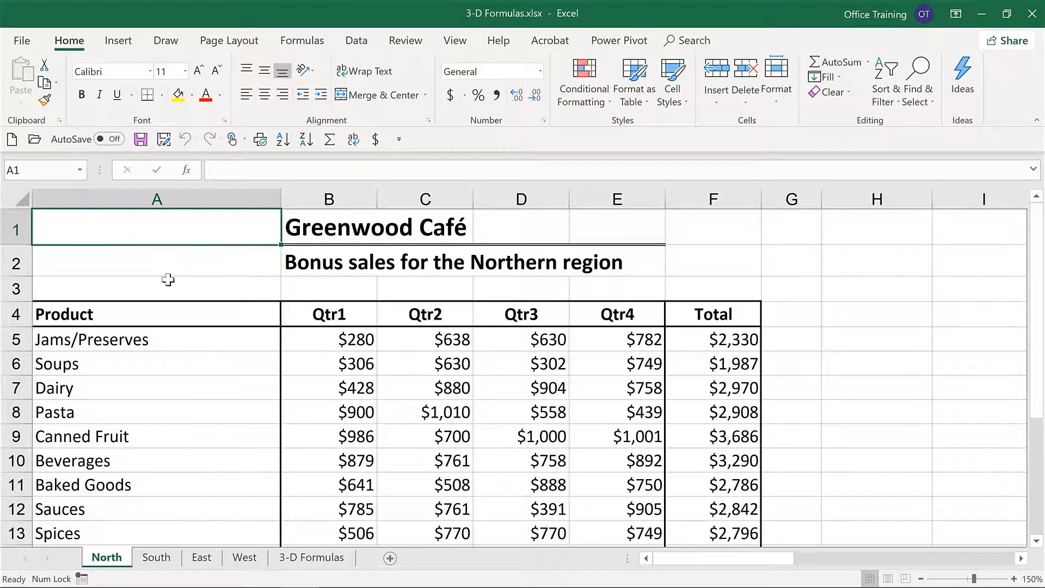
Step: Compare the product list and table layout across the North, South, East and West sheets of 3-D Formulas.xlsx
left_click_drag(145, 340, 148, 546)
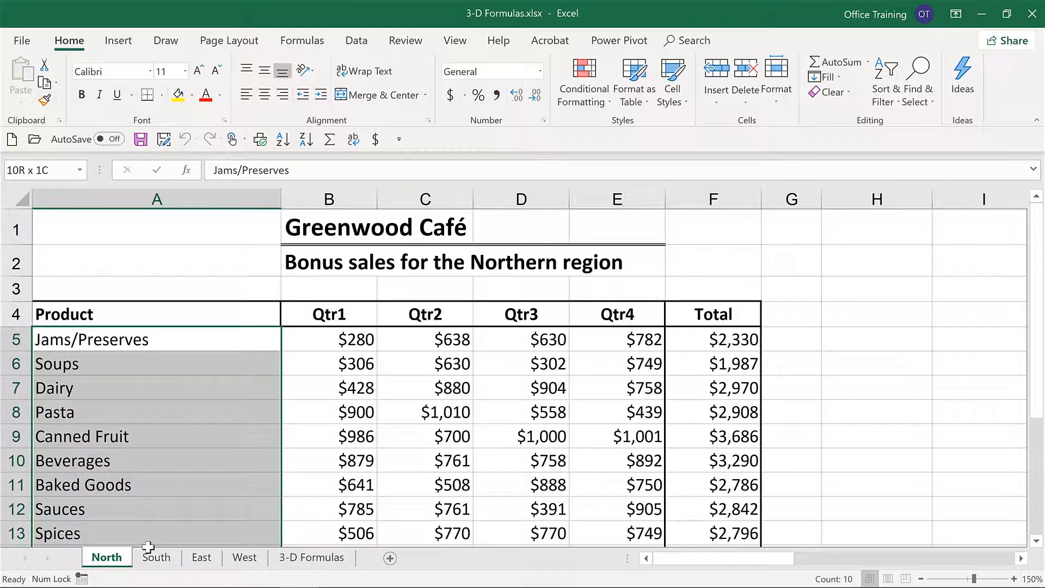
left_click_drag(149, 546, 149, 549)
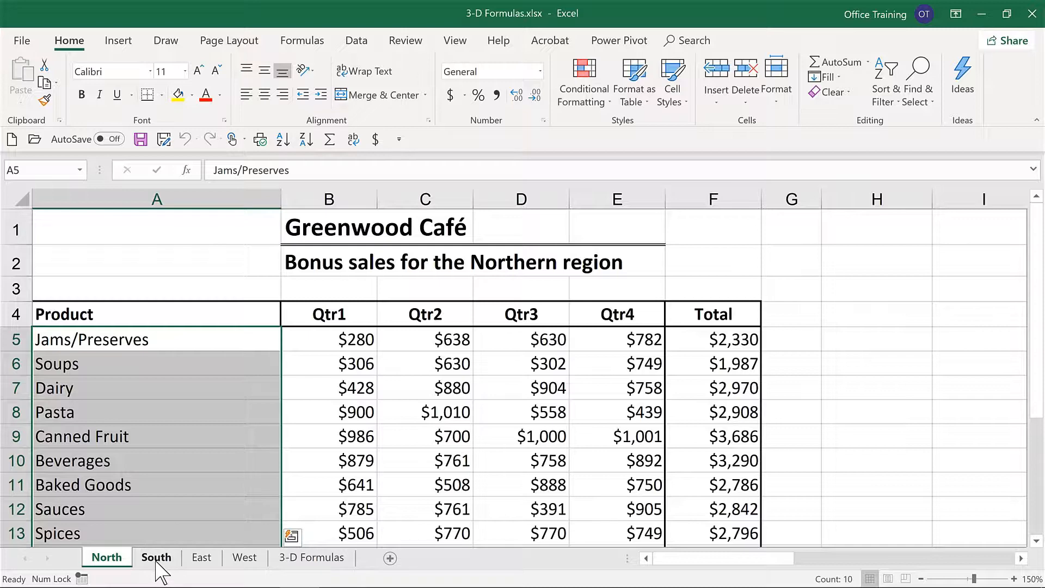
left_click(156, 558)
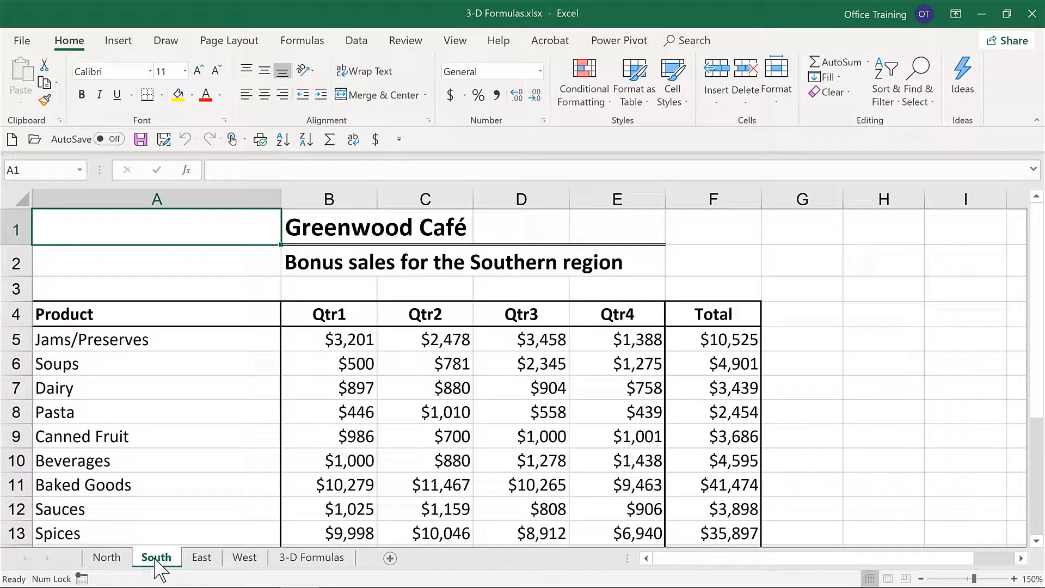
left_click(202, 561)
left_click(244, 561)
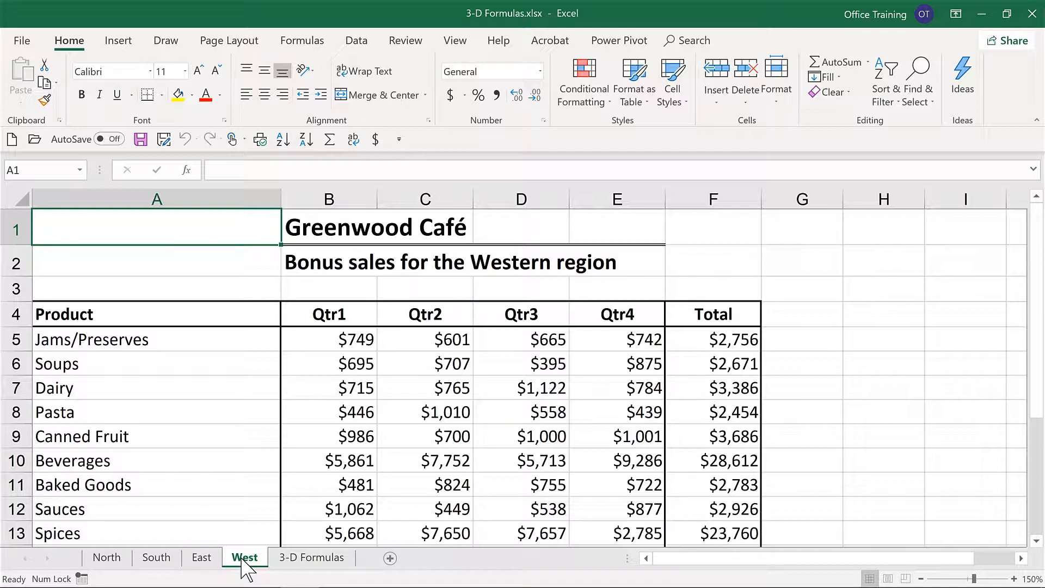
Step: Enter a 3-D SUM formula in B5 of the 3-D Formulas sheet that adds cell B5 from North through West
left_click(326, 558)
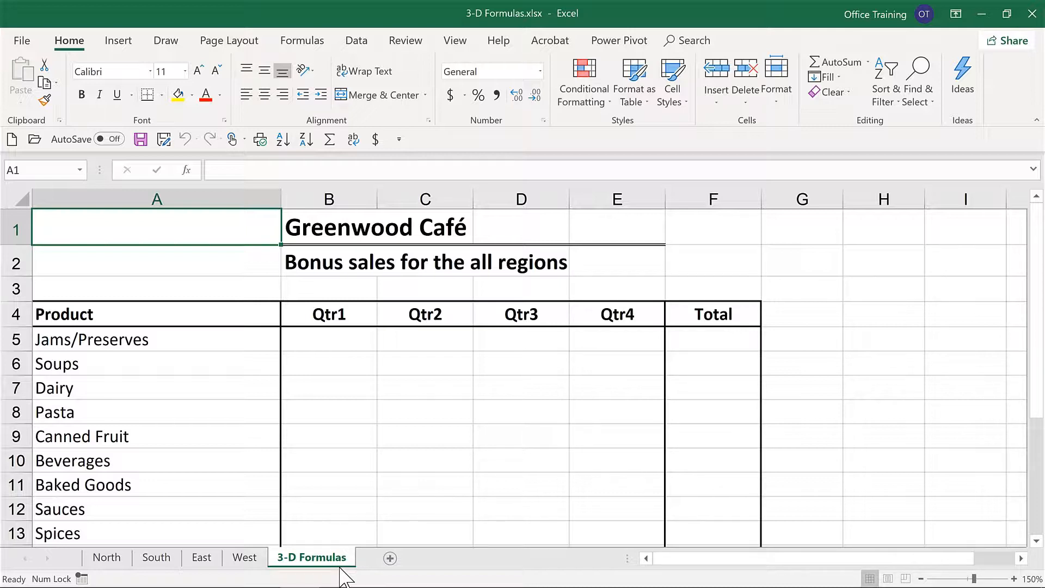
left_click(313, 346)
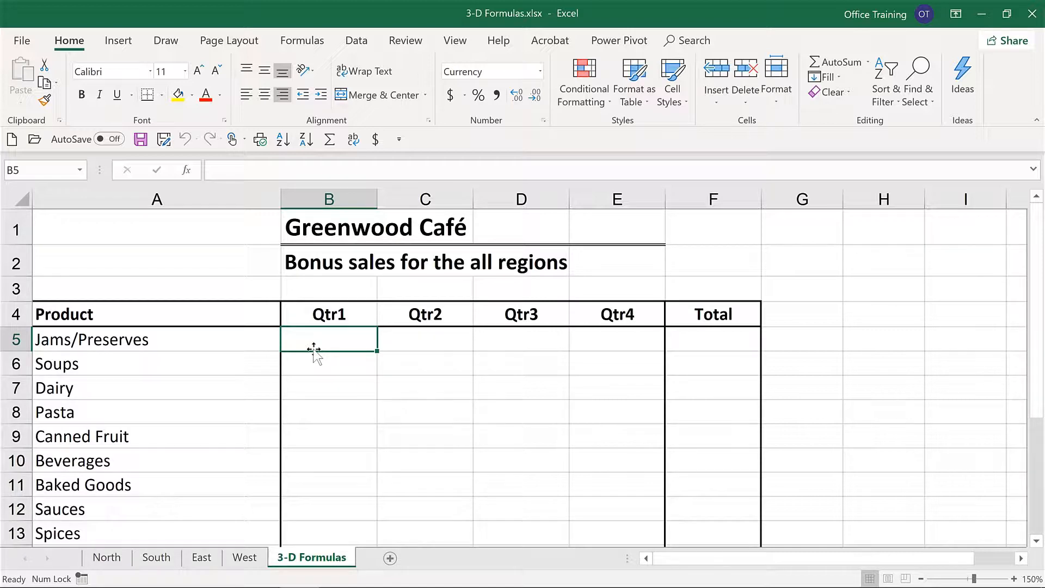
type("=su")
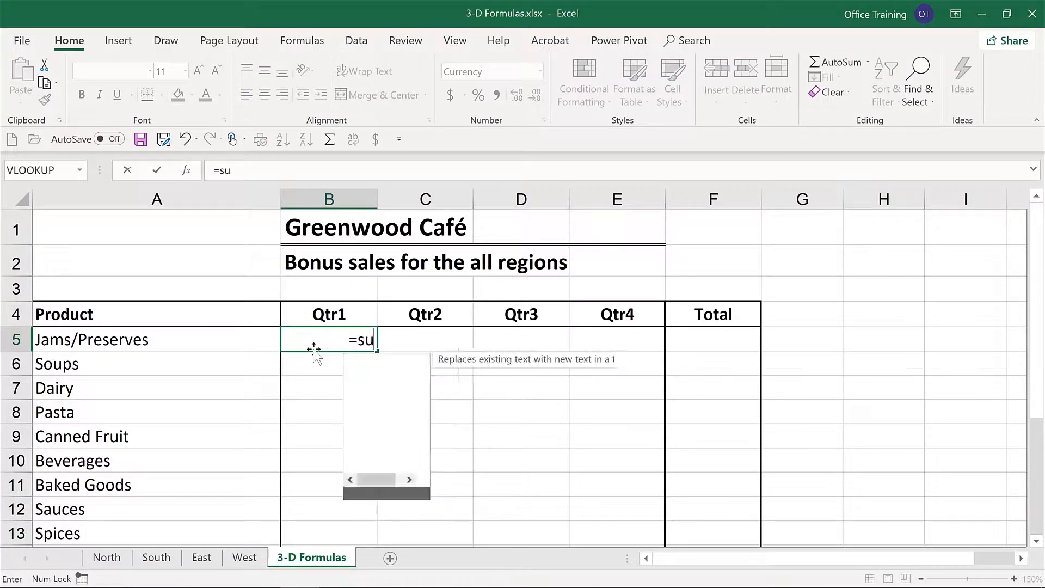
type("m(")
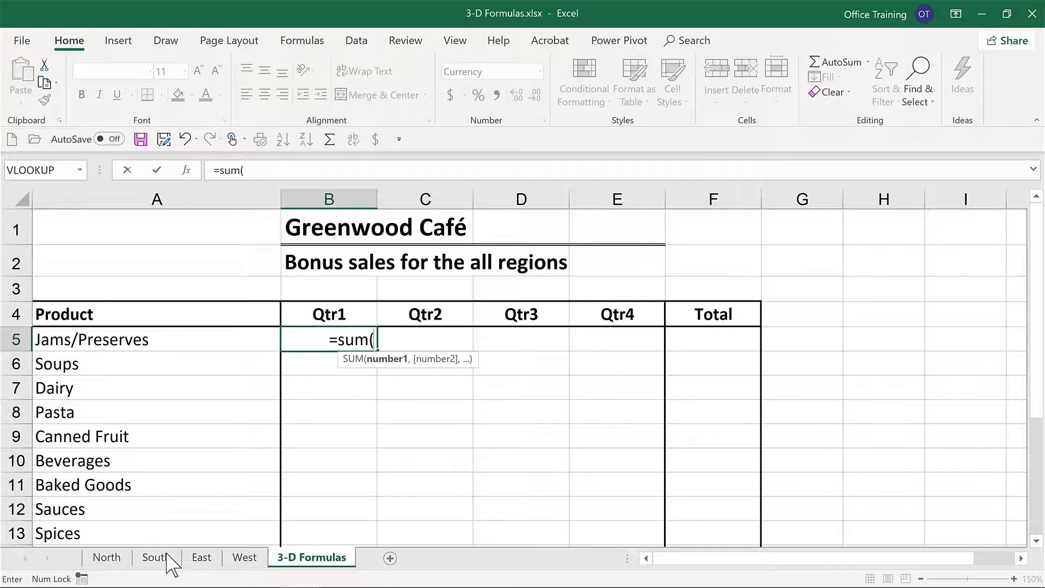
left_click(109, 558)
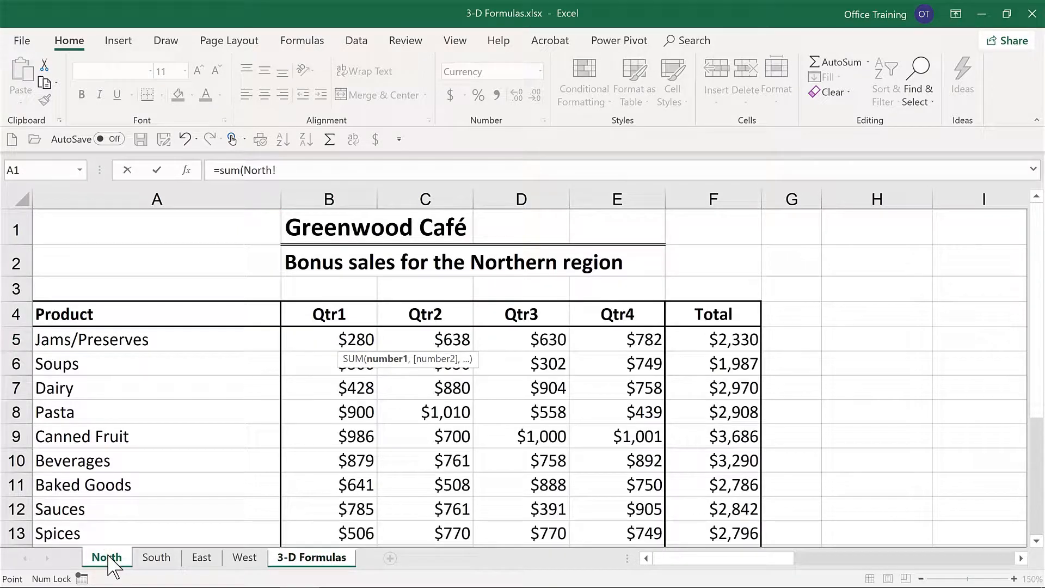
left_click(327, 340)
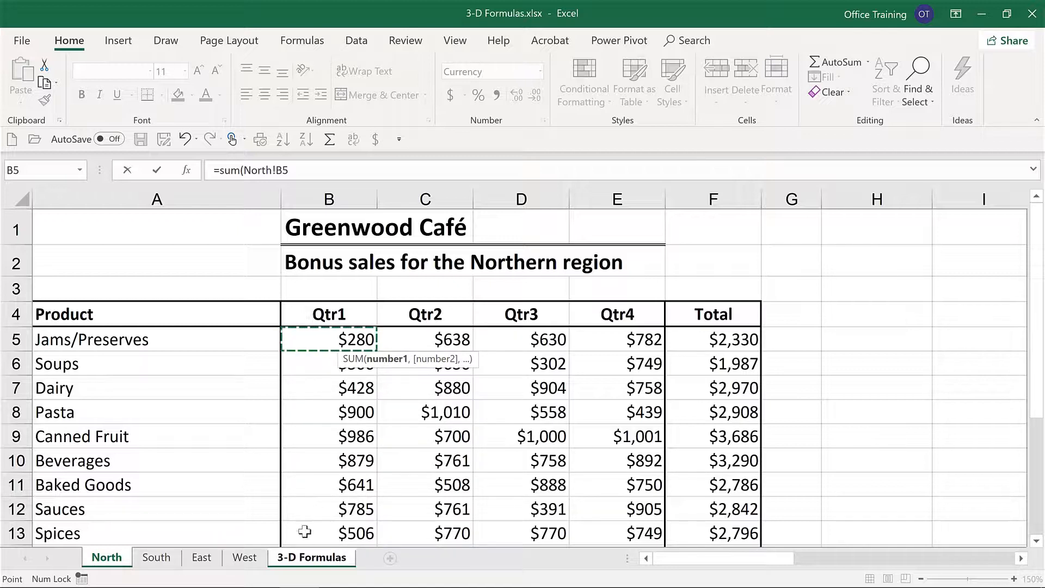
left_click(250, 561, "shift")
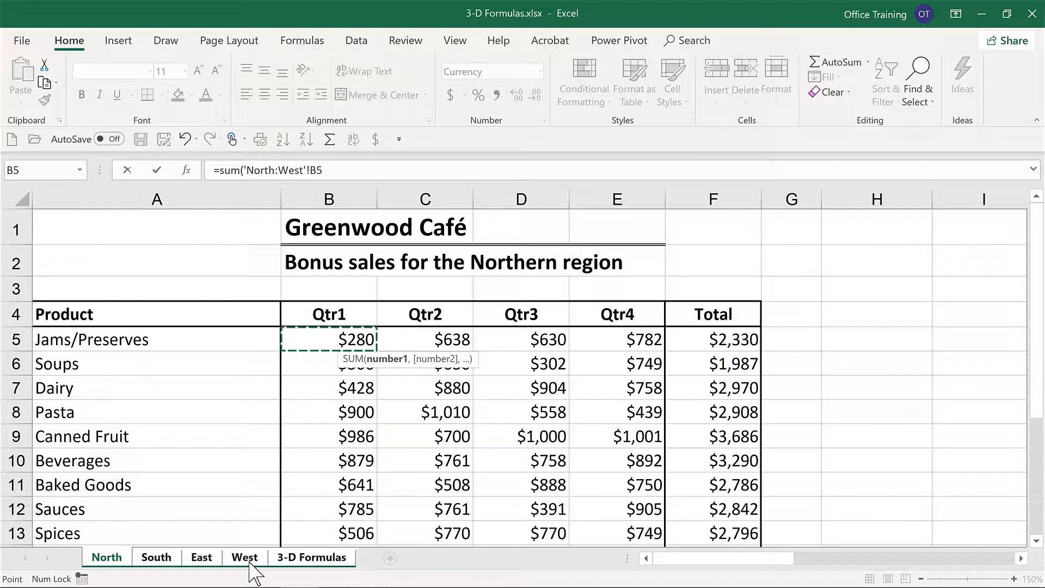
key("Return")
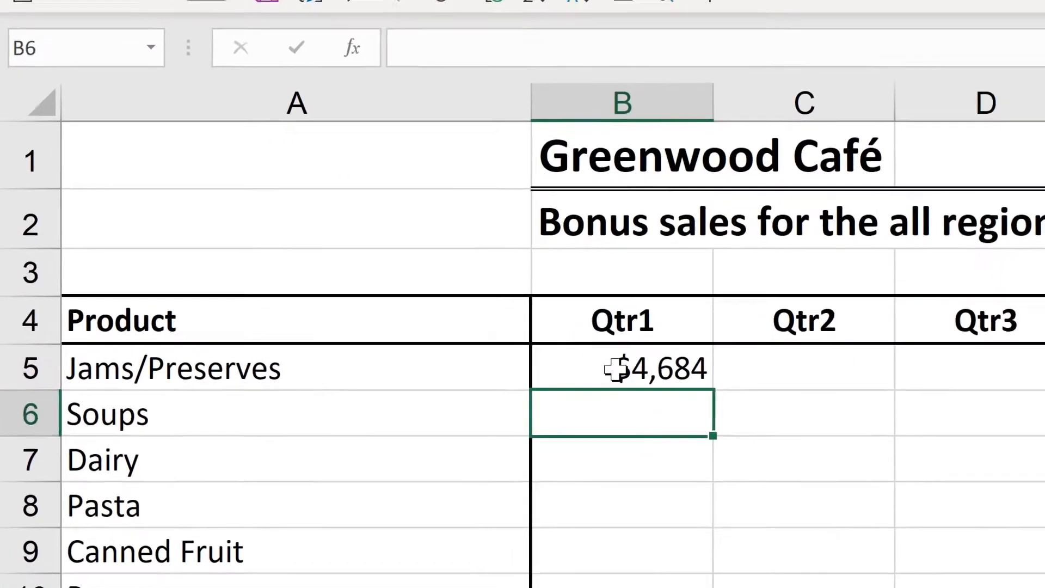
Step: Inspect the 3-D formula in B5 and fill it across all products and quarters, B5:E14
double_click(617, 370)
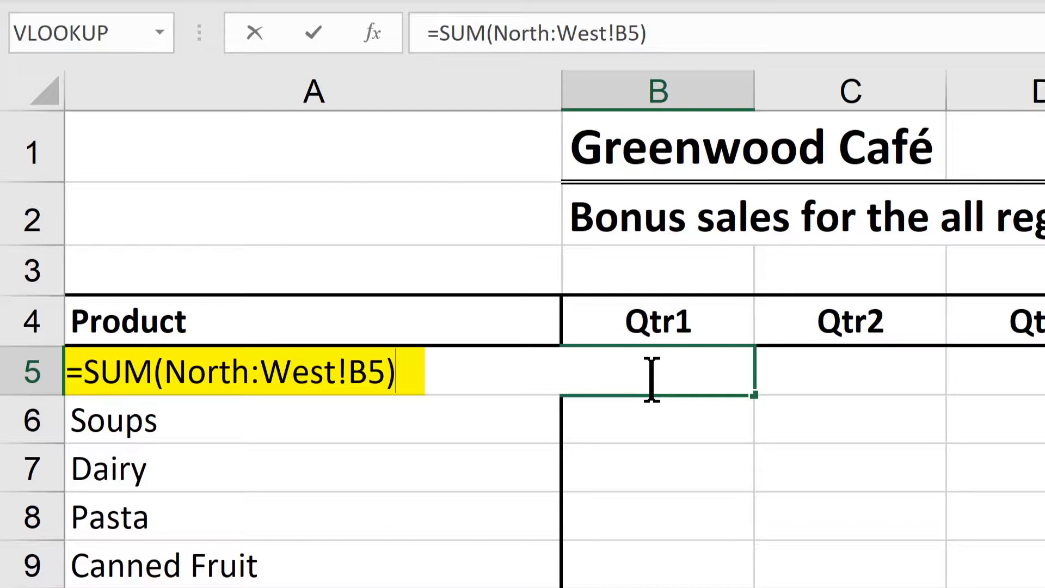
key("ctrl+Return")
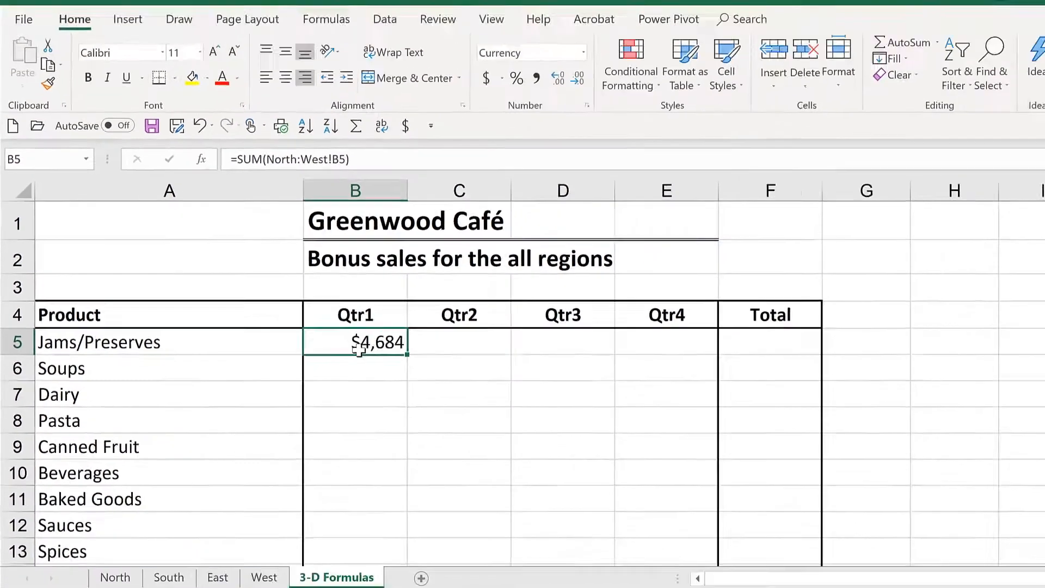
scroll(369, 393, "down", 1)
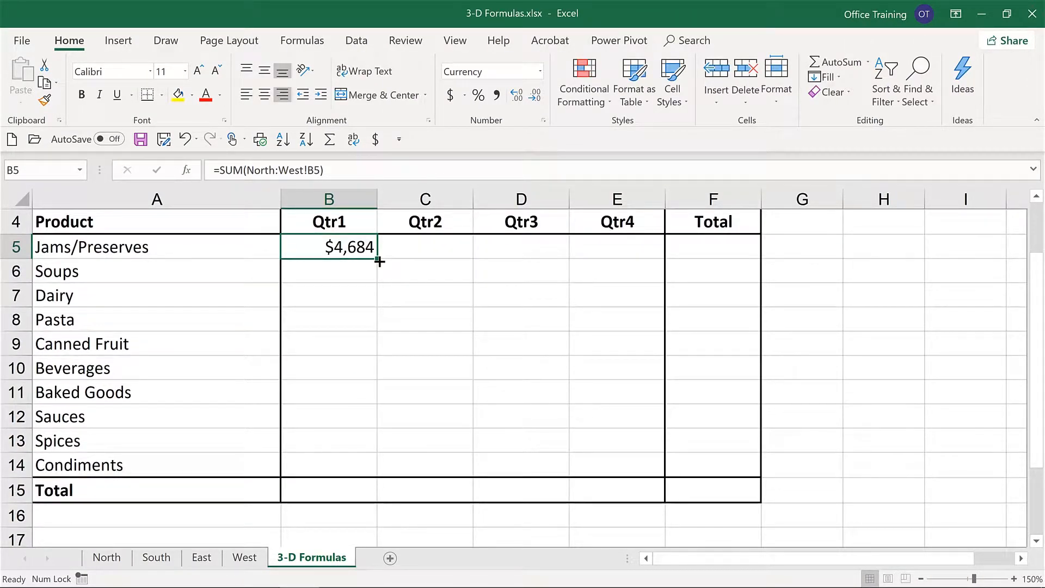
left_click_drag(379, 262, 643, 455)
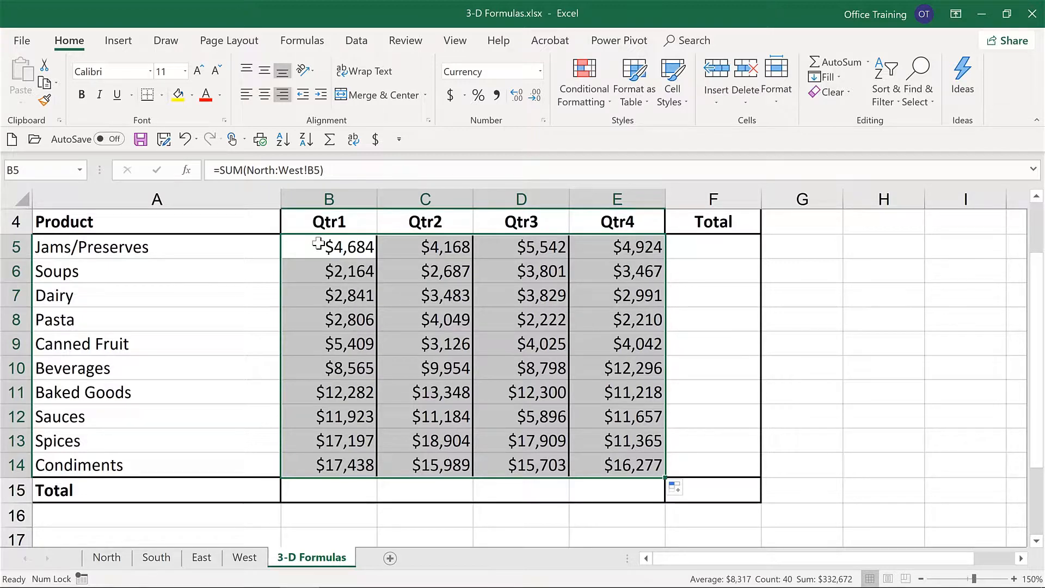
Step: Add AutoSum totals for all products in column F and all quarters in row 15 across B5:F15, and check the grand total cell
left_click_drag(319, 243, 688, 490)
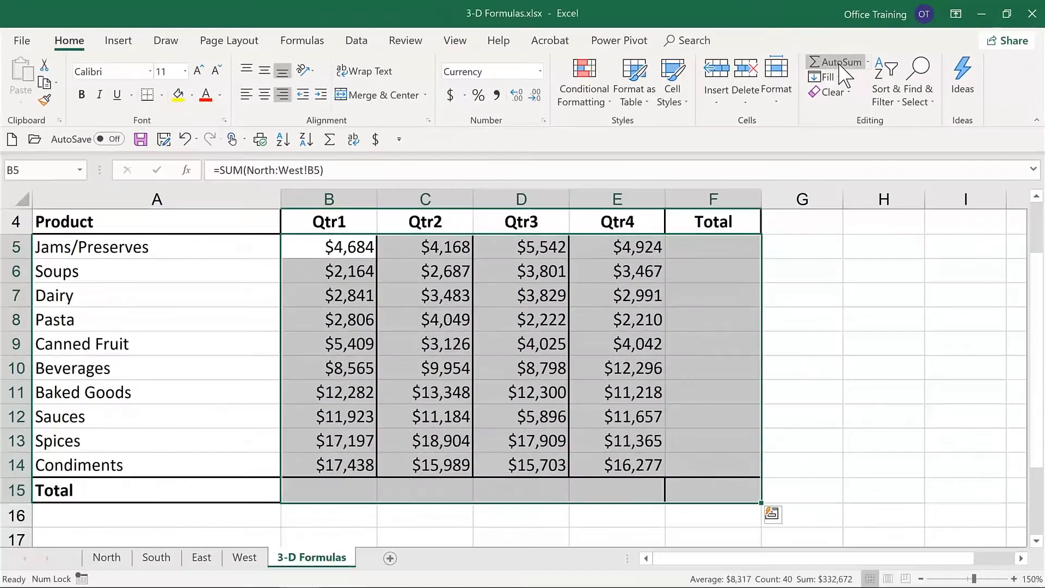
left_click(427, 191)
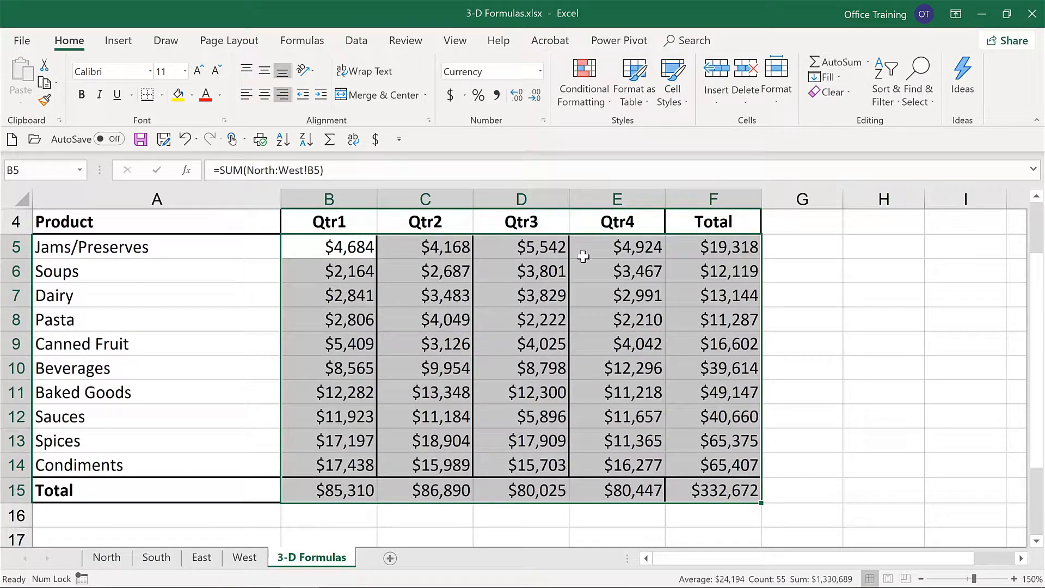
left_click(602, 248)
left_click(722, 495)
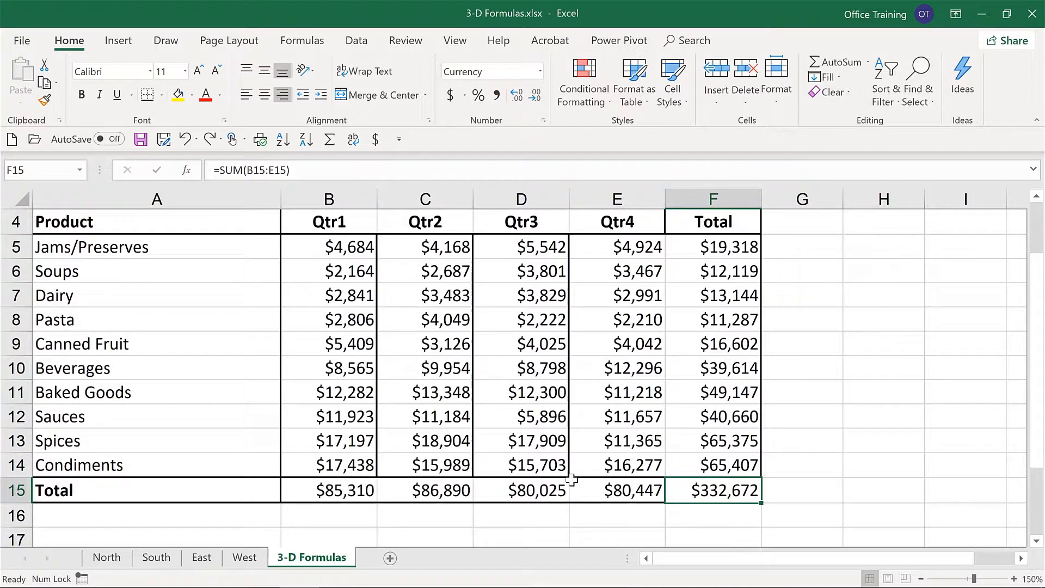
Step: Move the South sheet ahead of the North sheet and return to the 3-D Formulas sheet
left_click(156, 557)
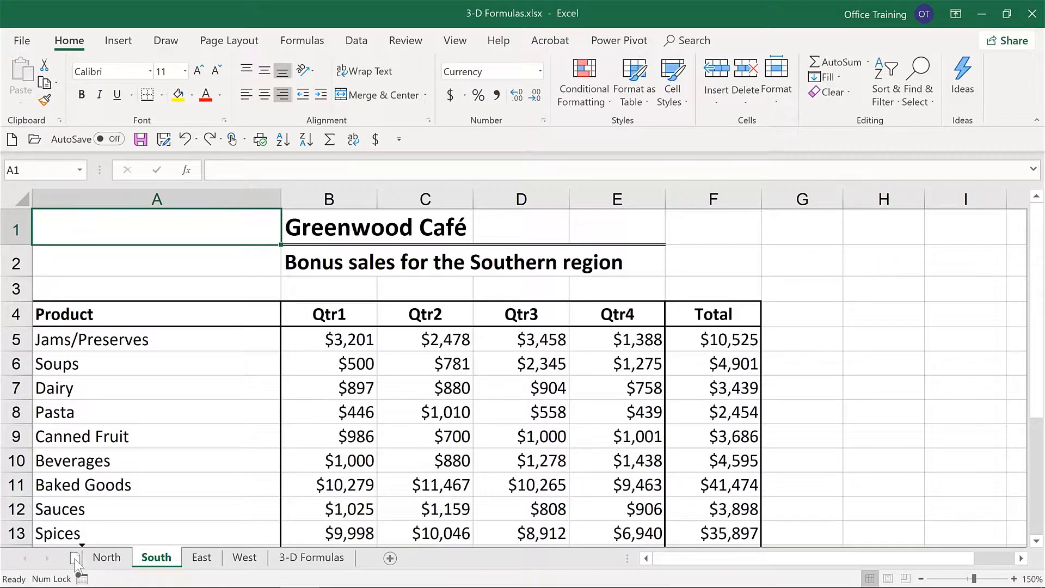
left_click_drag(75, 563, 76, 565)
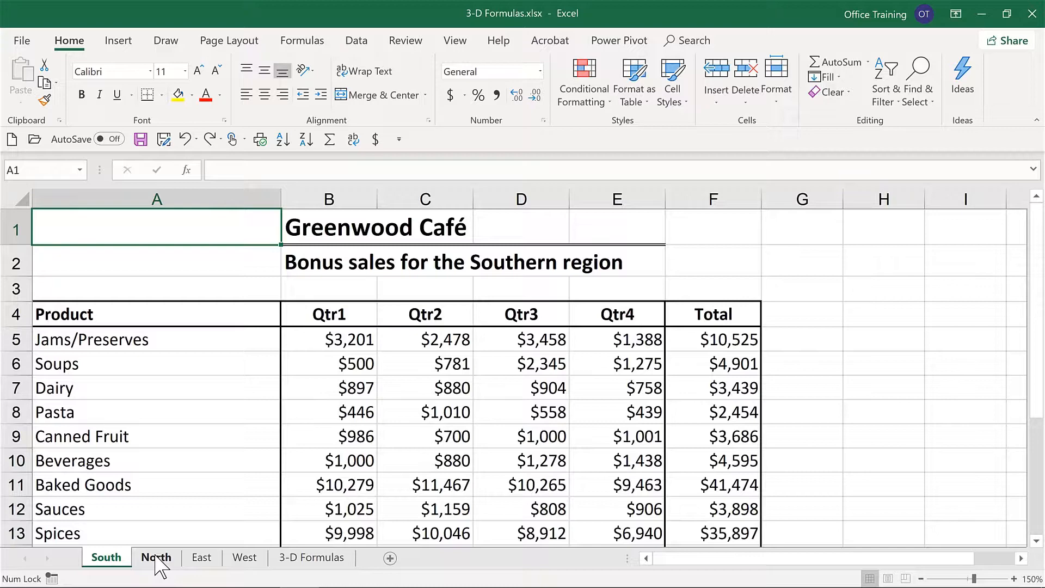
left_click(304, 561)
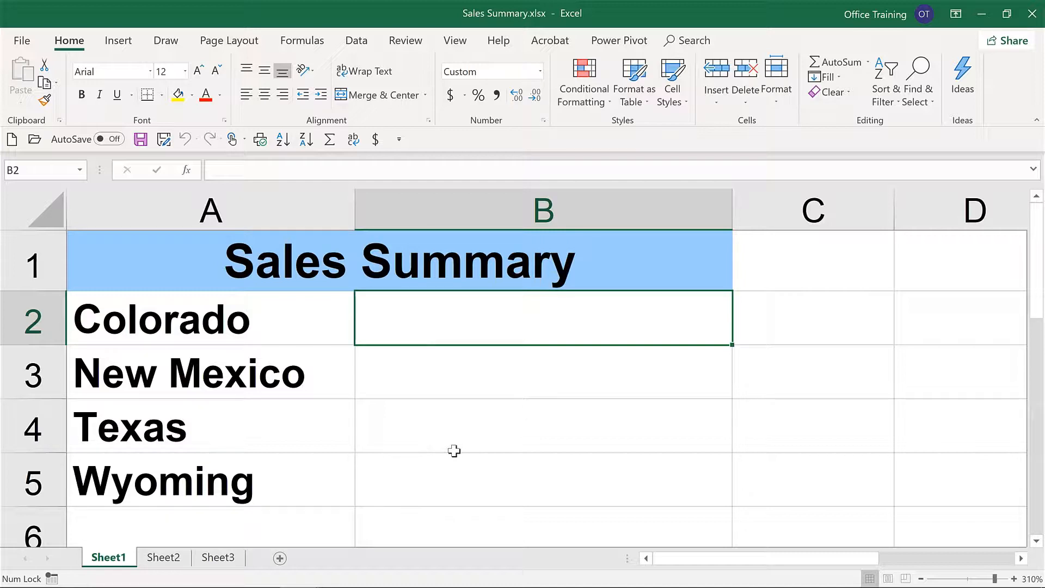
Step: Link B2 of Sales Summary.xlsx to the total in I7 on Sheet1 of Colorado.xlsx and inspect the resulting external reference
type("=")
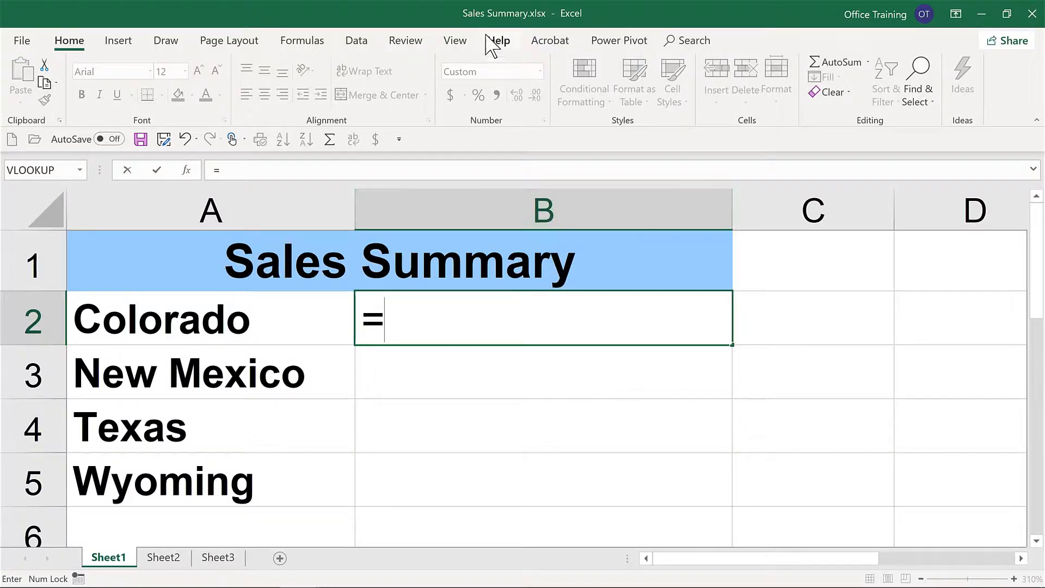
left_click(458, 44)
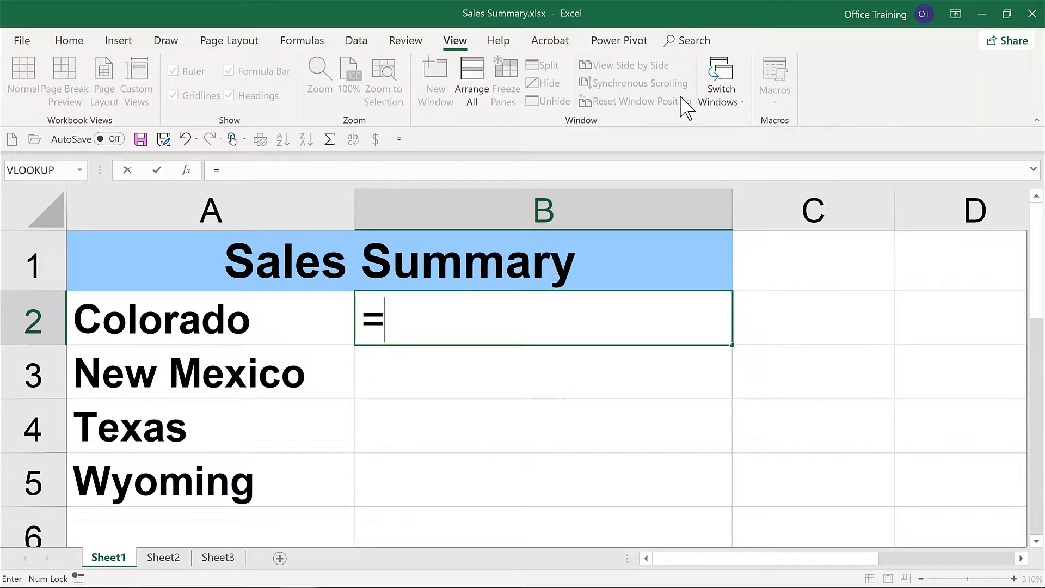
left_click(723, 104)
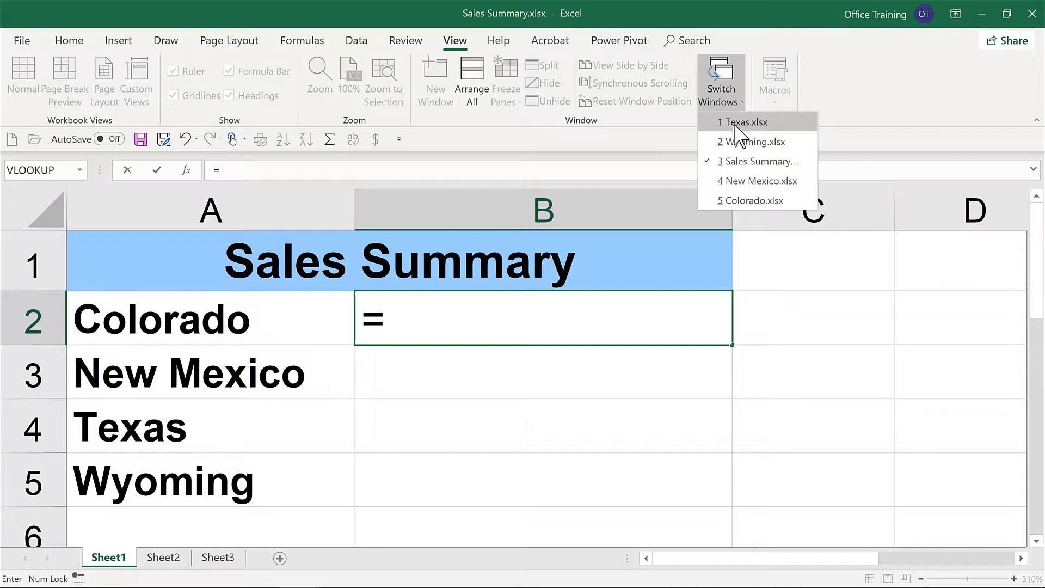
left_click(754, 201)
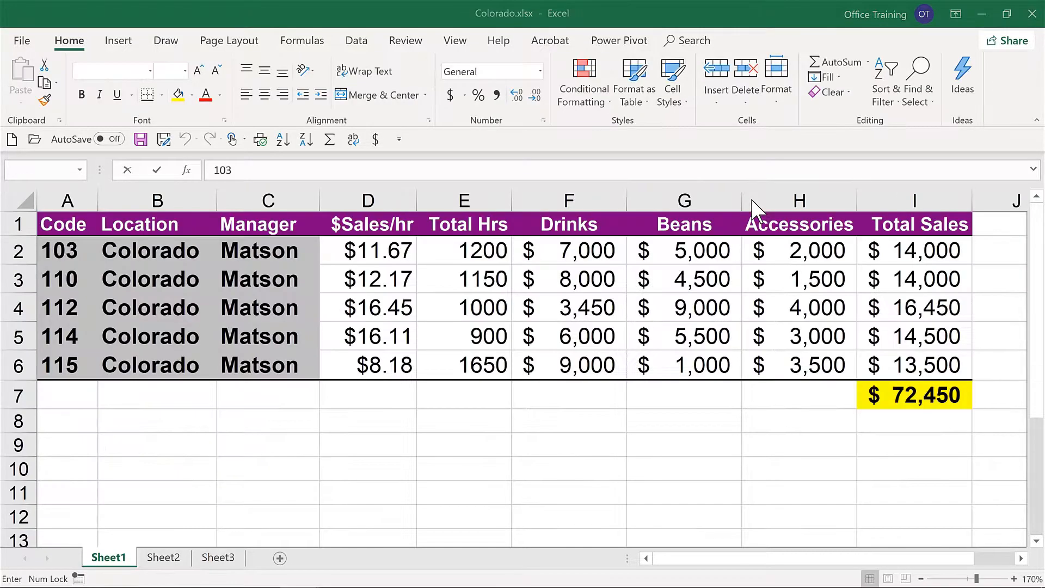
left_click(899, 396)
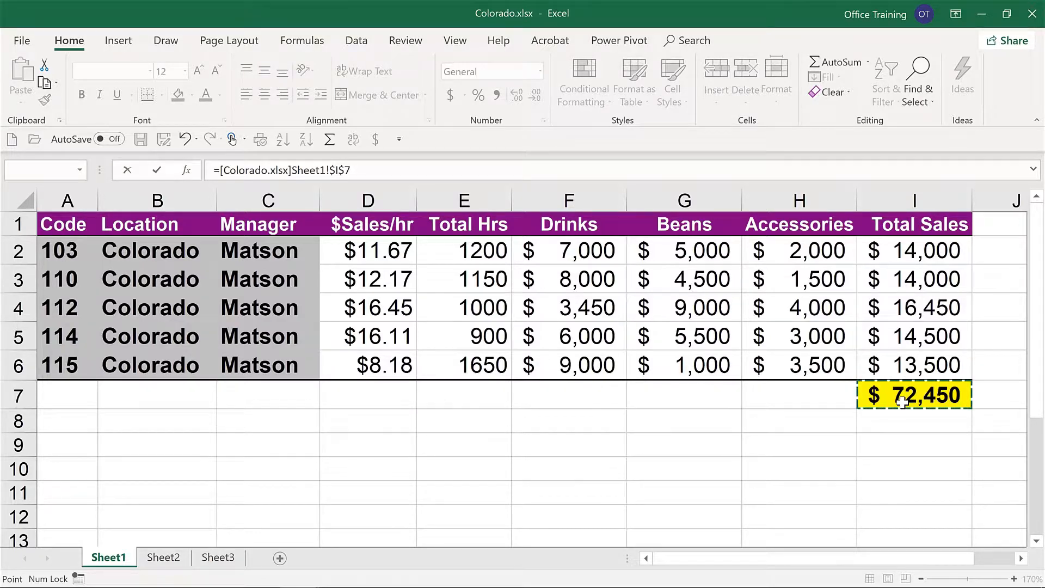
key("Return")
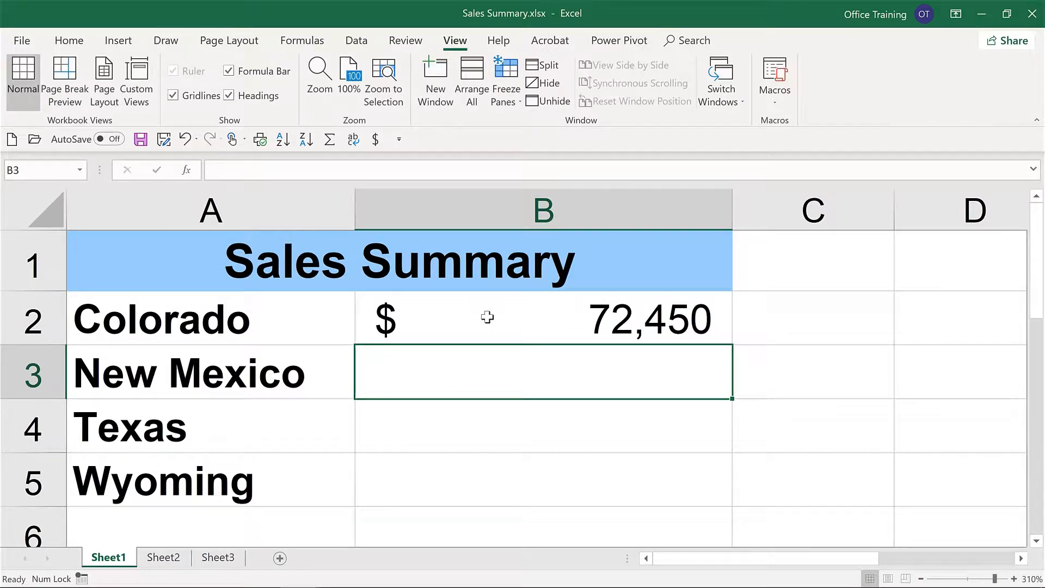
left_click(487, 317)
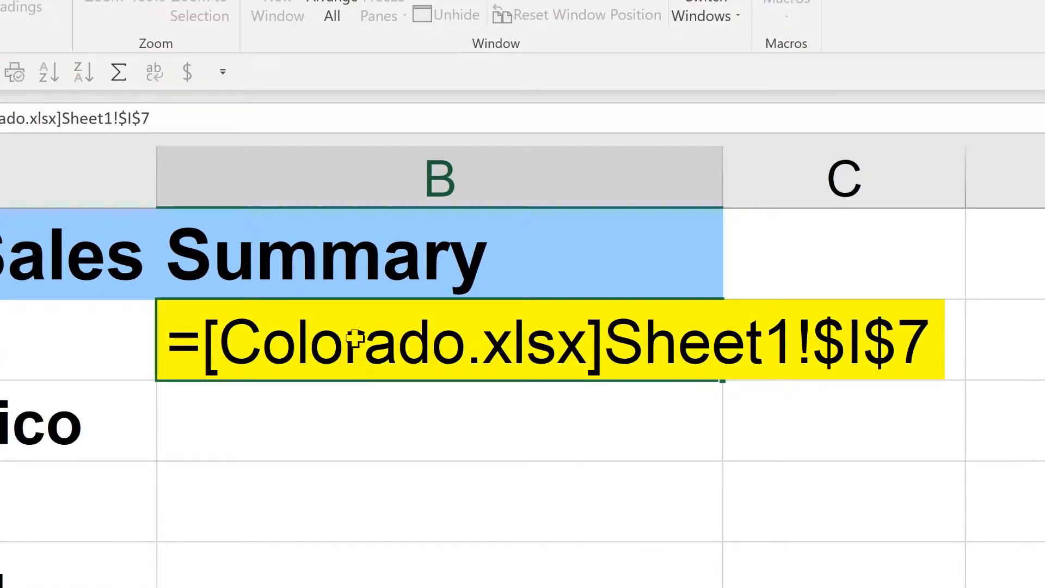
double_click(355, 338)
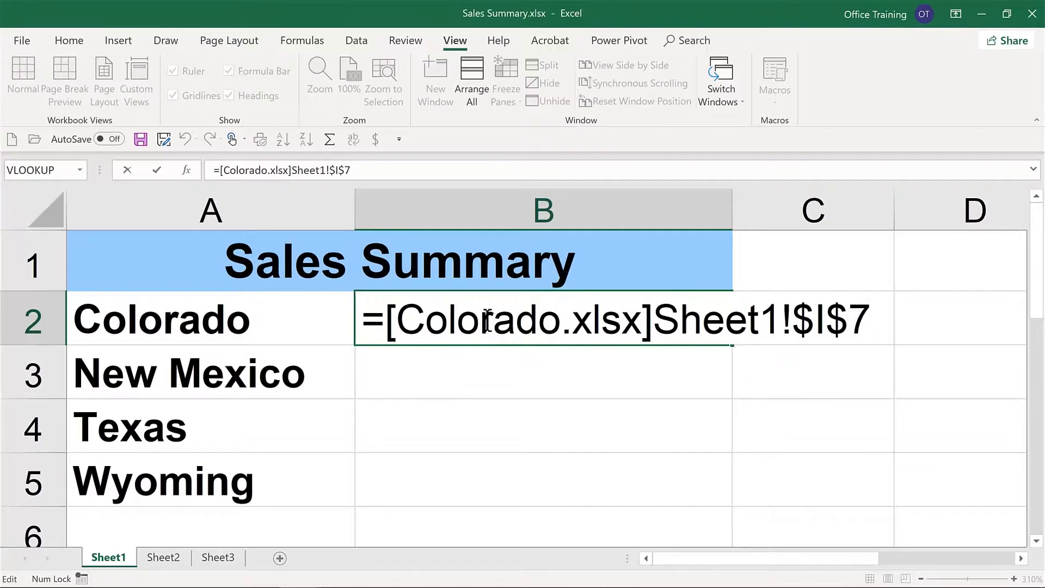
key("Return")
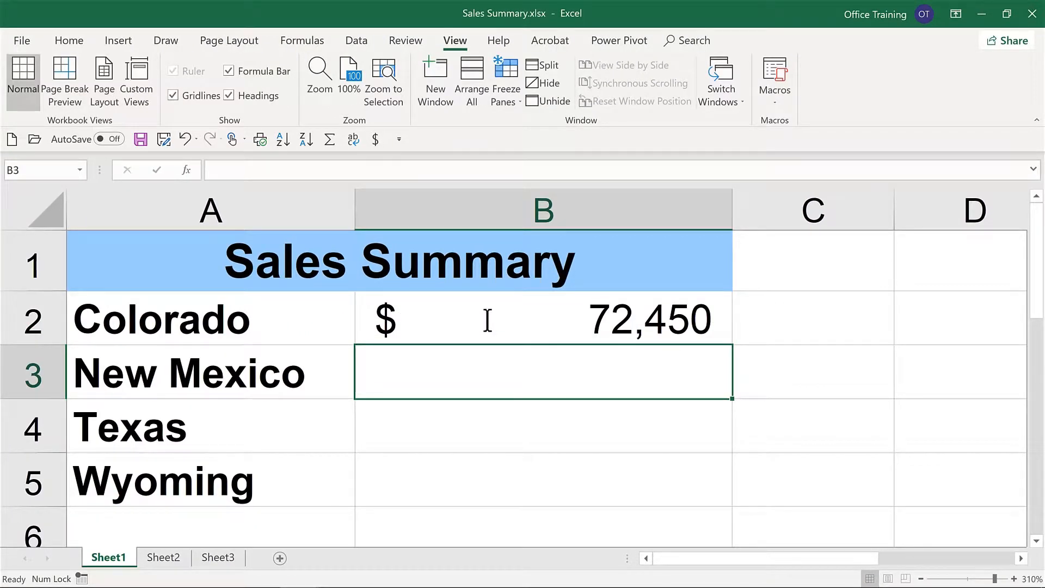
Step: Link the New Mexico amount in B3 to the total in I7 on Sheet1 of New Mexico.xlsx and inspect its formula
type("=")
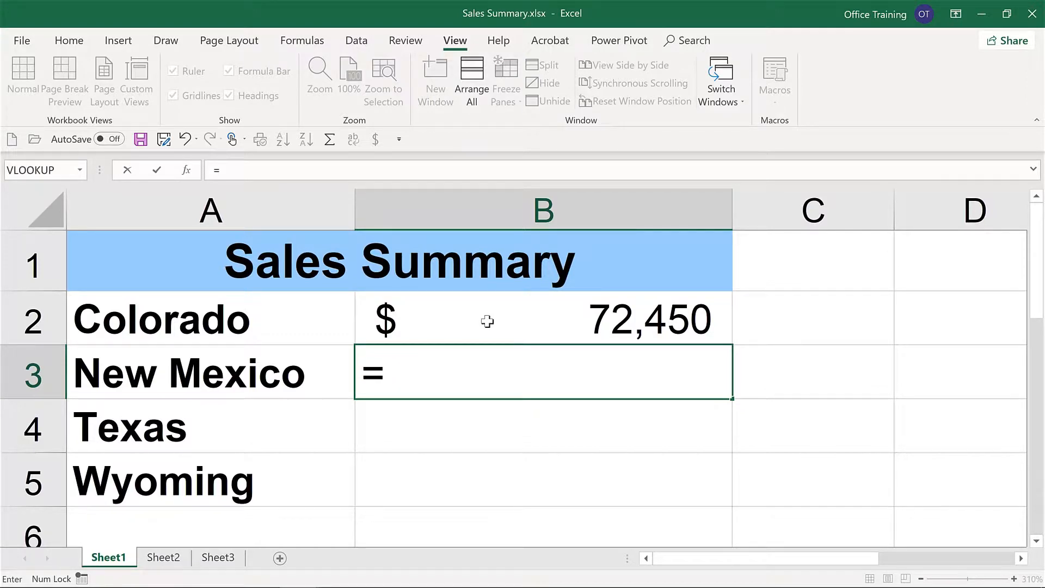
left_click(730, 108)
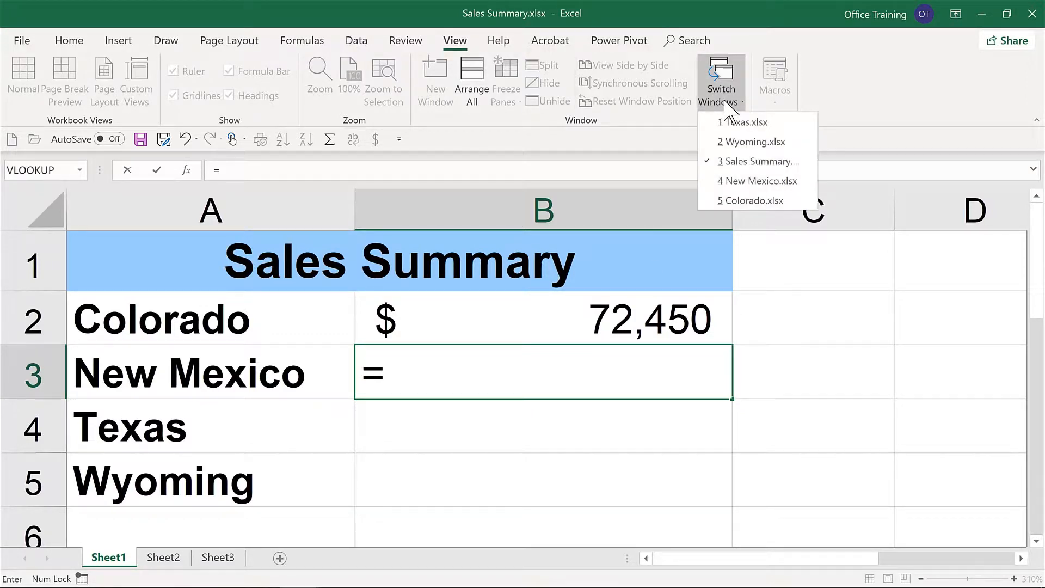
left_click(745, 181)
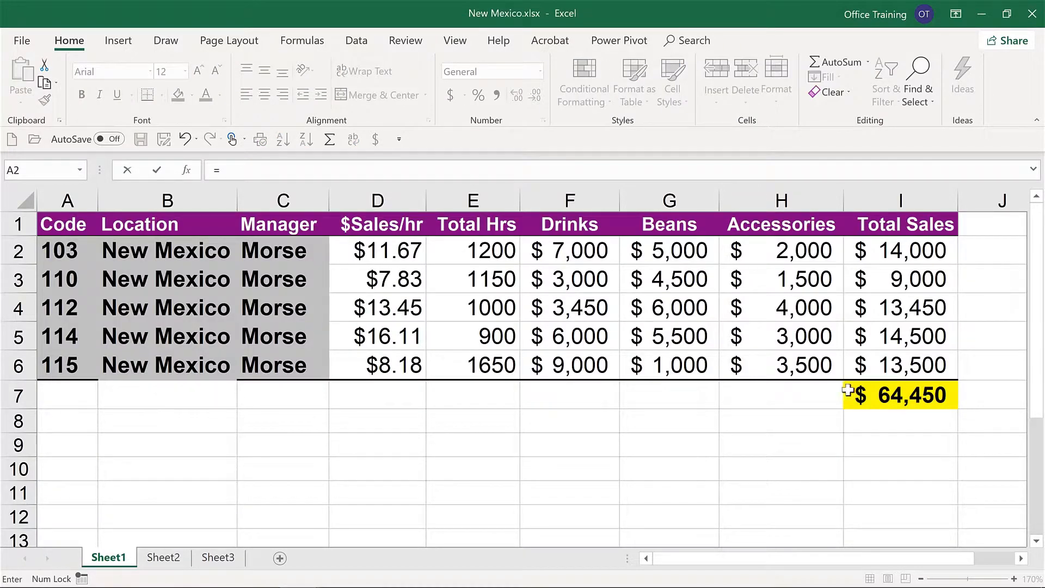
left_click(907, 397)
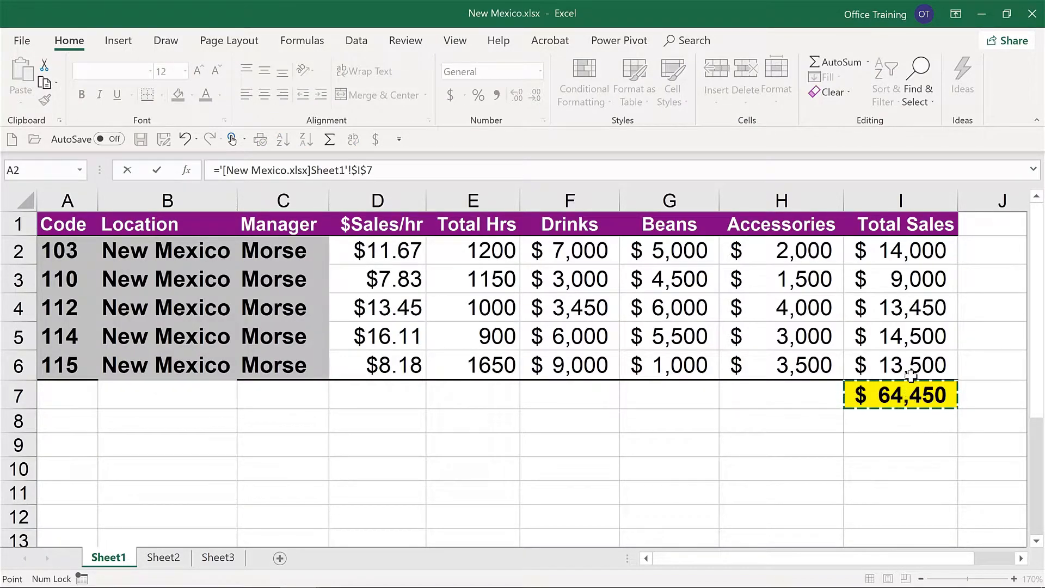
key("Return")
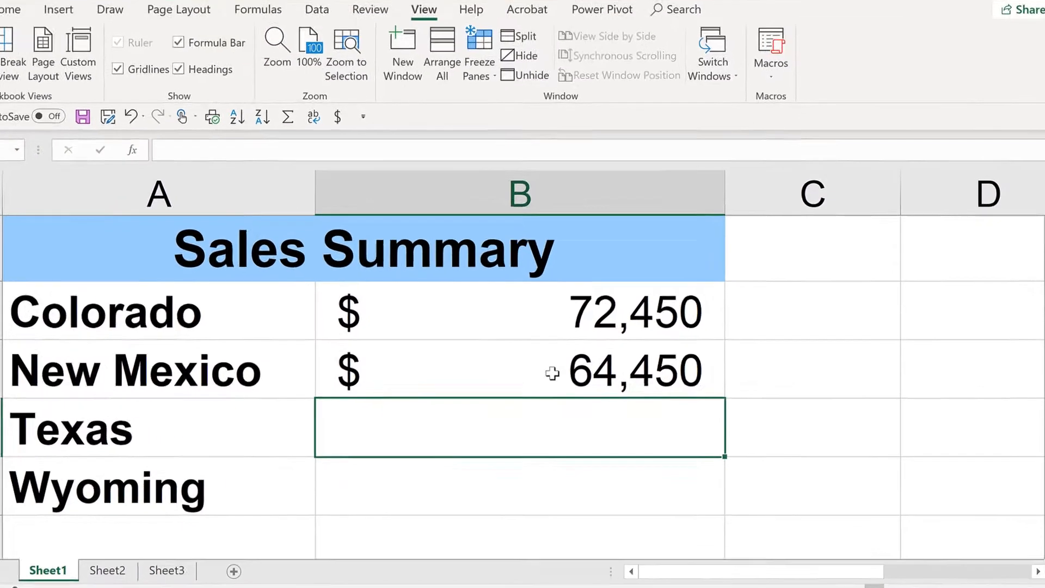
left_click(573, 375)
double_click(425, 354)
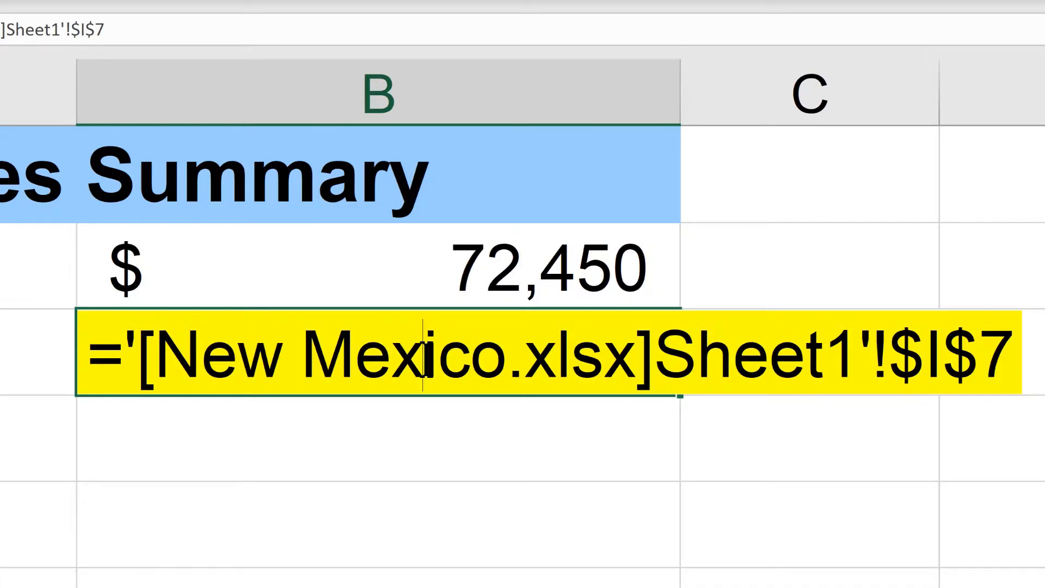
key("Return")
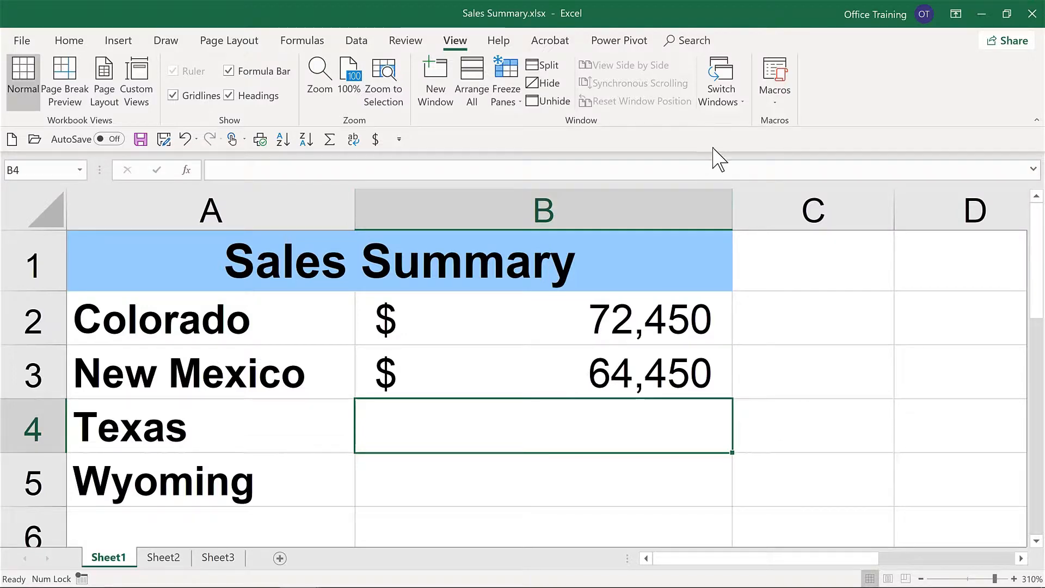
Step: Copy the sales total in I7 of Texas.xlsx and paste it as a link into B4 of Sales Summary.xlsx
left_click(726, 103)
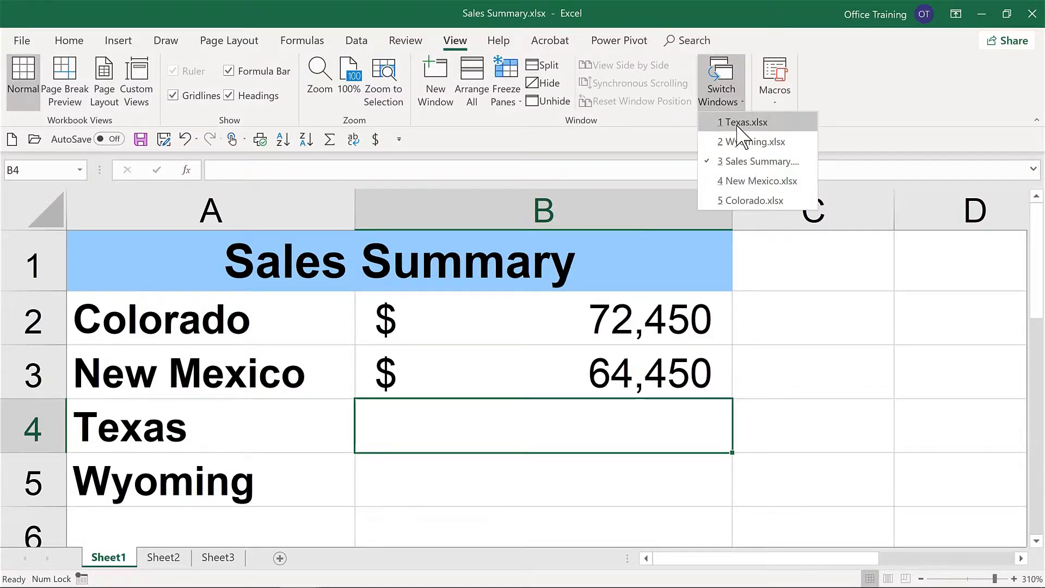
left_click(738, 122)
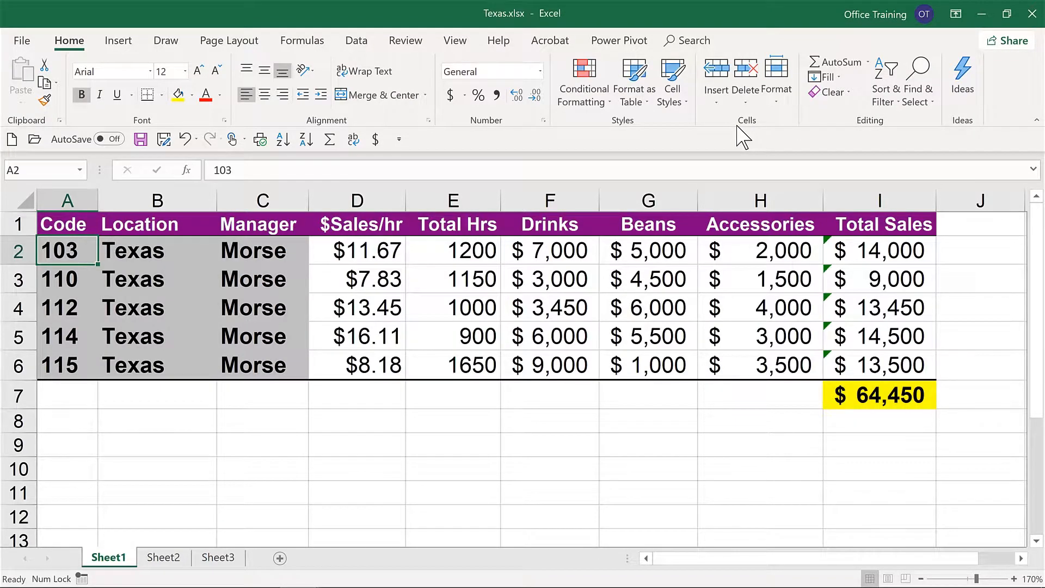
left_click(888, 385)
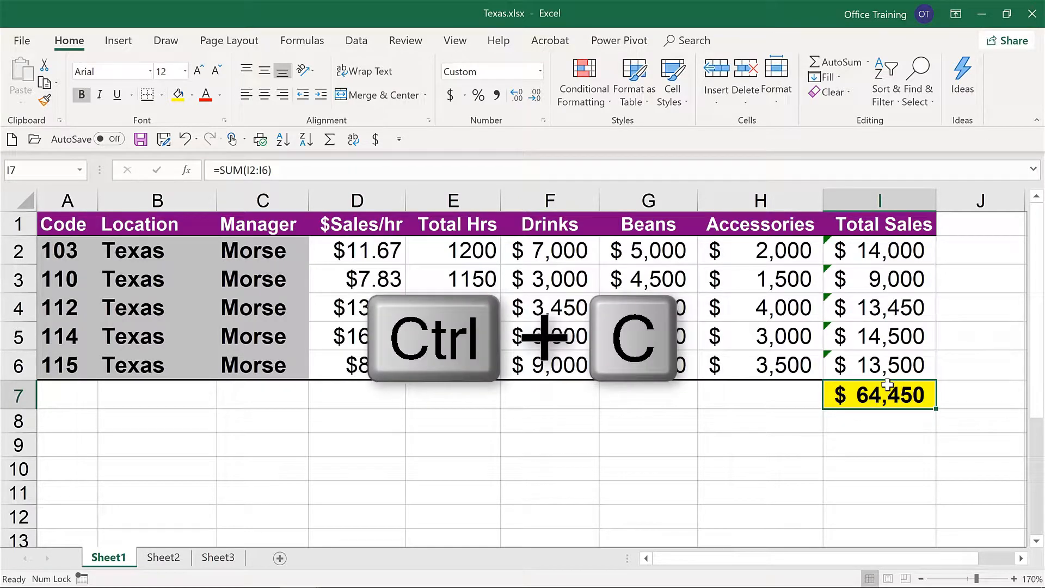
key("ctrl+c")
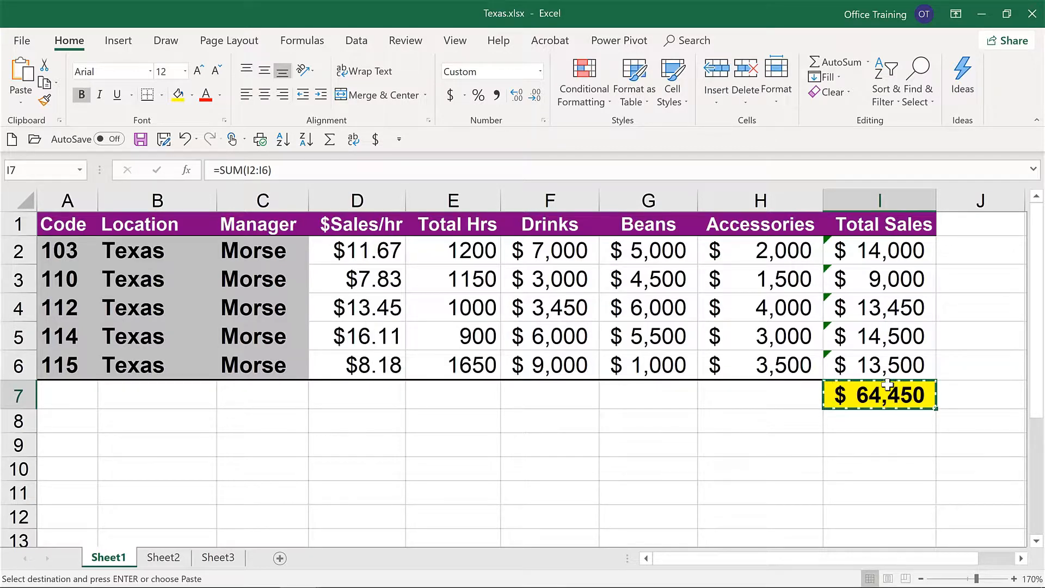
mouse_move(345, 579)
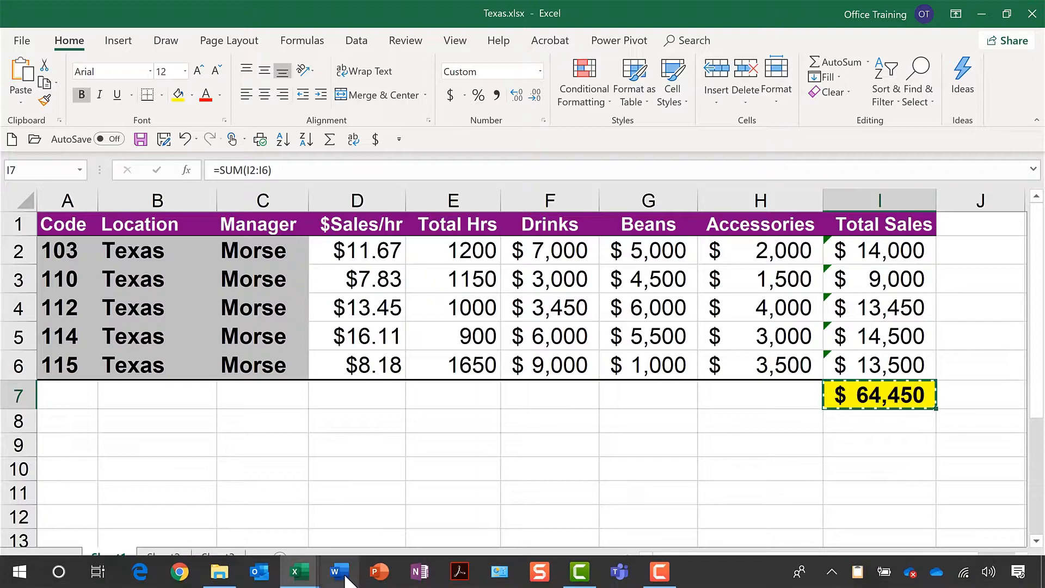
mouse_move(300, 577)
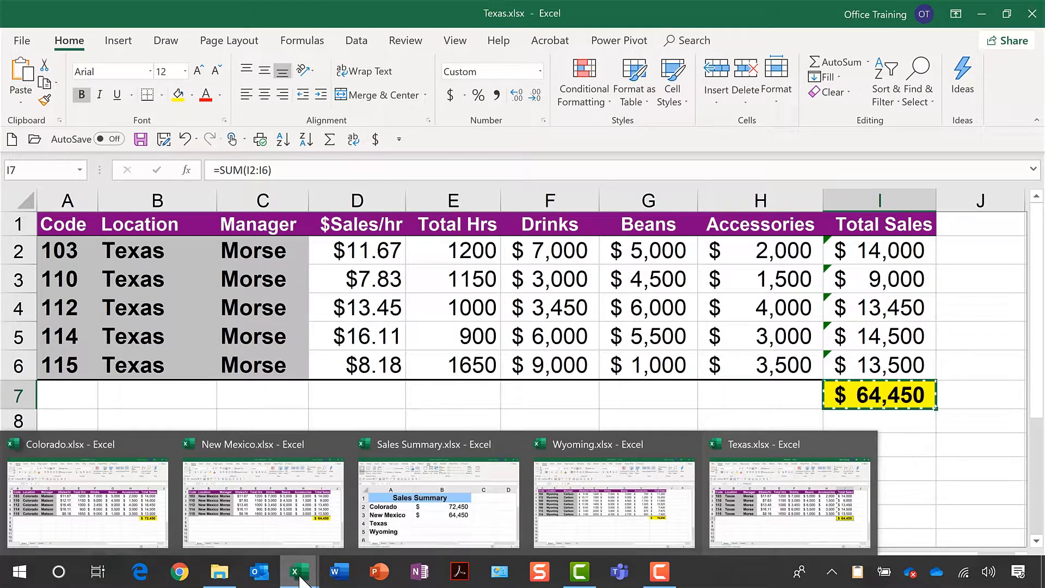
left_click(404, 482)
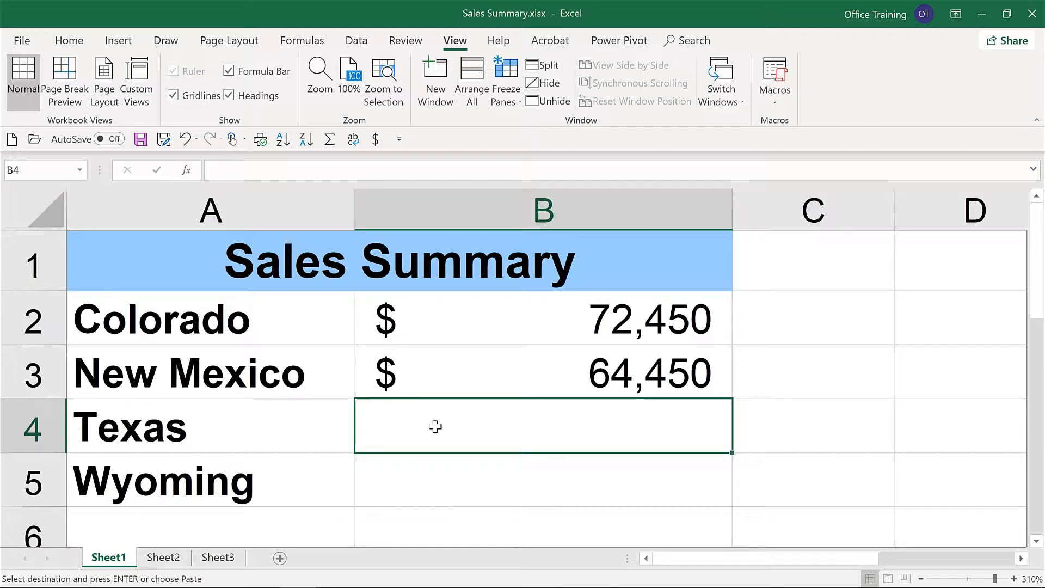
right_click(435, 426)
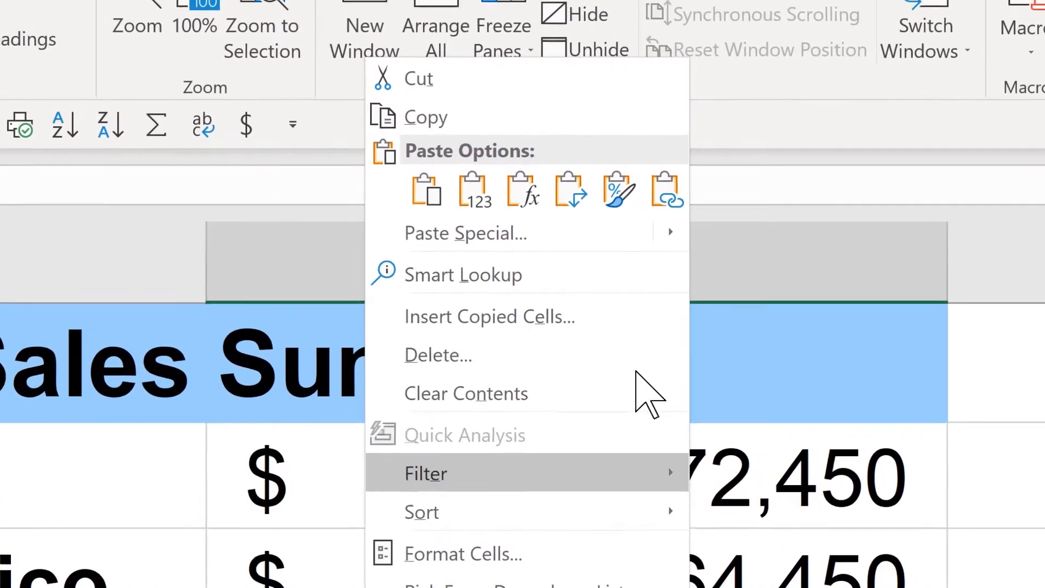
left_click(669, 192)
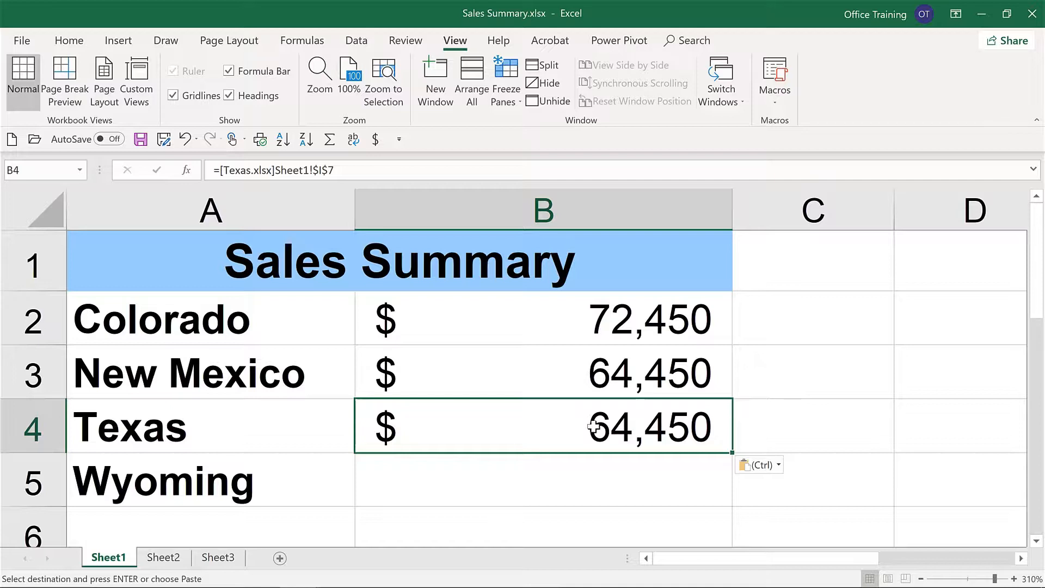
Step: In B5 of Sales Summary.xlsx, sum the Total Sales range I2:I8 from Sheet1 of Wyoming.xlsx
key("Down")
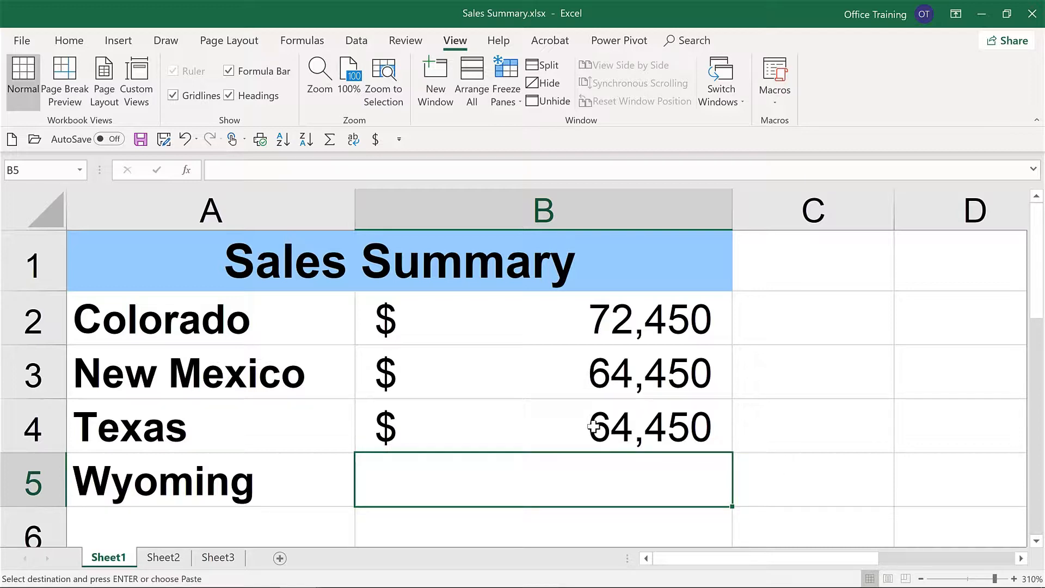
type("=")
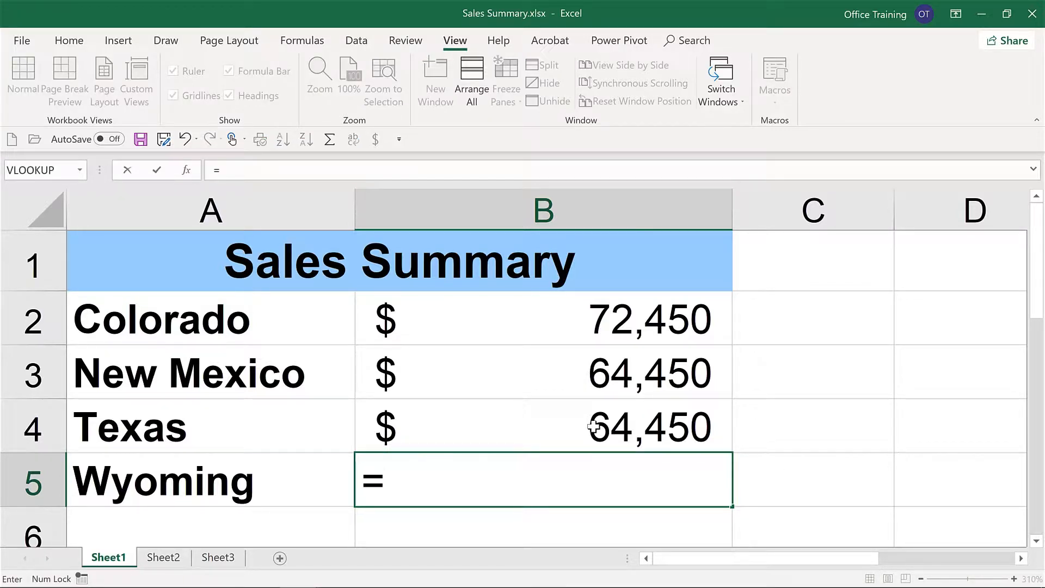
type("sum(")
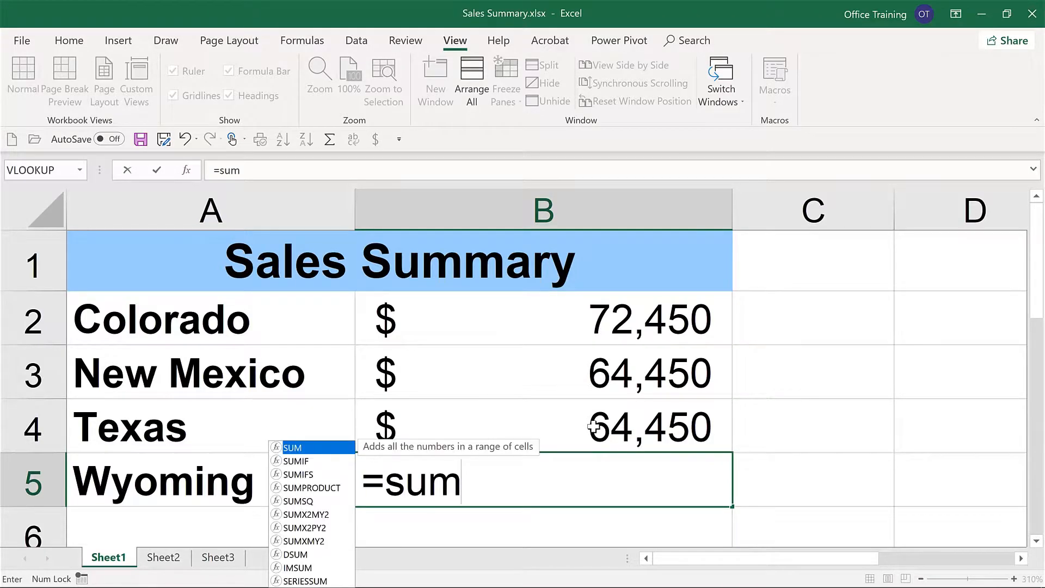
left_click(729, 95)
left_click(732, 143)
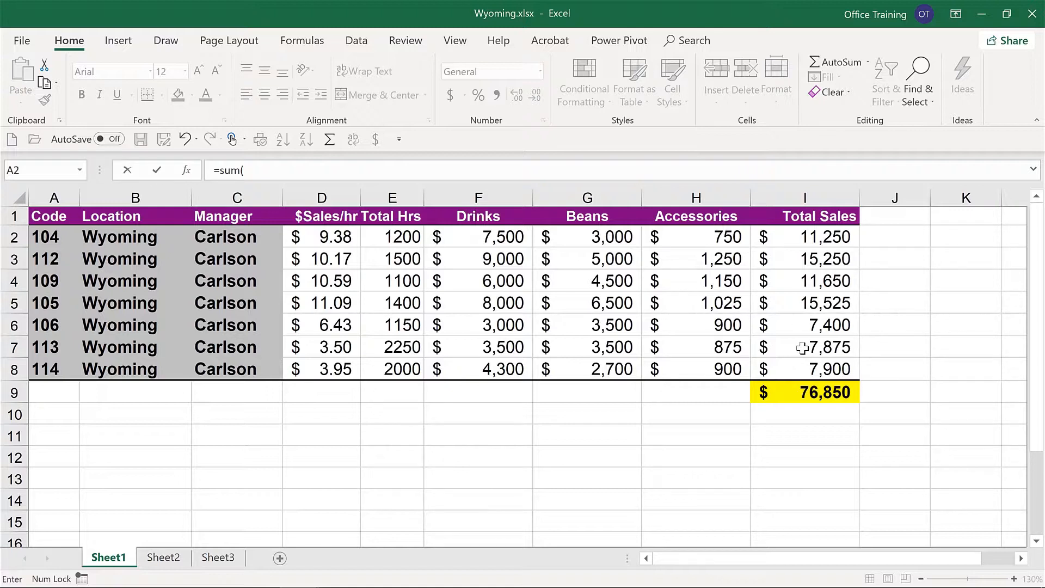
left_click_drag(806, 237, 795, 365)
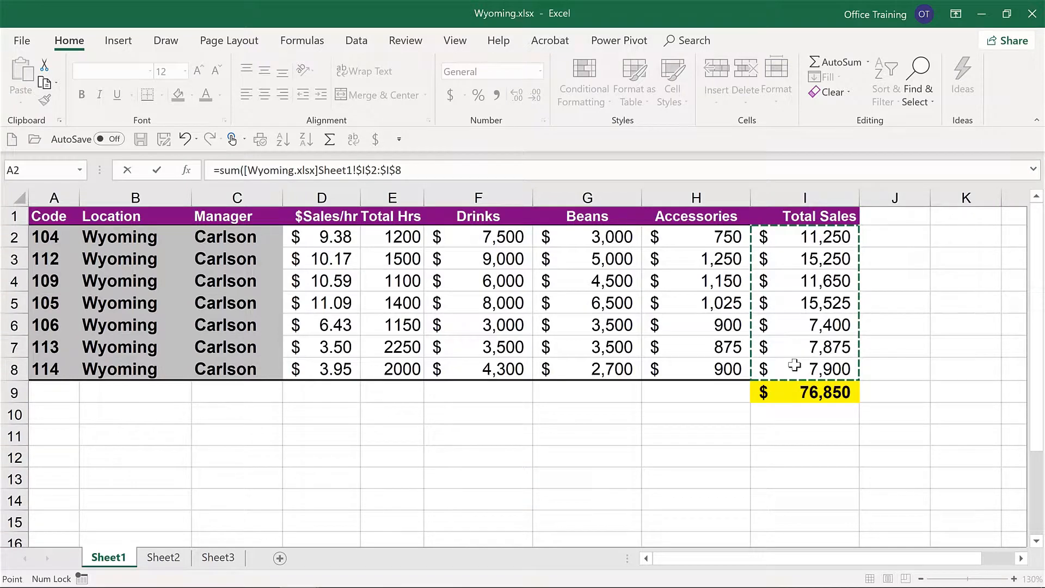
key("Return")
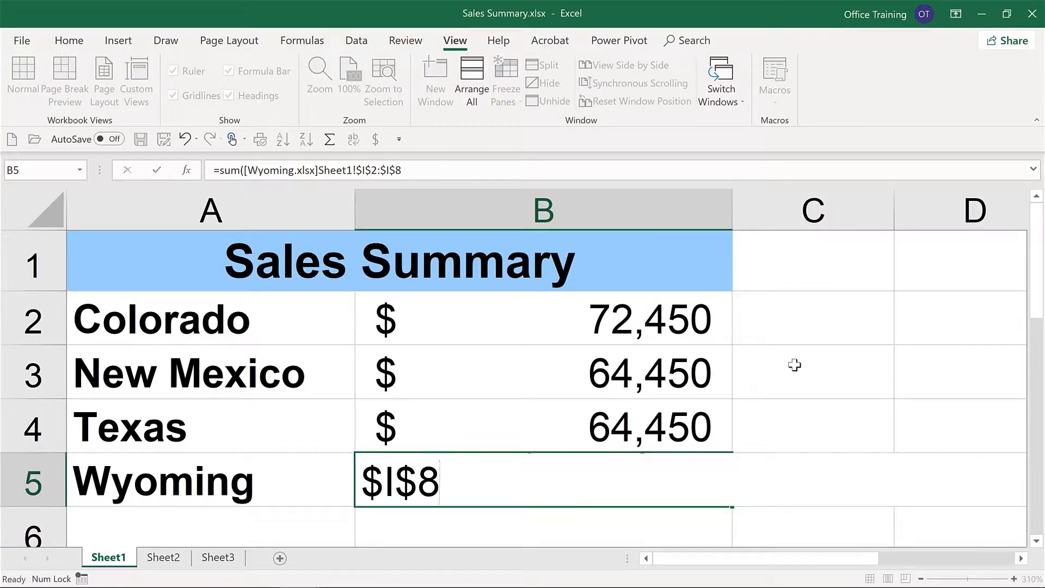
Step: Inspect the external reference formulas in B5 for Wyoming and B2 for Colorado
key("Up")
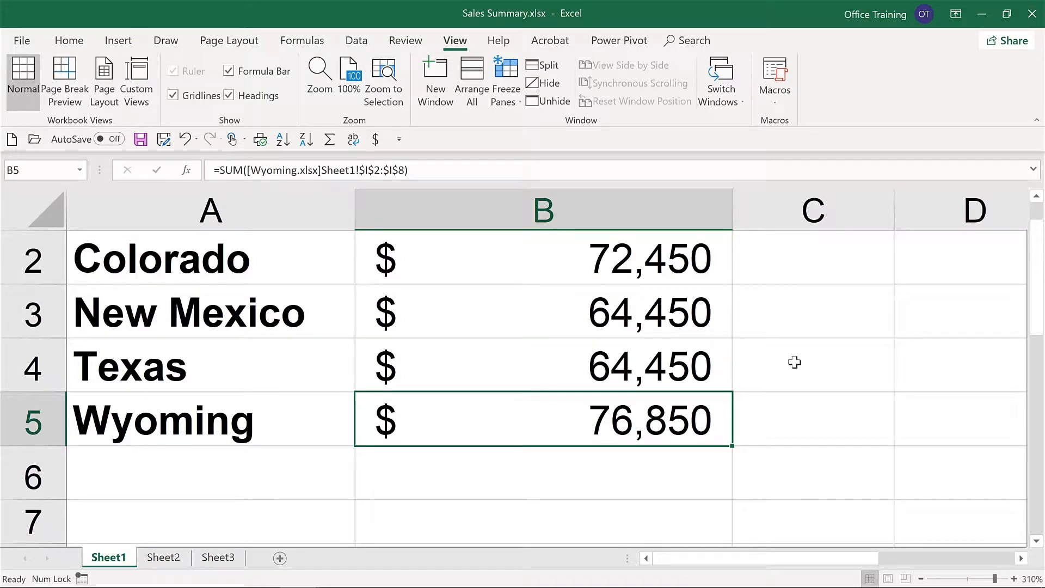
key("F2")
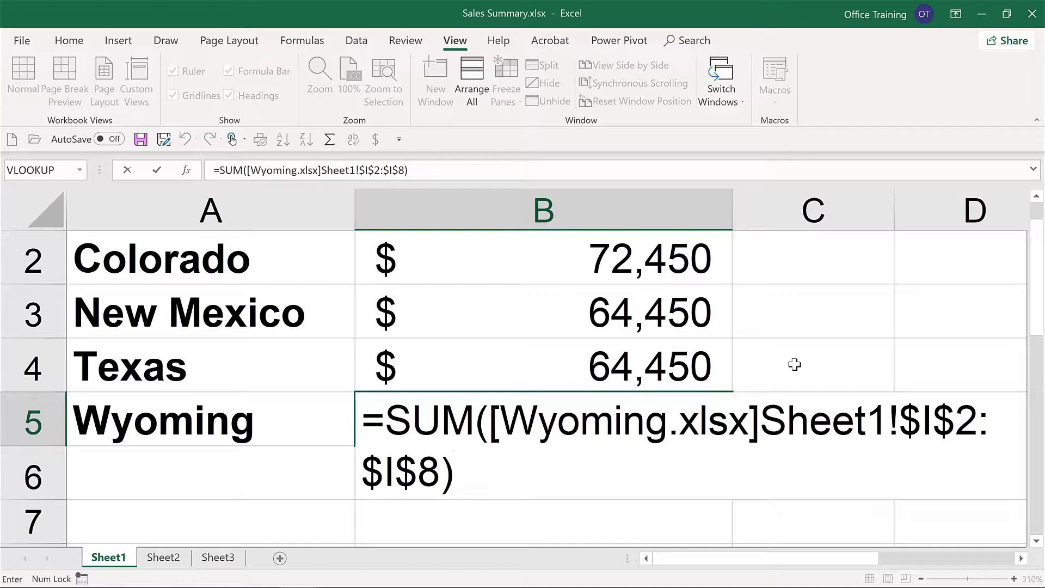
key("ctrl+Return")
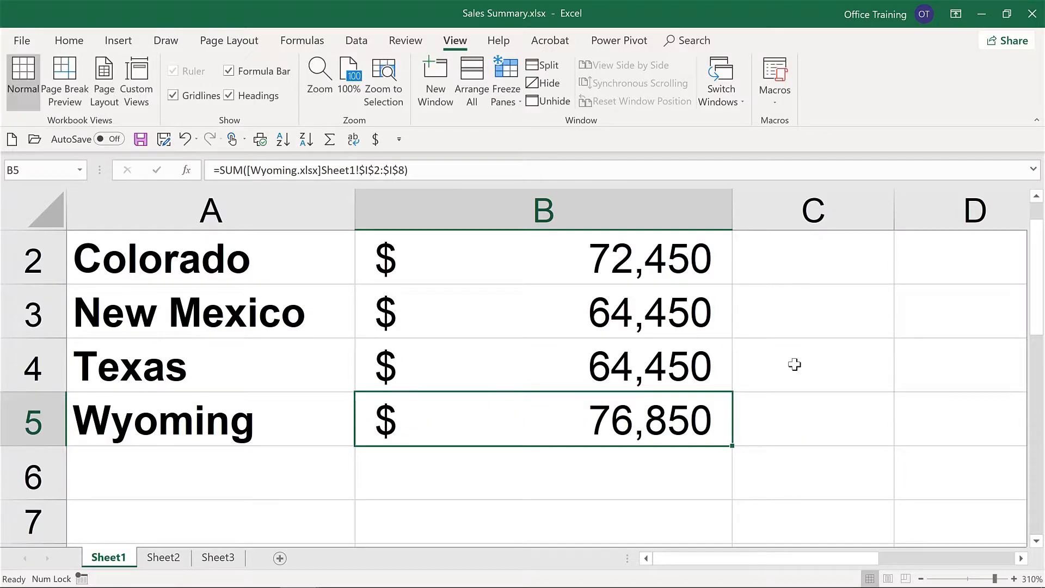
double_click(572, 261)
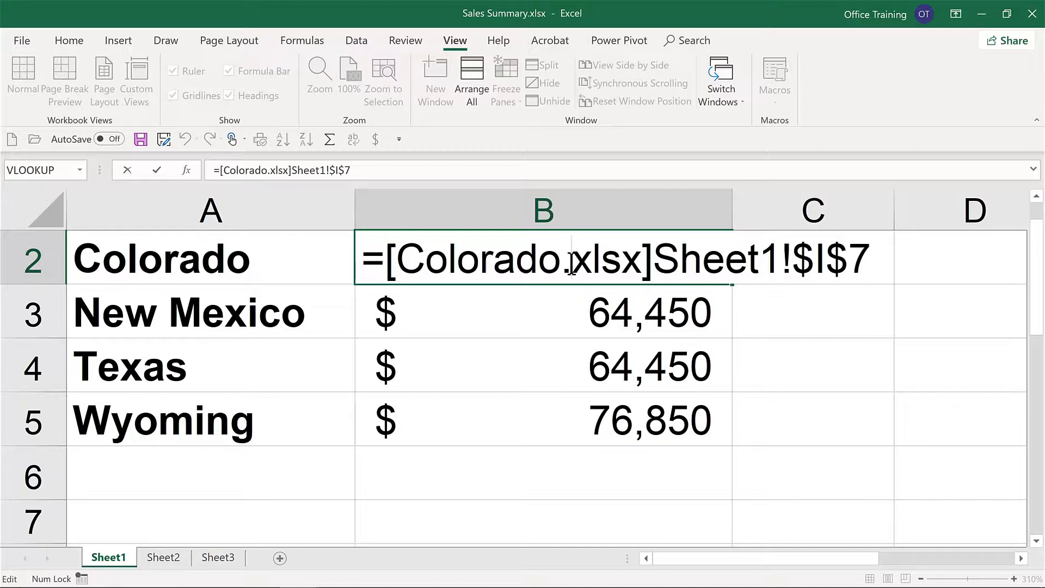
key("ctrl+Return")
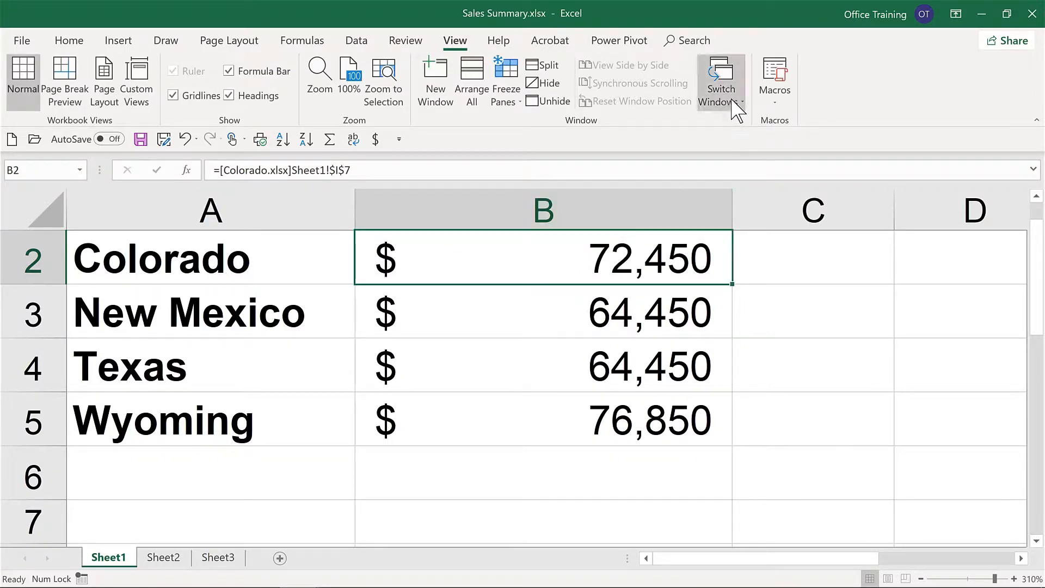
Step: Close Colorado.xlsx and inspect the file path in B2's external reference in Sales Summary.xlsx
left_click(733, 103)
left_click(740, 202)
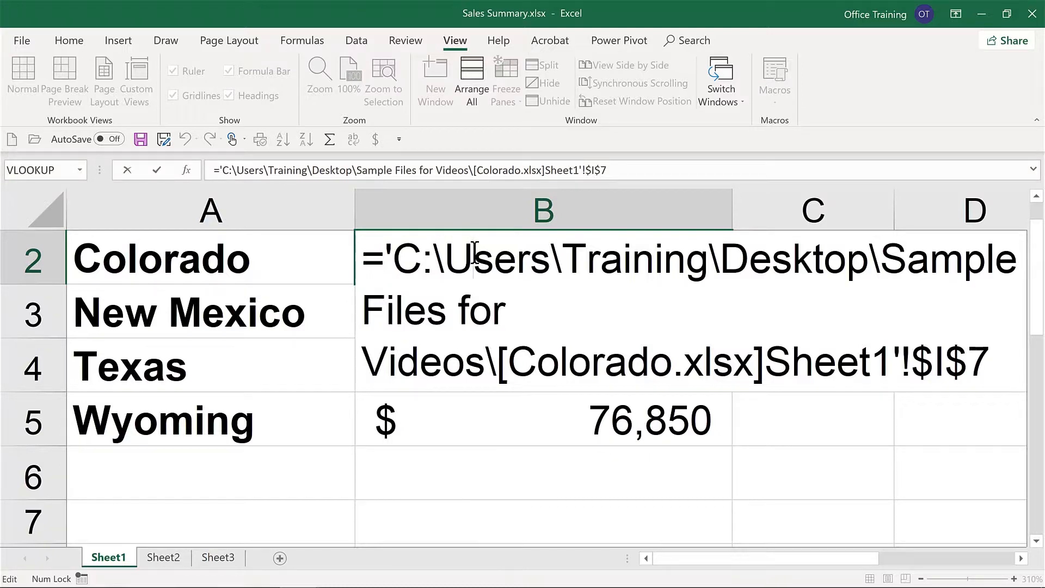
key("ctrl+Return")
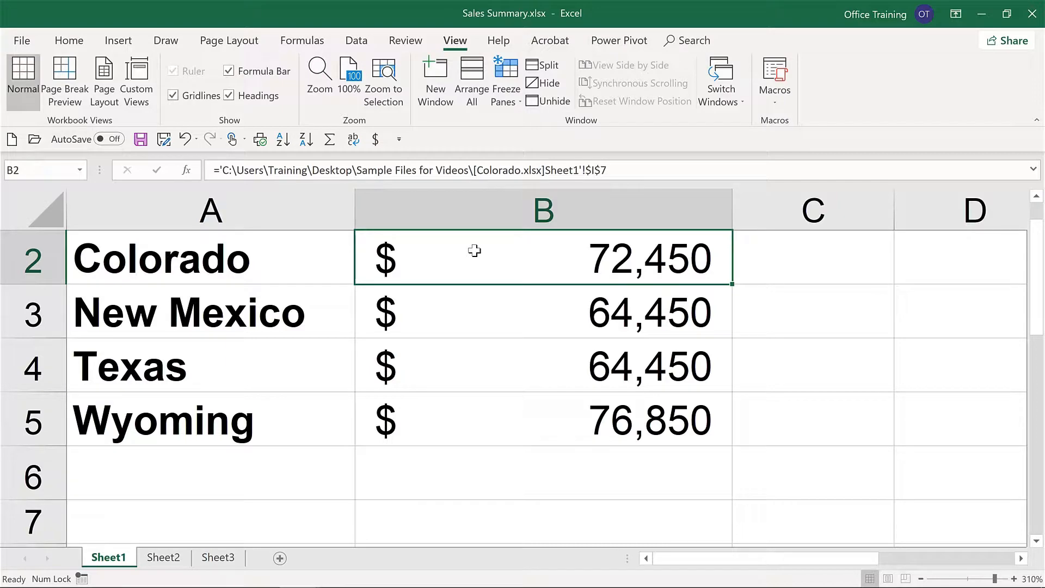
Step: Save the open workbook, reopen Sales Summary.xlsx from the recent files, and enable automatic updating of its links
key("ctrl+s")
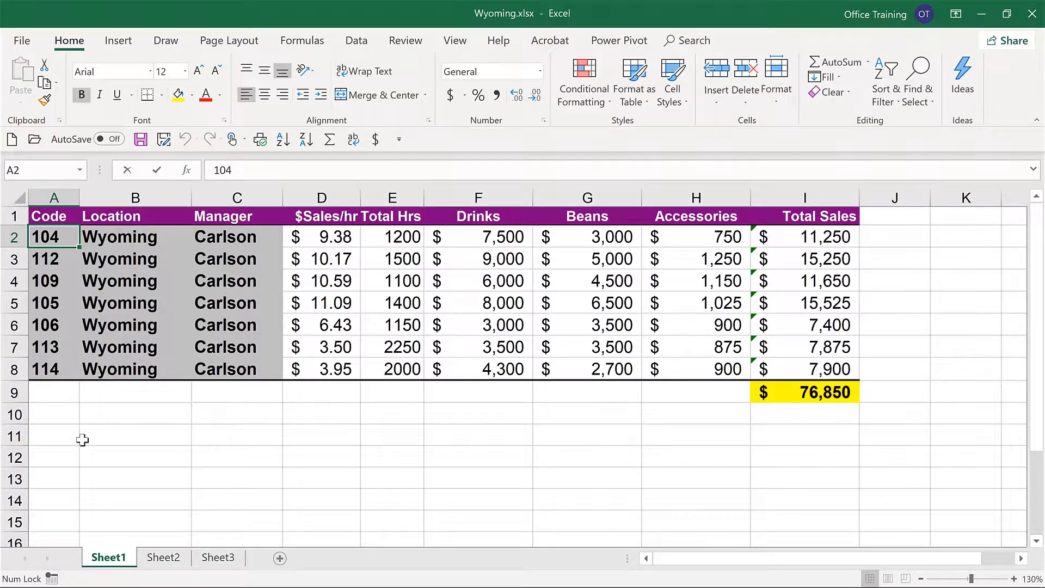
key("ctrl+o")
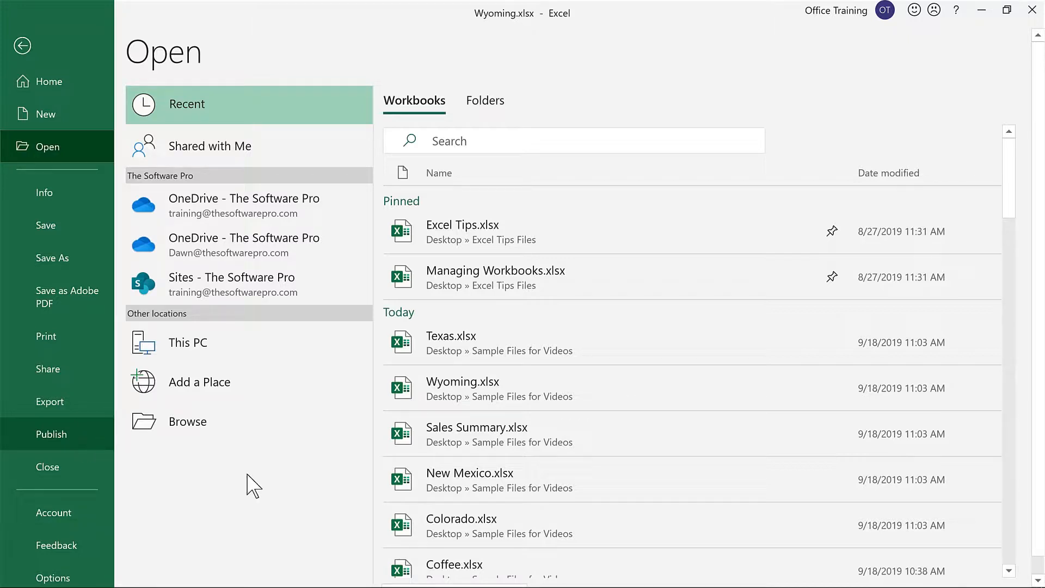
left_click(474, 435)
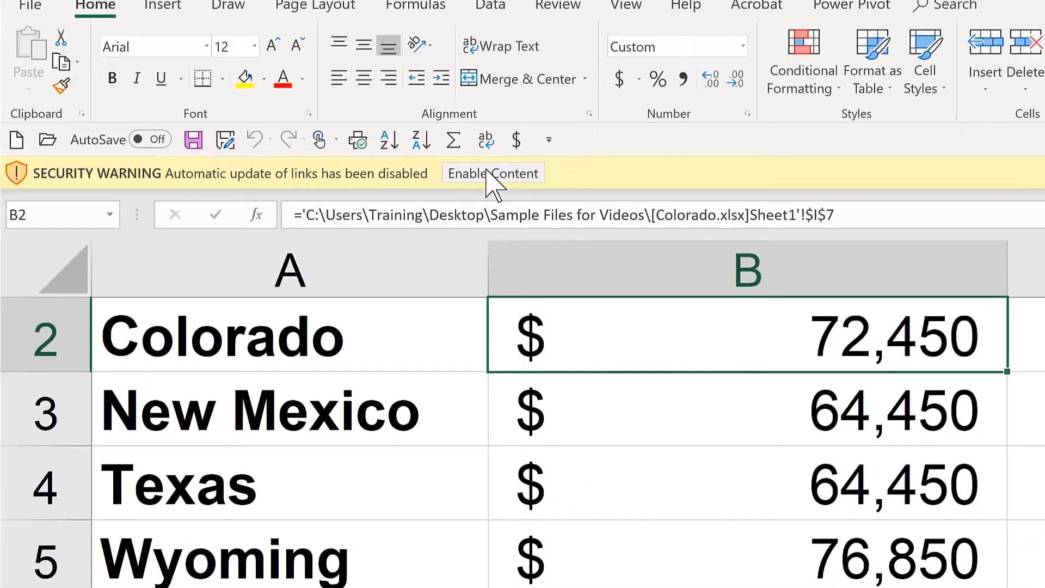
left_click(710, 188)
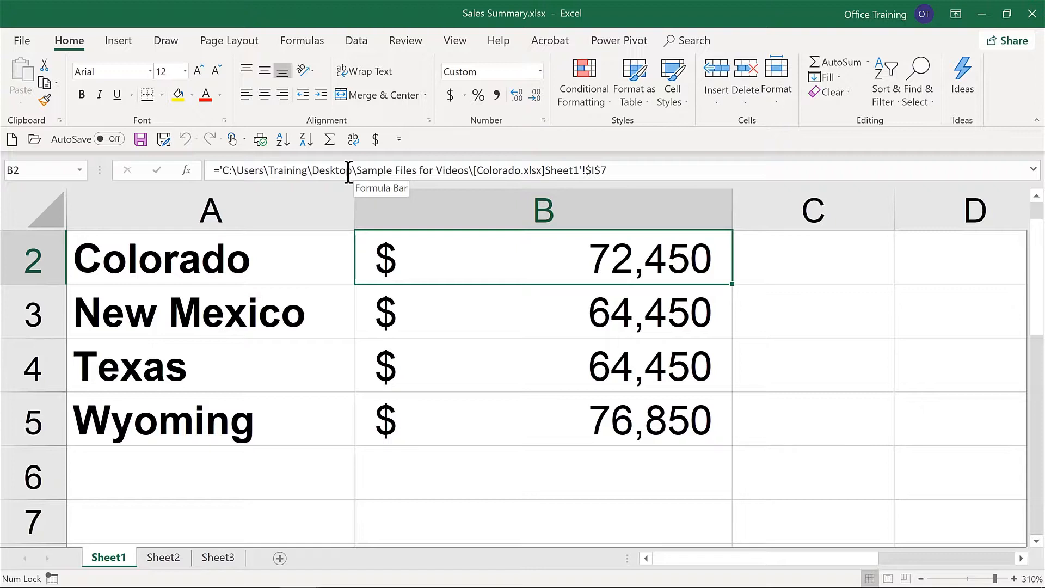
Step: Switch to Wyoming.xlsx and save it under the new name Wyoming 2020.xlsx
left_click(452, 42)
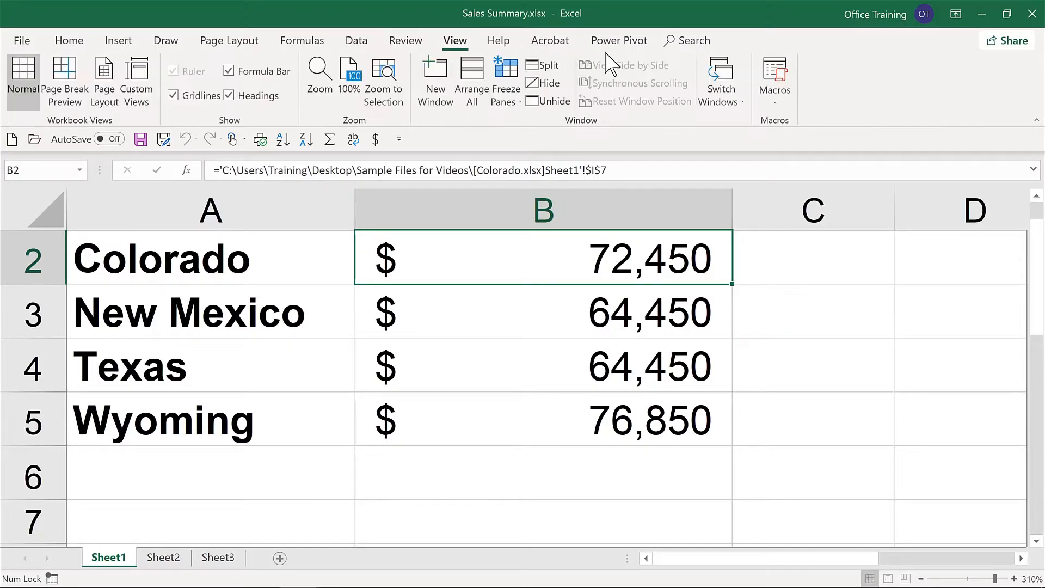
left_click(722, 104)
left_click(754, 161)
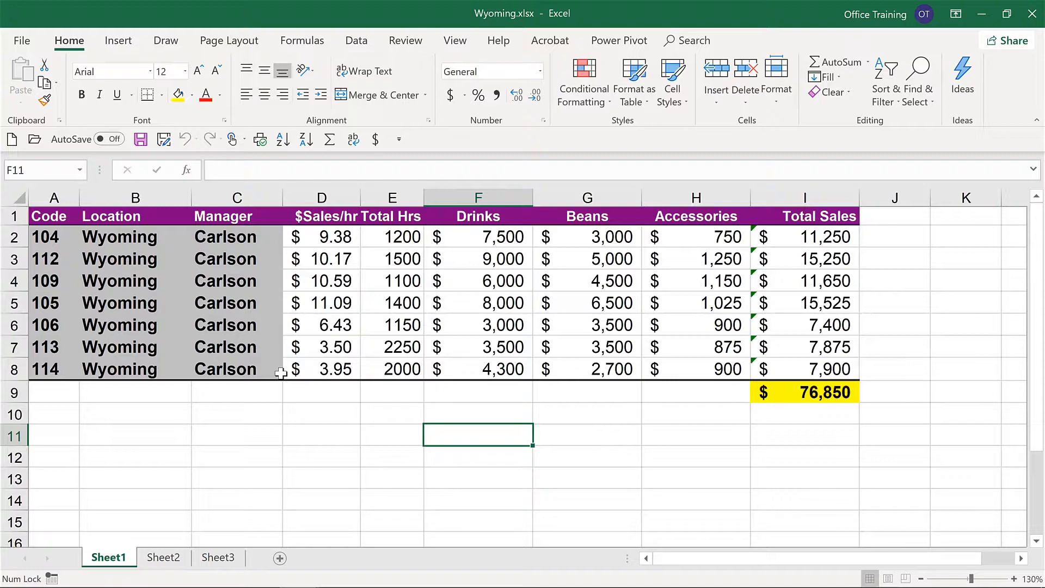
left_click(165, 140)
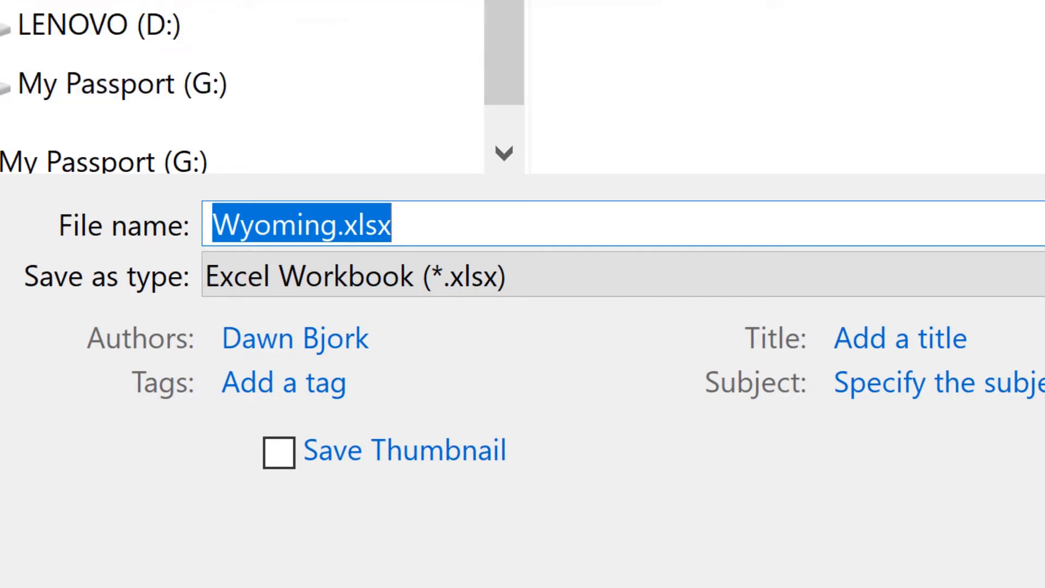
key("End")
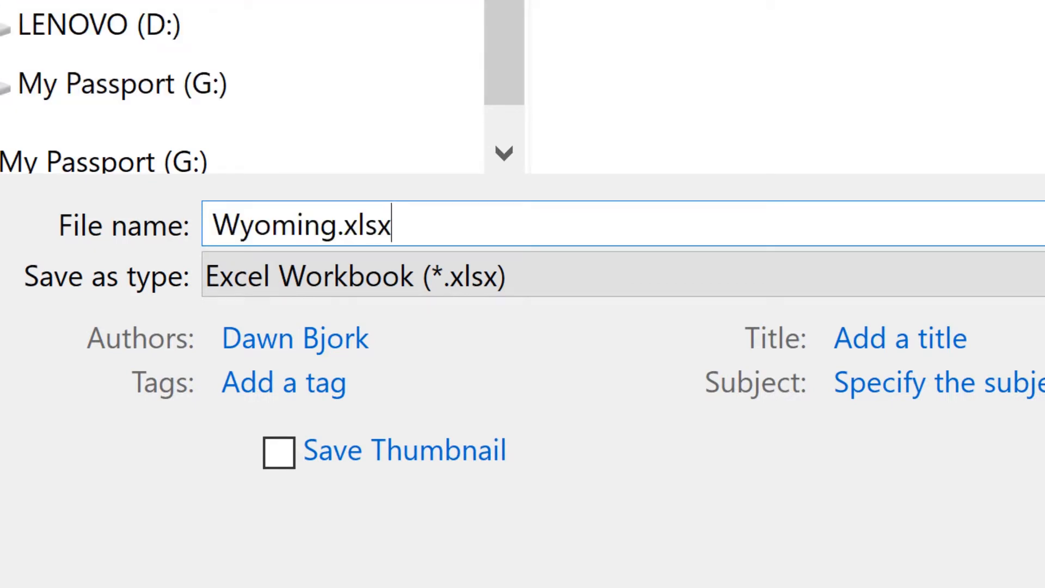
key("Left")
key("Left")
key("Left")
key("Left")
key("Left")
type("2020")
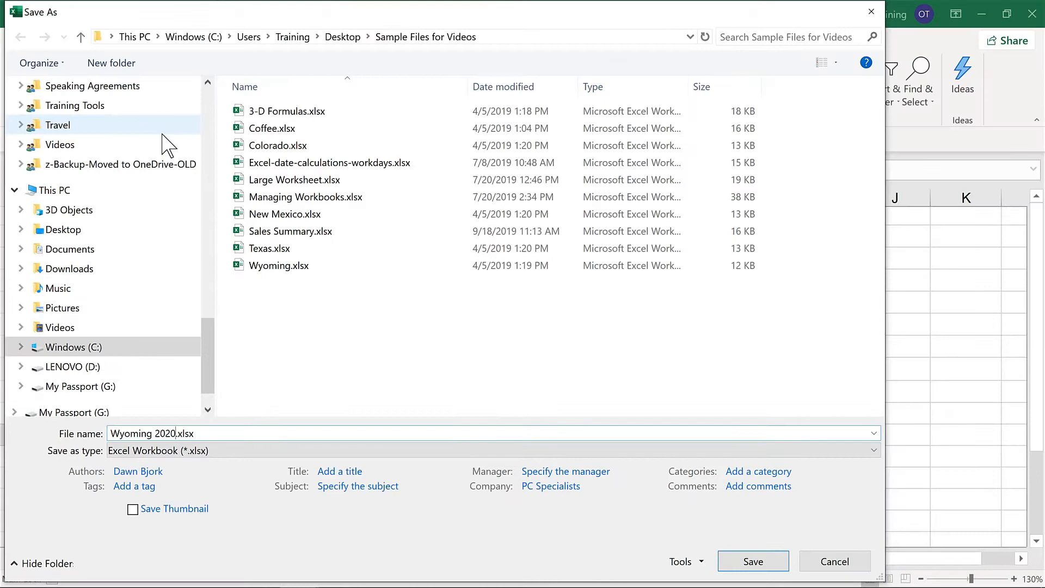
key("Escape")
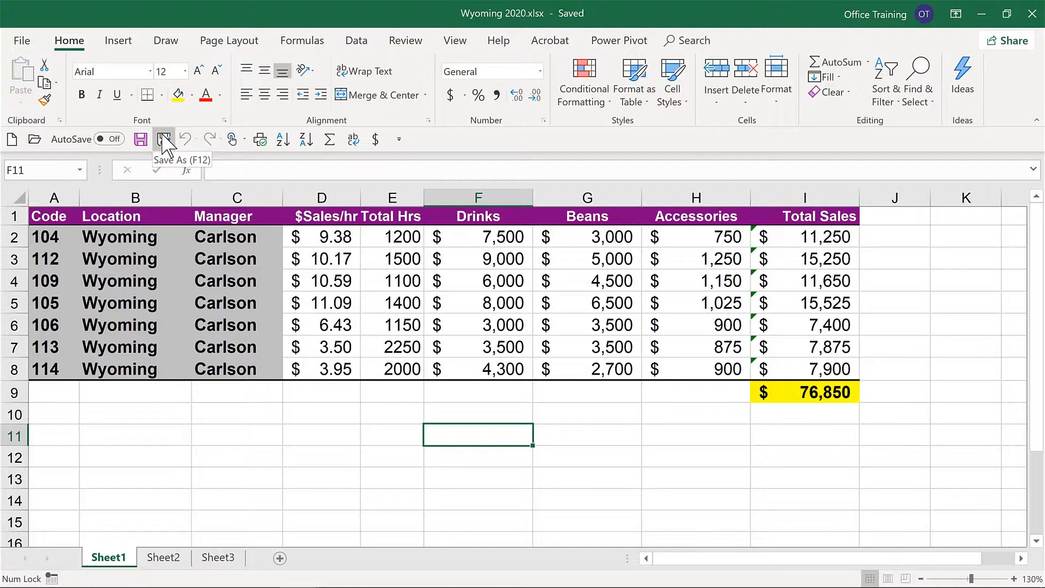
Step: Save Sales Summary.xlsx to store the link to the renamed Wyoming workbook
left_click(162, 138)
left_click(140, 140)
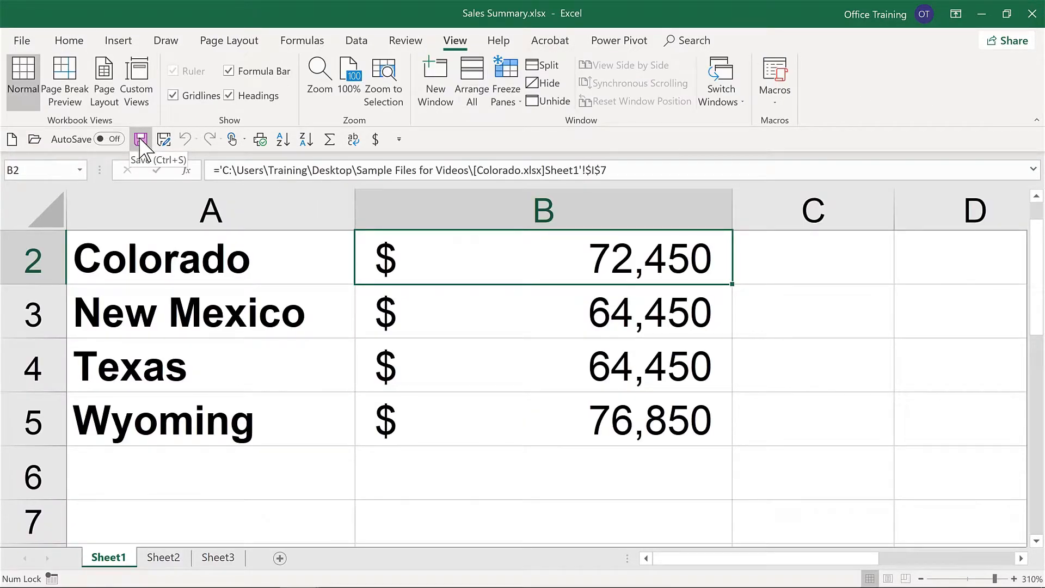
left_click(140, 140)
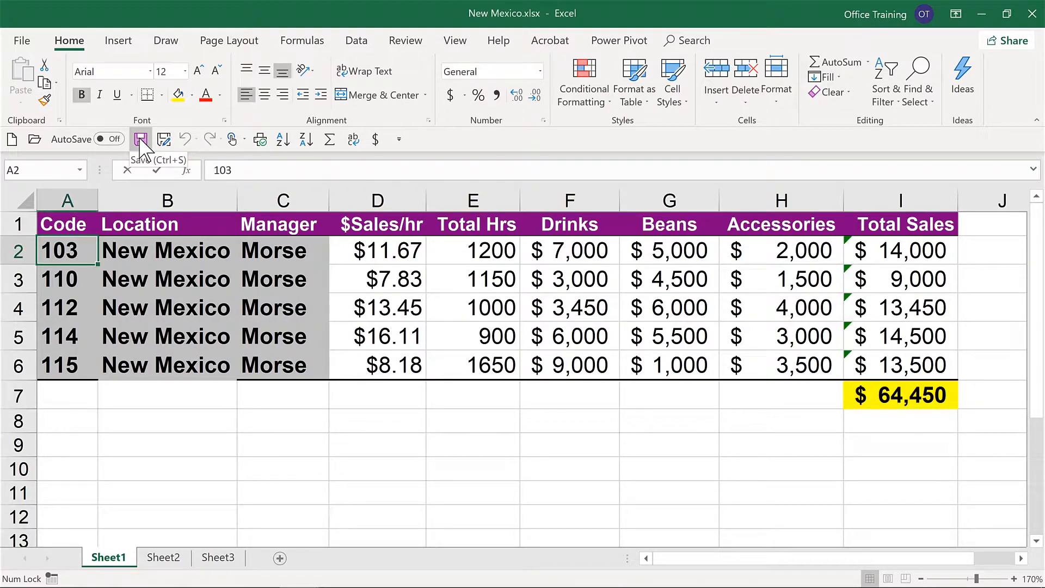
Step: Set the Accessories amount in H2 of New Mexico.xlsx to 100000 and autofit the Total Sales column
left_click(781, 251)
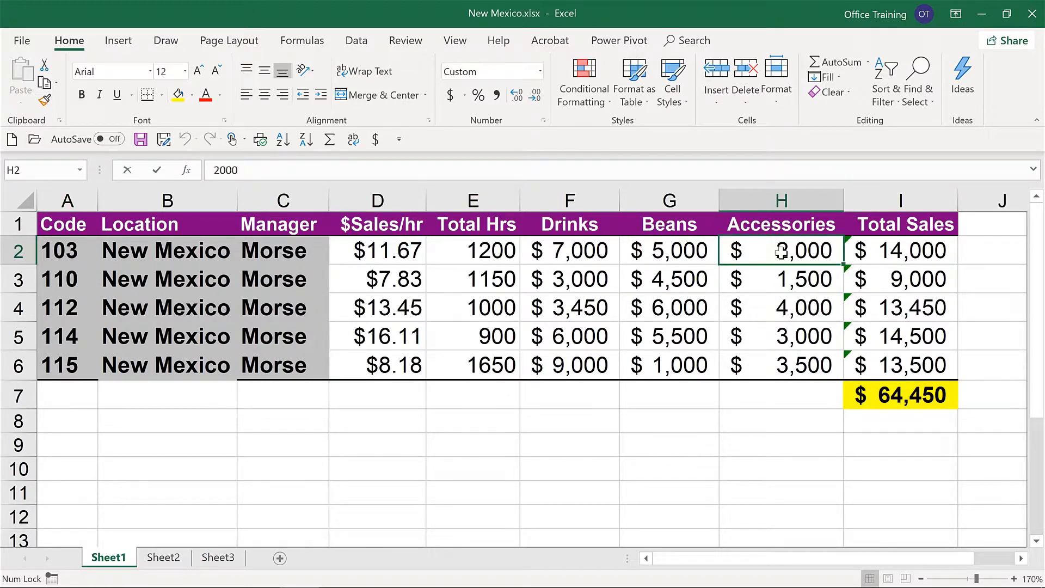
type("1000")
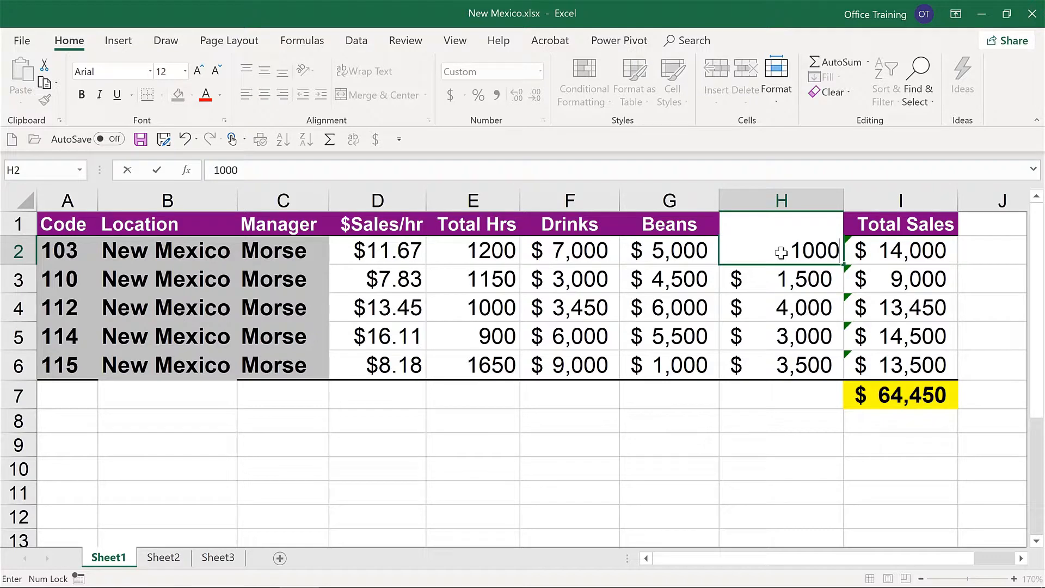
type("00")
key("ctrl+Return")
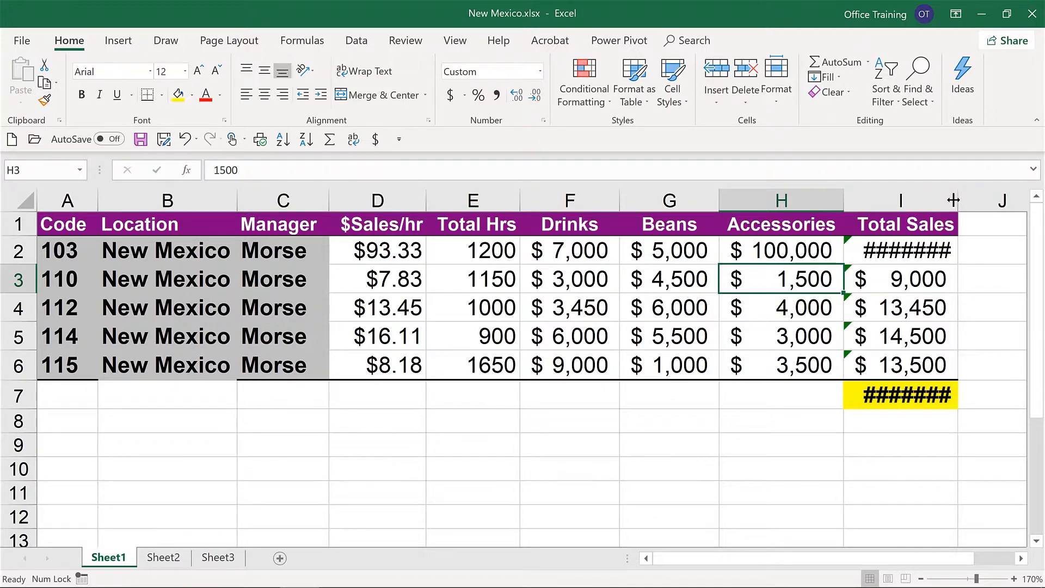
double_click(952, 200)
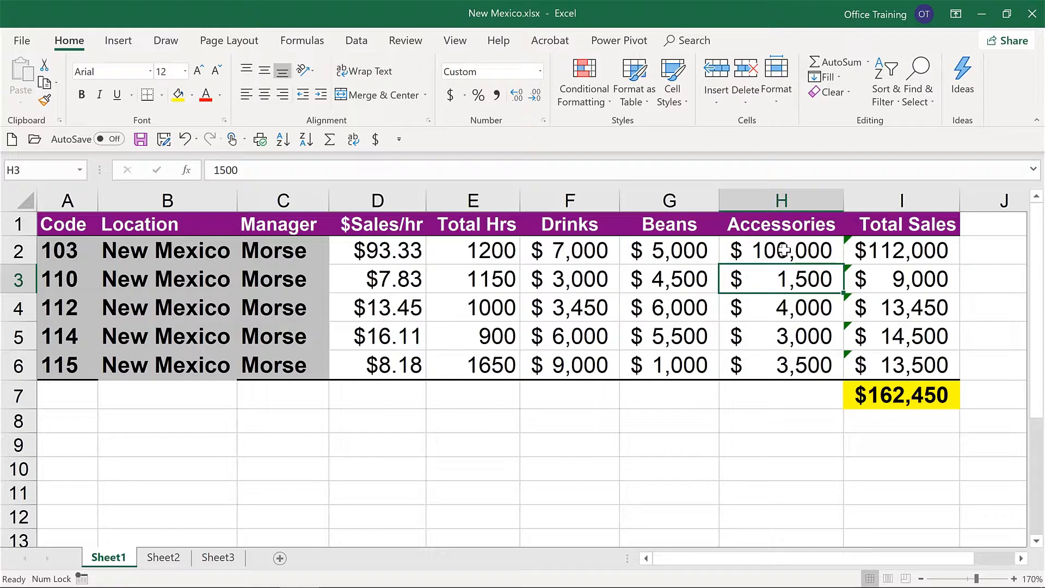
Step: Save New Mexico.xlsx and update the external links in Sales Summary.xlsx, dismissing the file selection for Colorado.xlsx
key("ctrl+s")
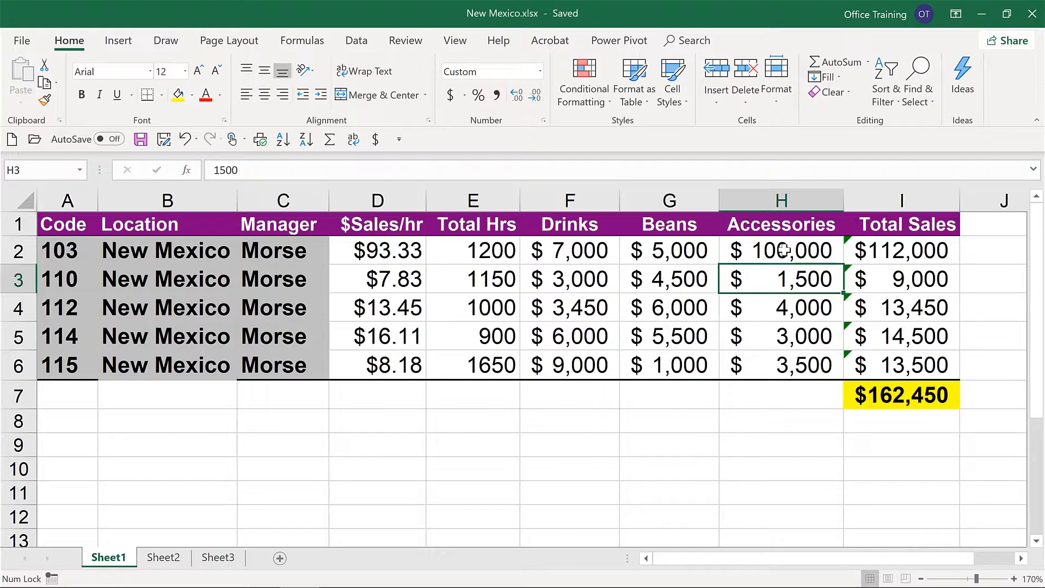
key("alt+Tab")
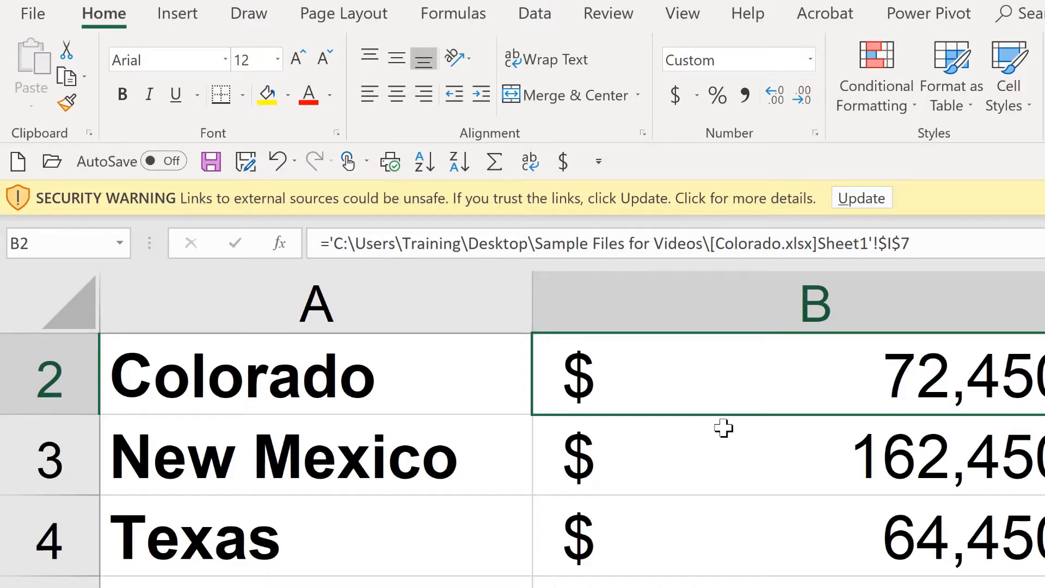
left_click(858, 200)
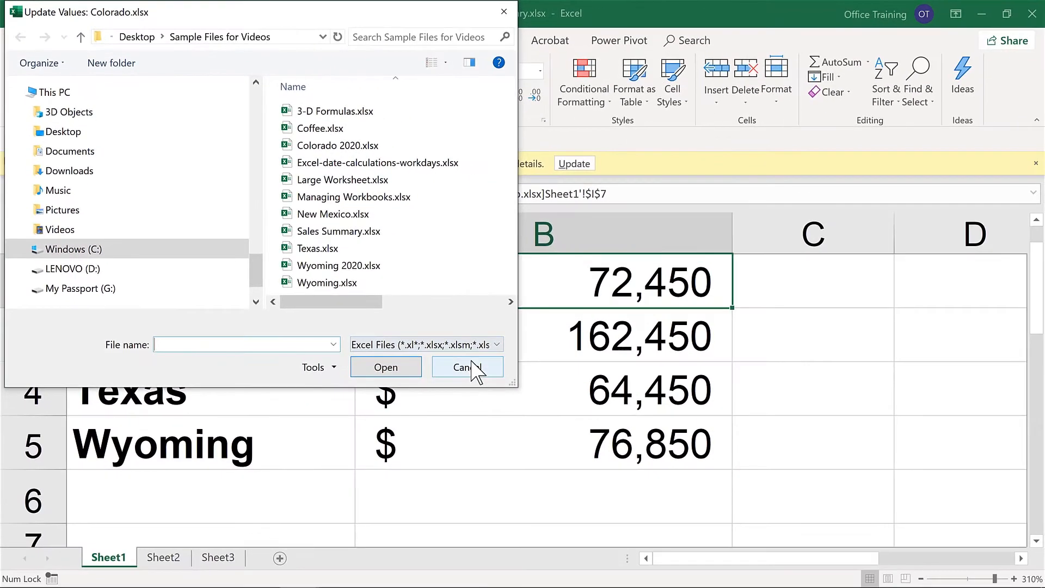
left_click(713, 546)
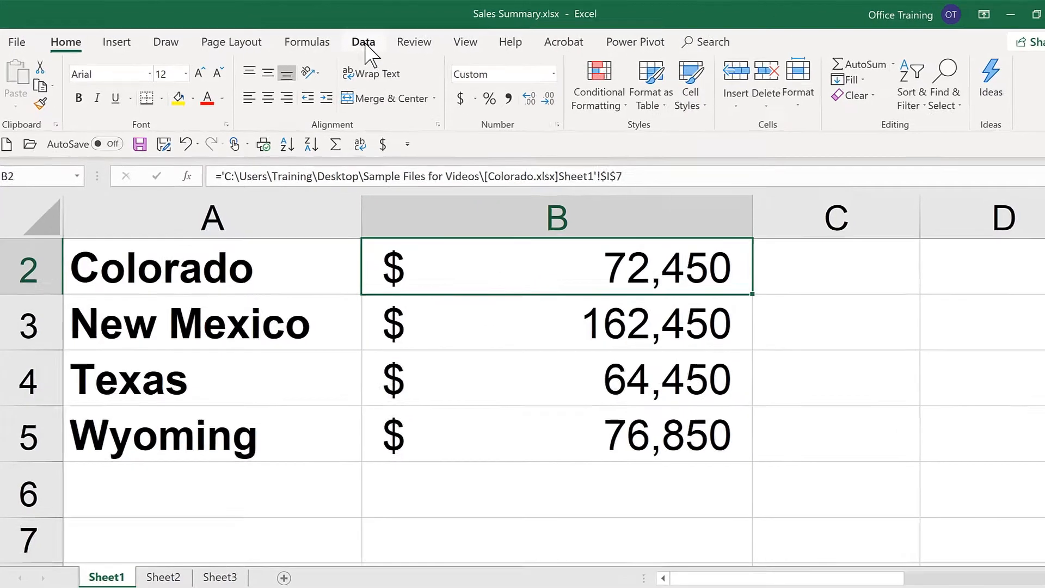
Step: Update the values of all four external links in Sales Summary.xlsx, picking Colorado 2020.xlsx in place of the missing Colorado.xlsx
left_click(365, 44)
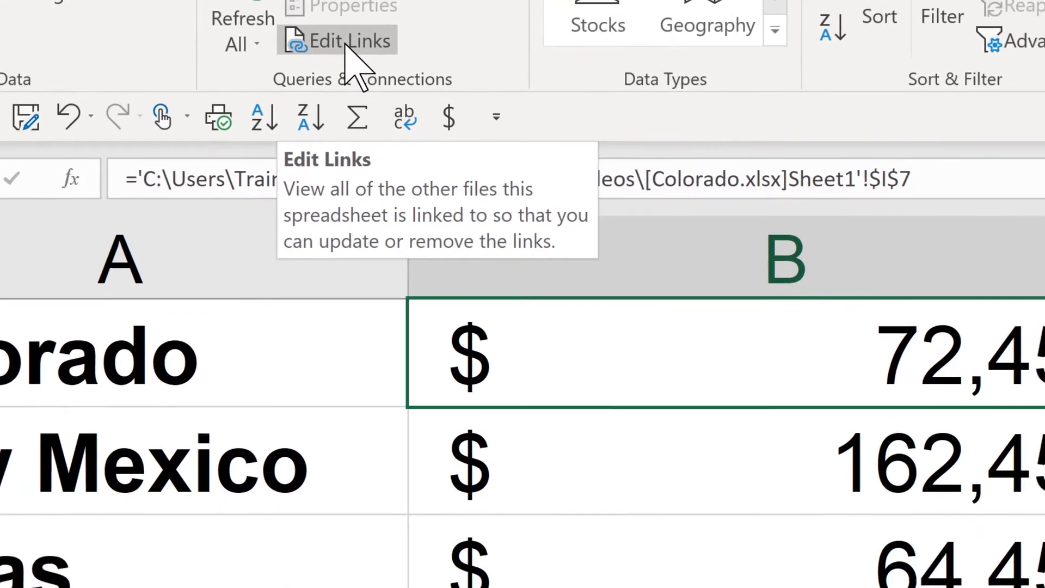
left_click(484, 204)
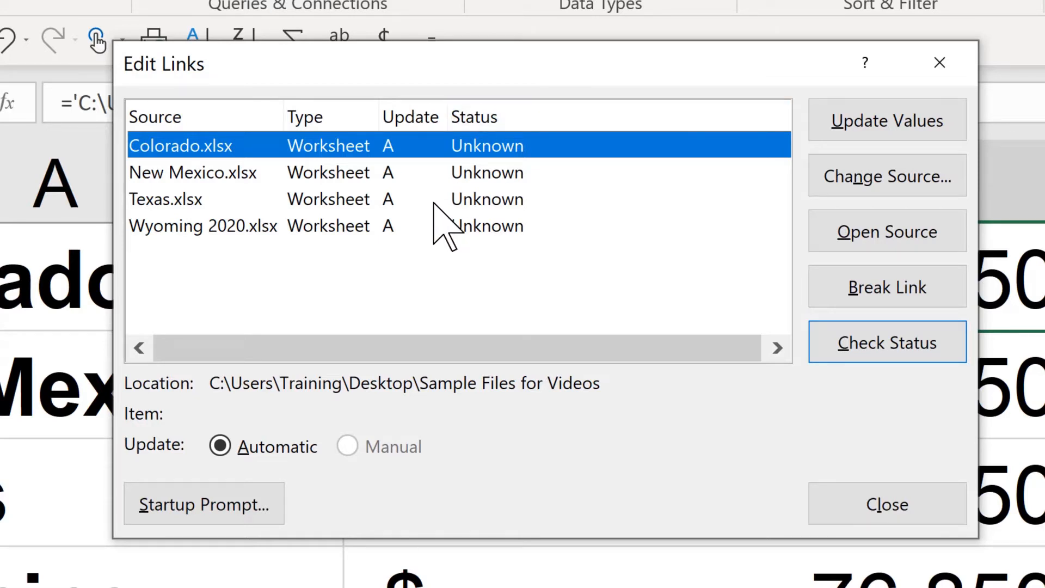
left_click(374, 231, "shift")
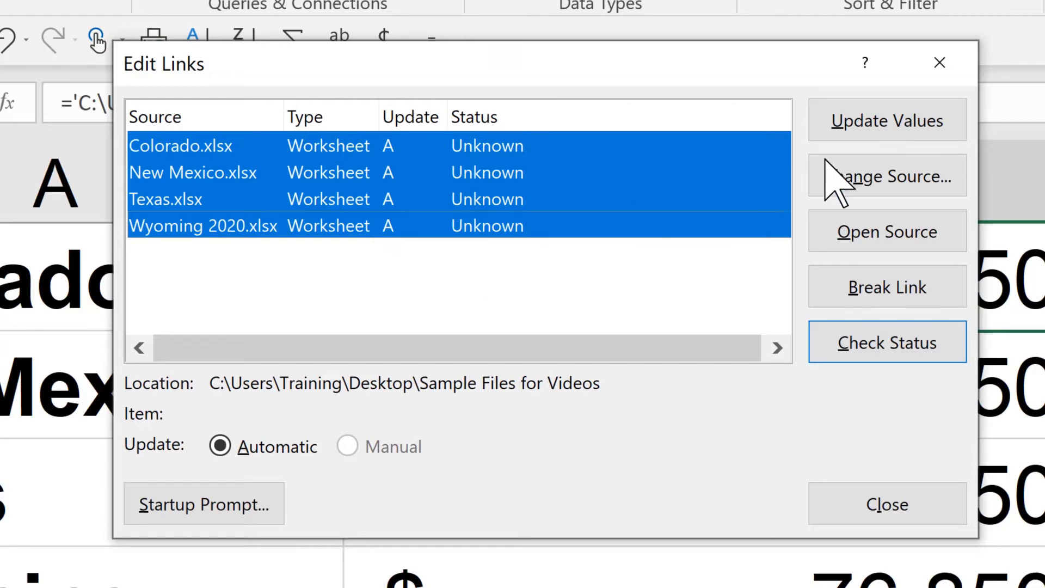
left_click(918, 134)
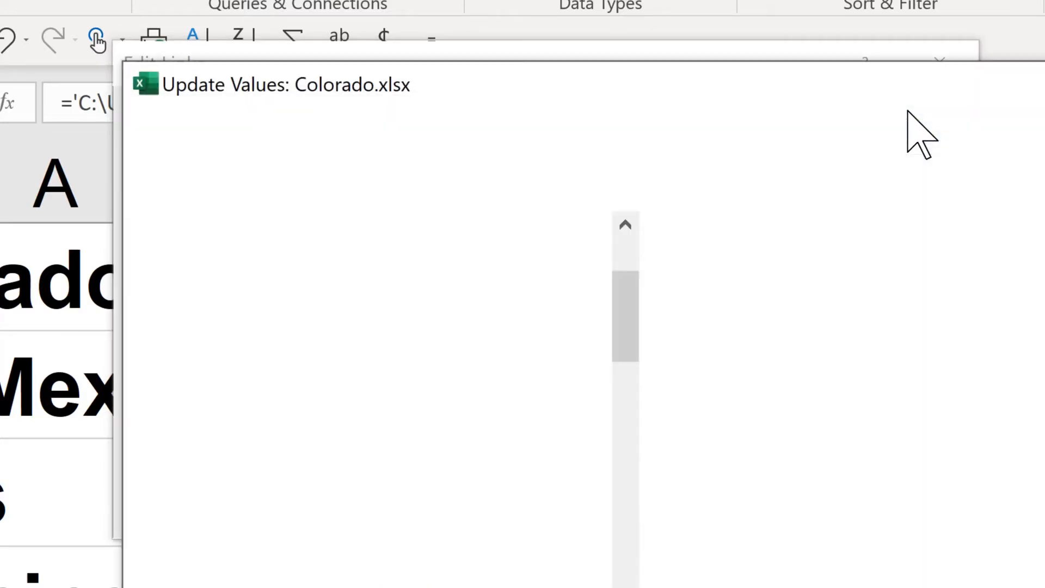
left_click_drag(705, 83, 818, 79)
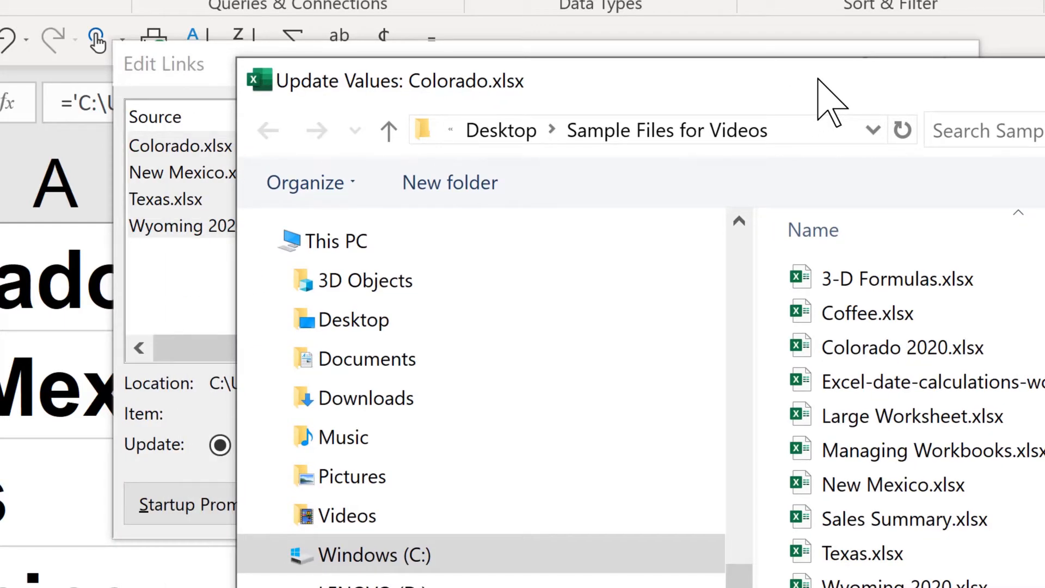
left_click(900, 351)
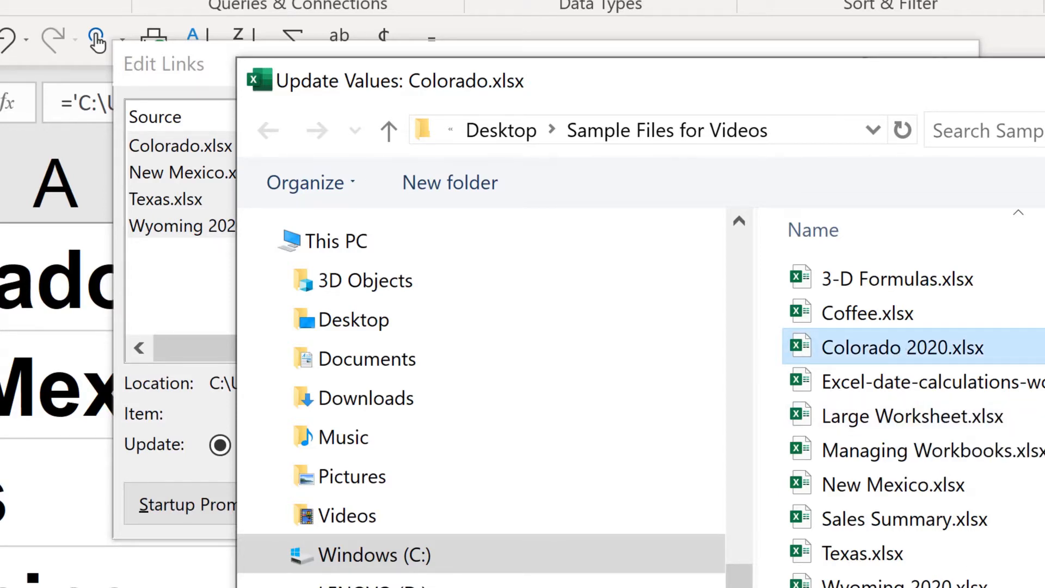
key("Return")
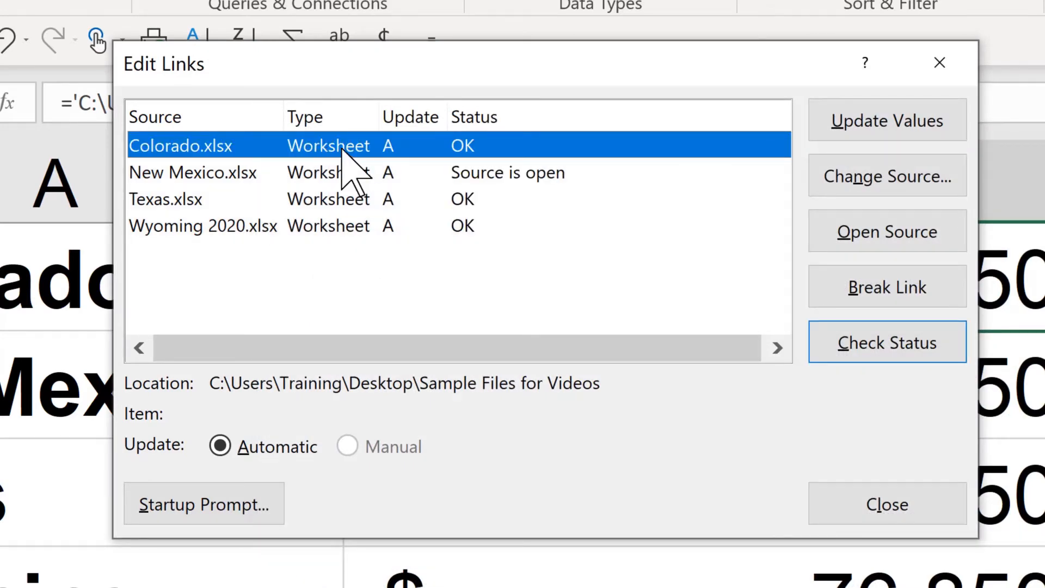
Step: Change the source of the Colorado.xlsx link to Colorado 2020.xlsx and close the link settings
left_click(870, 173)
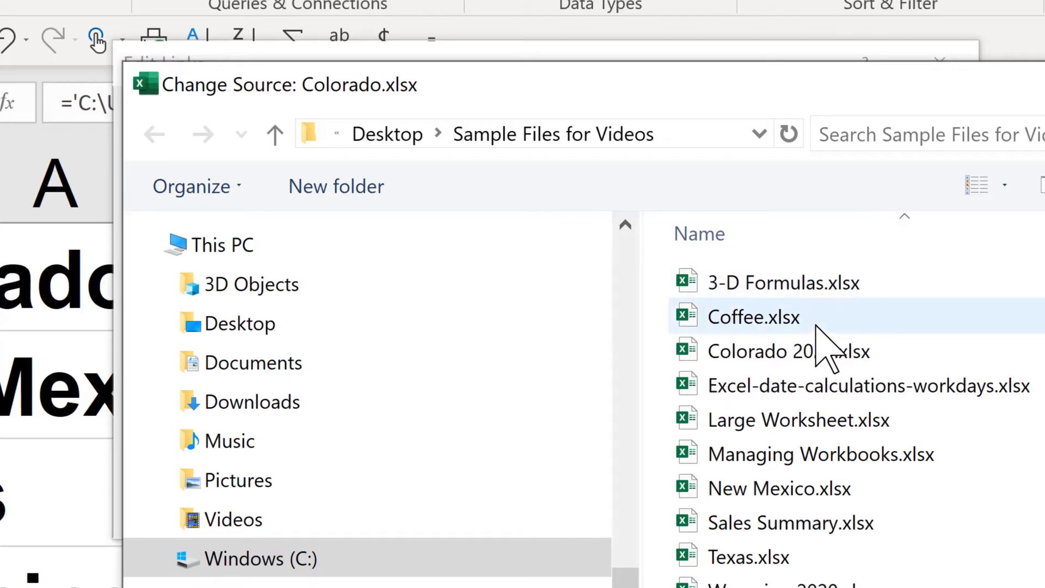
double_click(819, 353)
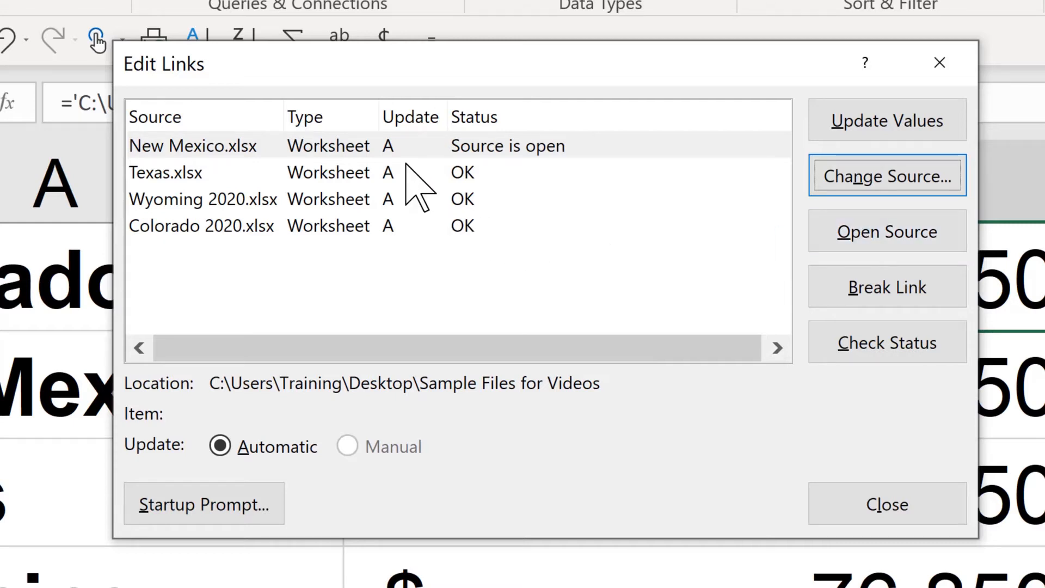
left_click(358, 171)
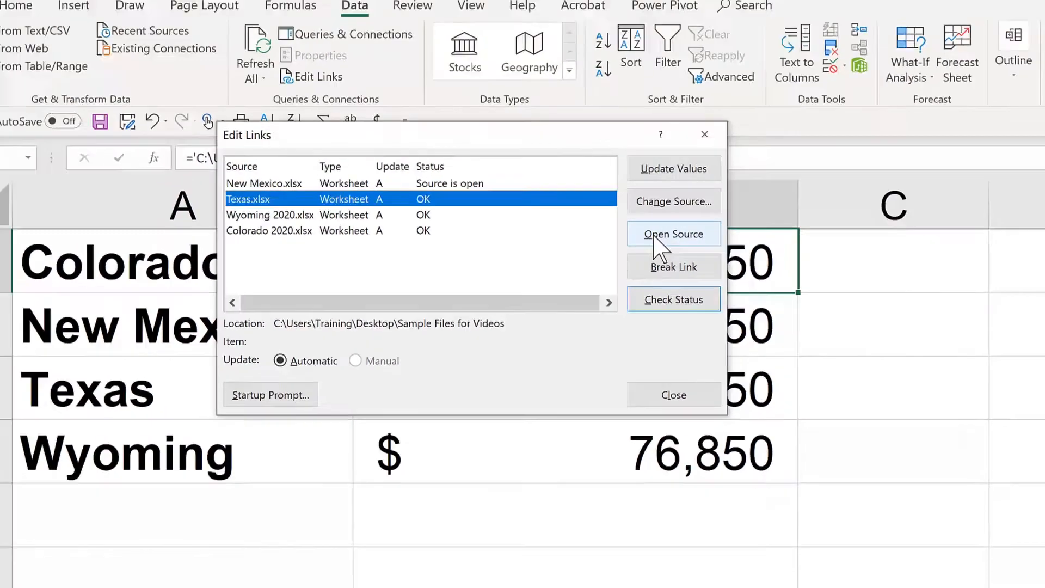
left_click(655, 237)
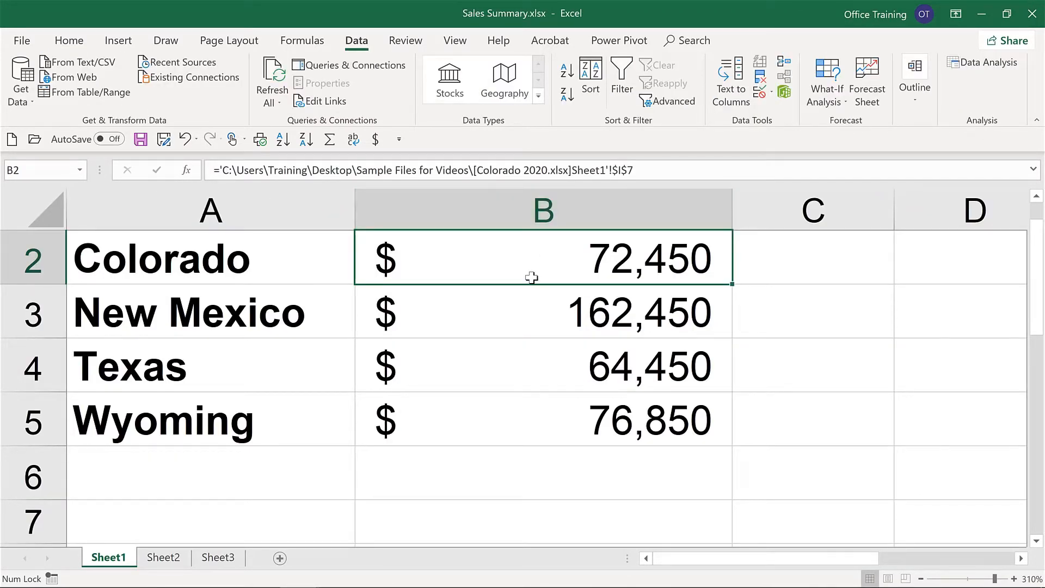
Step: Change the source of the Wyoming 2020.xlsx link to Wyoming.xlsx and close the link settings
left_click(322, 102)
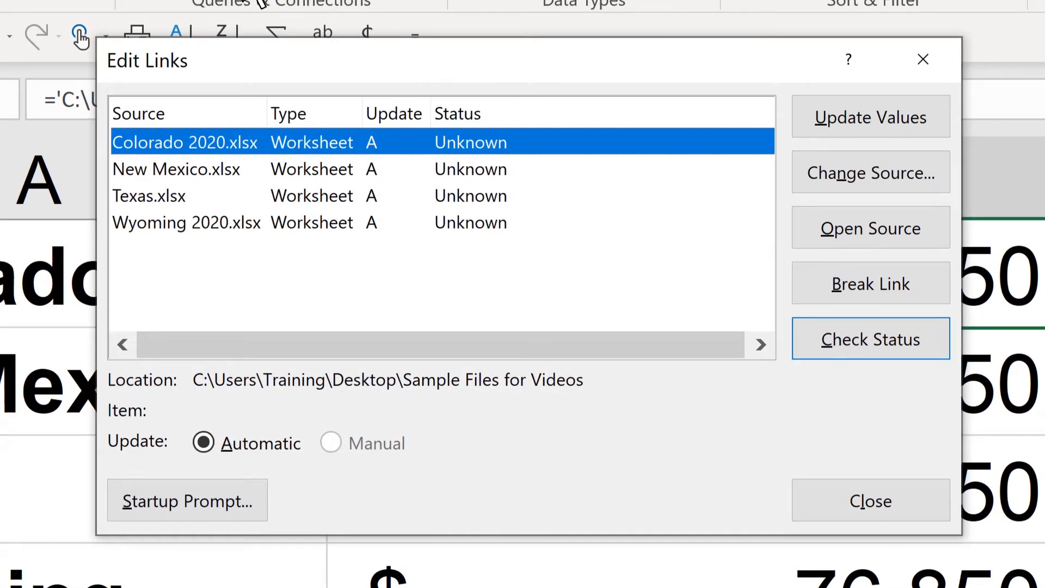
left_click(222, 223)
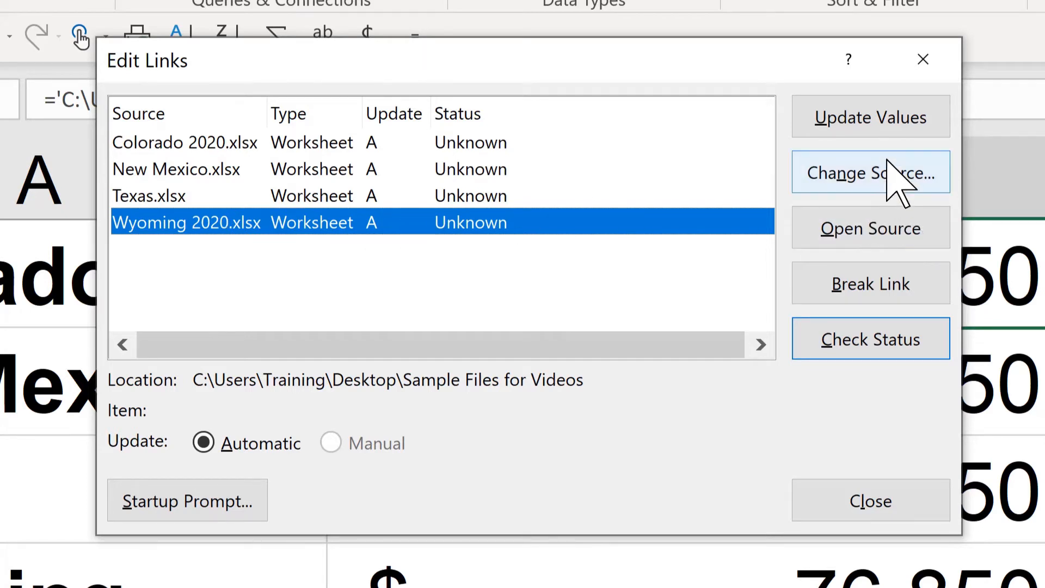
left_click(876, 180)
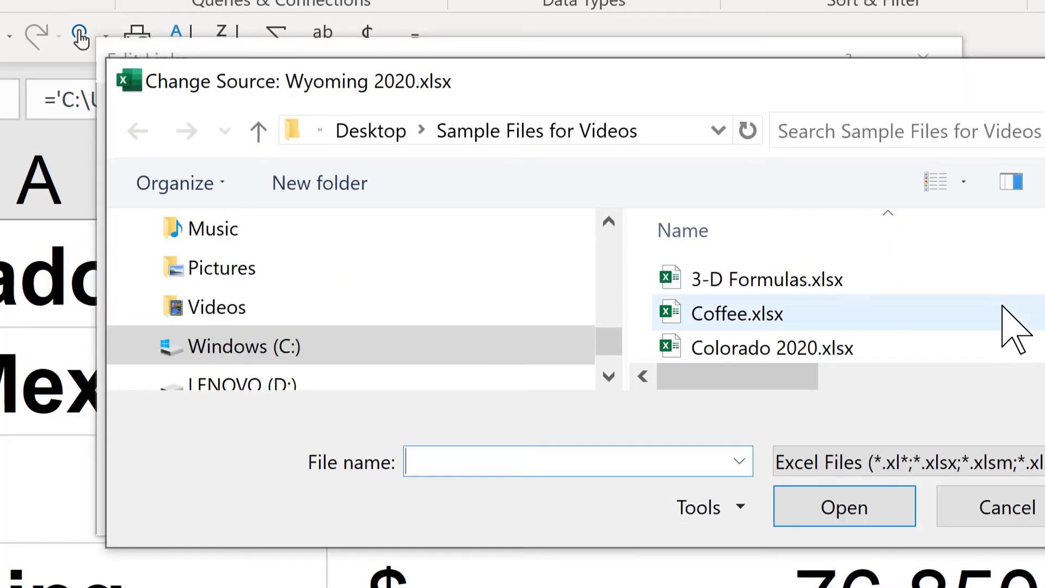
scroll(850, 313, "down", 1)
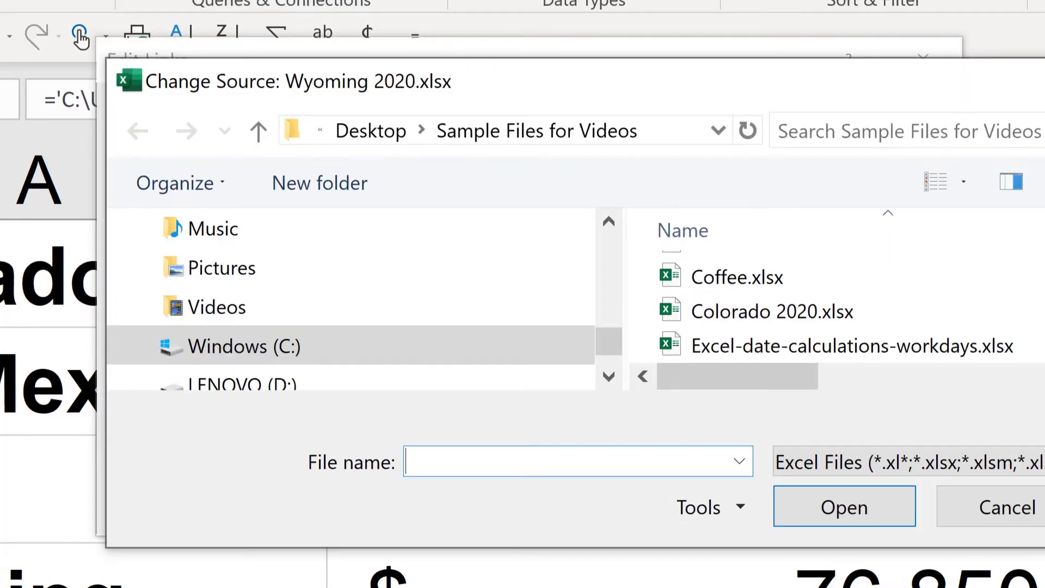
scroll(849, 313, "down", 7)
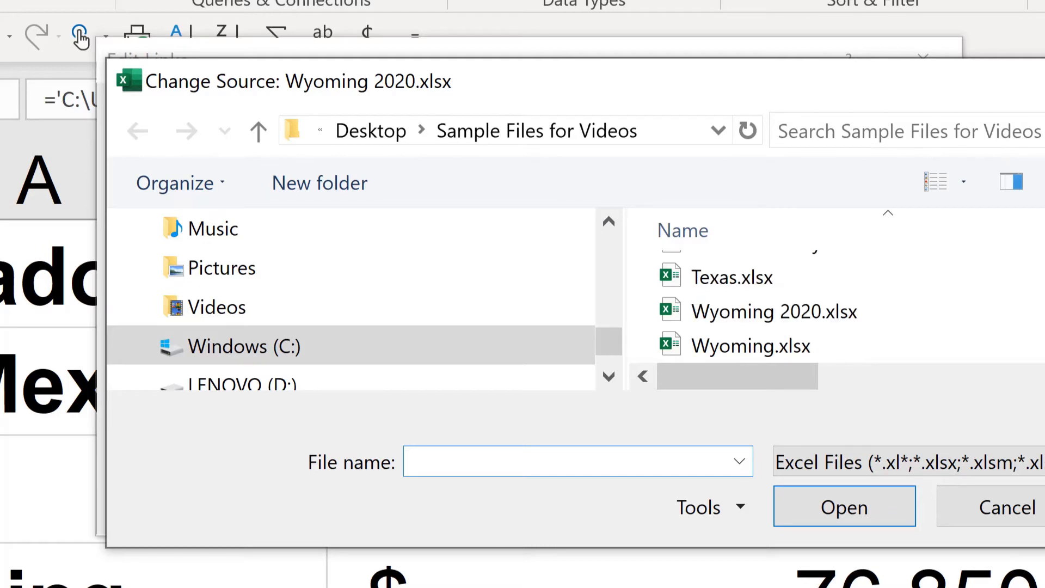
left_click(735, 351)
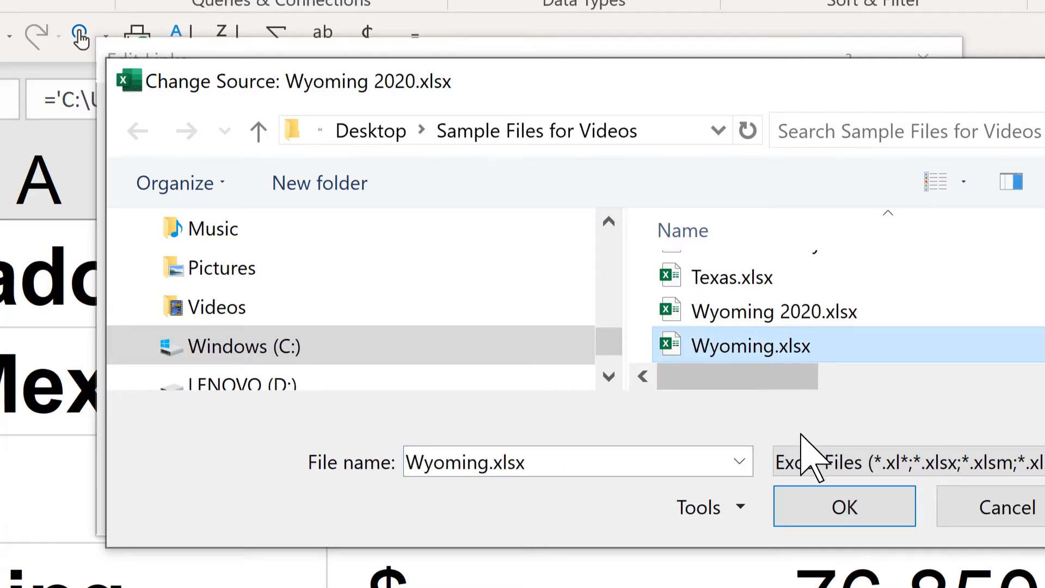
left_click(832, 497)
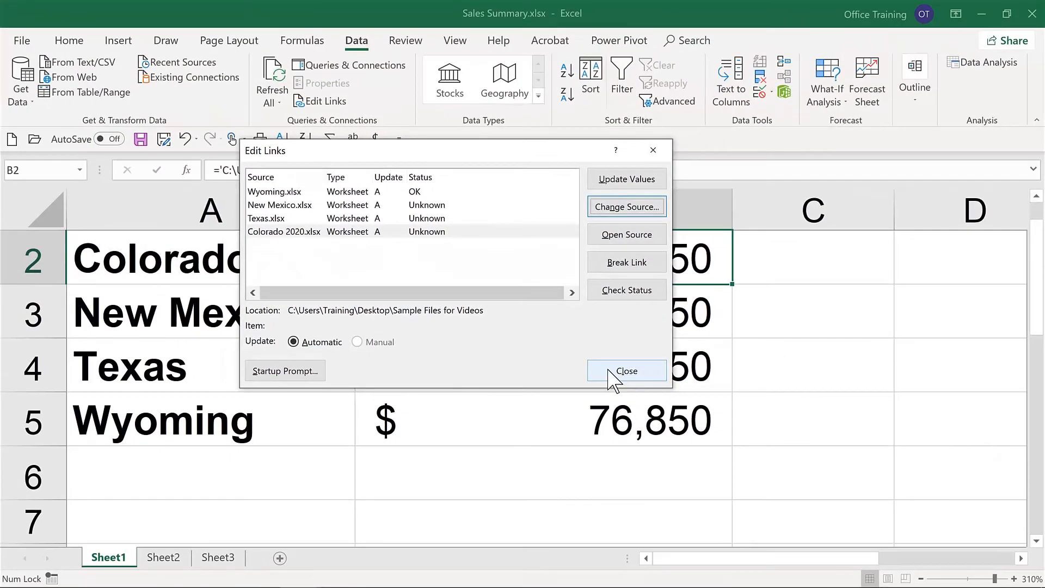
left_click(838, 498)
Step: Save Sales Summary.xlsx, and save a copy of it under the name Sales Summary-Final.xlsx
left_click(544, 299)
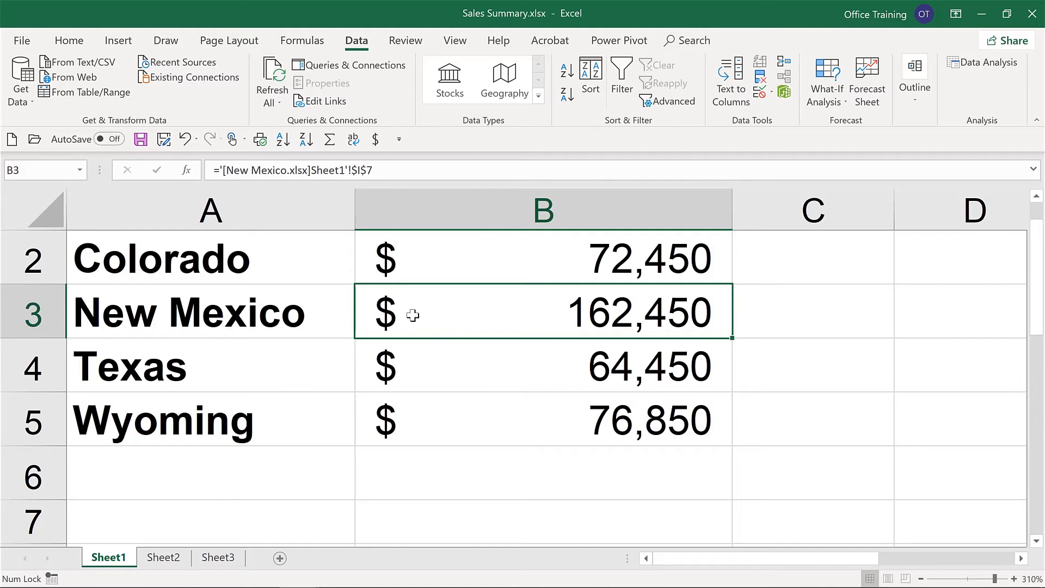
key("ctrl+s")
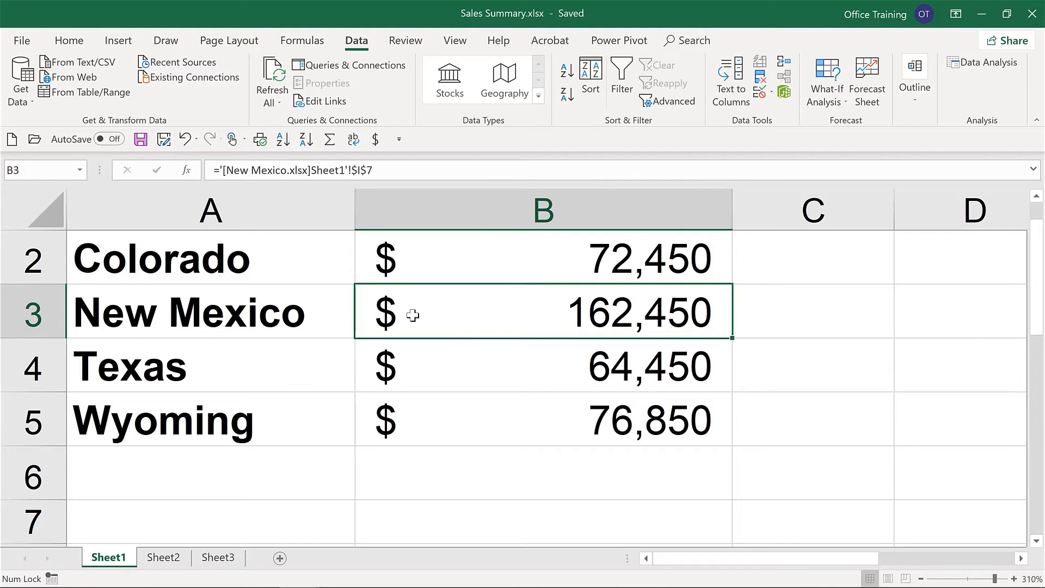
key("F12")
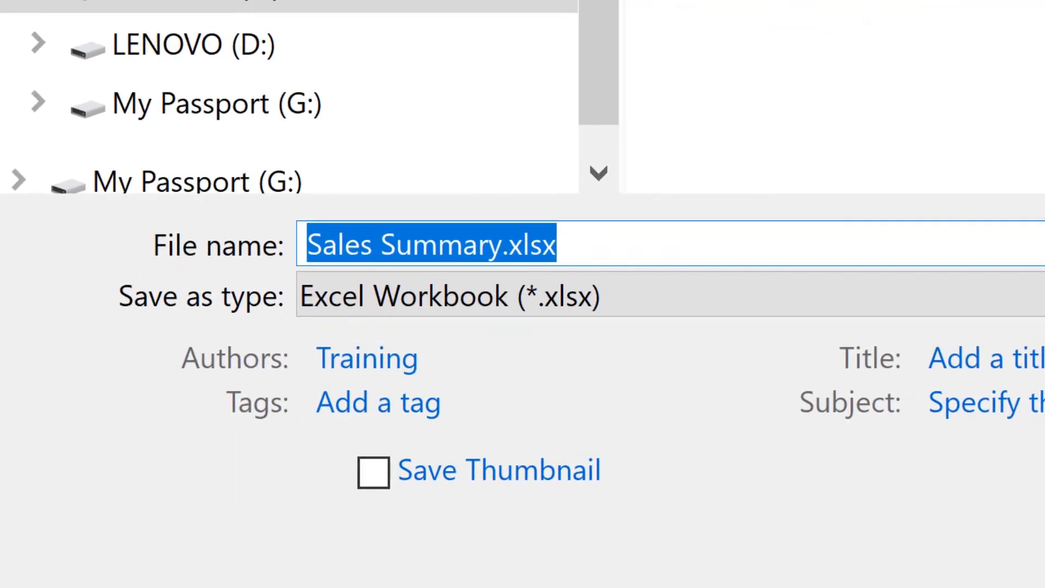
key("Right")
key("Left")
key("Left")
key("Left")
key("Left")
key("Left")
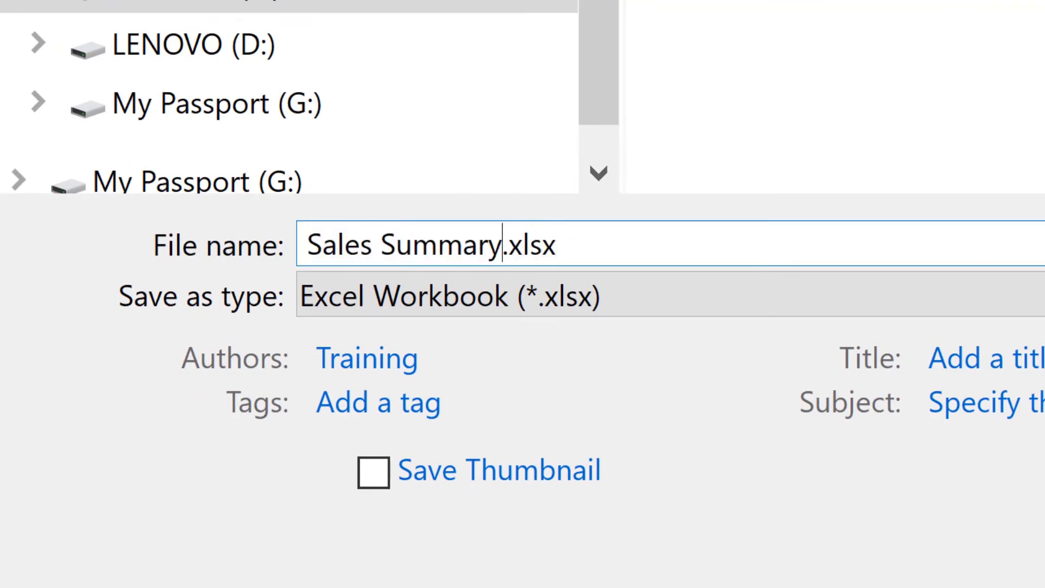
type("-Final")
key("ctrl+a")
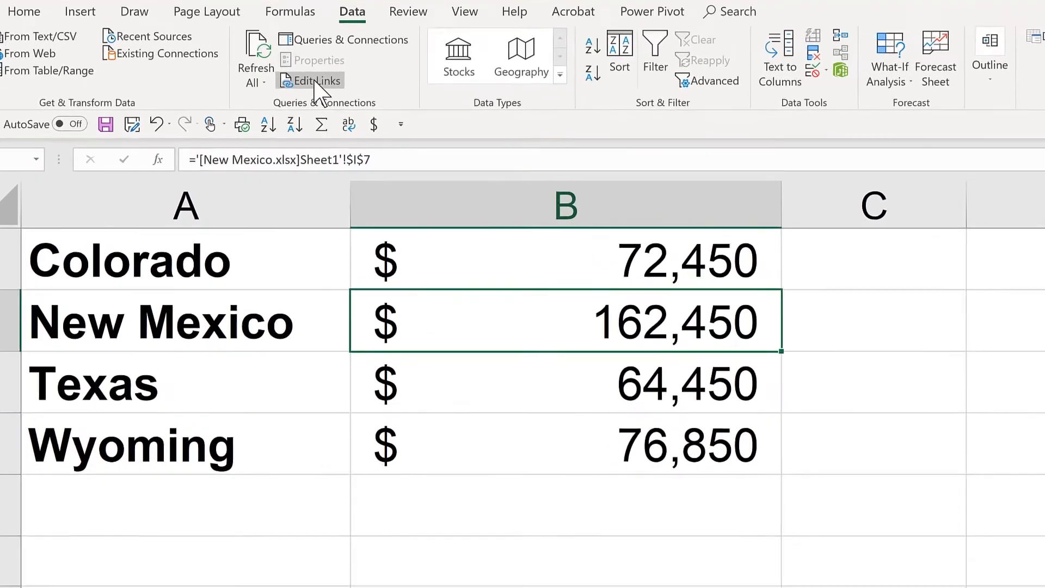
Step: Break the links to Colorado 2020.xlsx, New Mexico.xlsx, Texas.xlsx and Wyoming.xlsx, and save Sales Summary-Final.xlsx
left_click(315, 81)
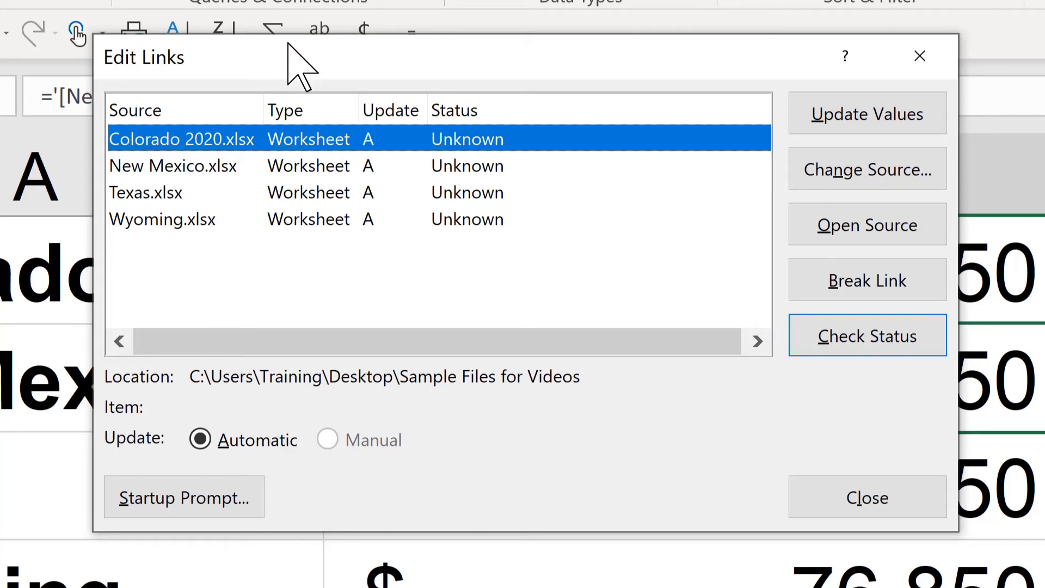
left_click(194, 227, "shift")
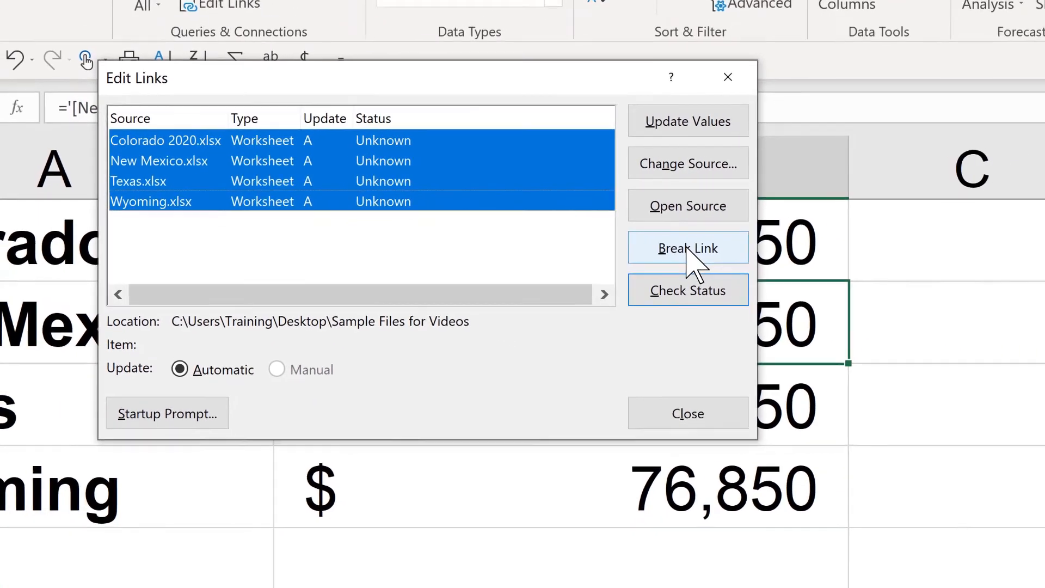
left_click(687, 248)
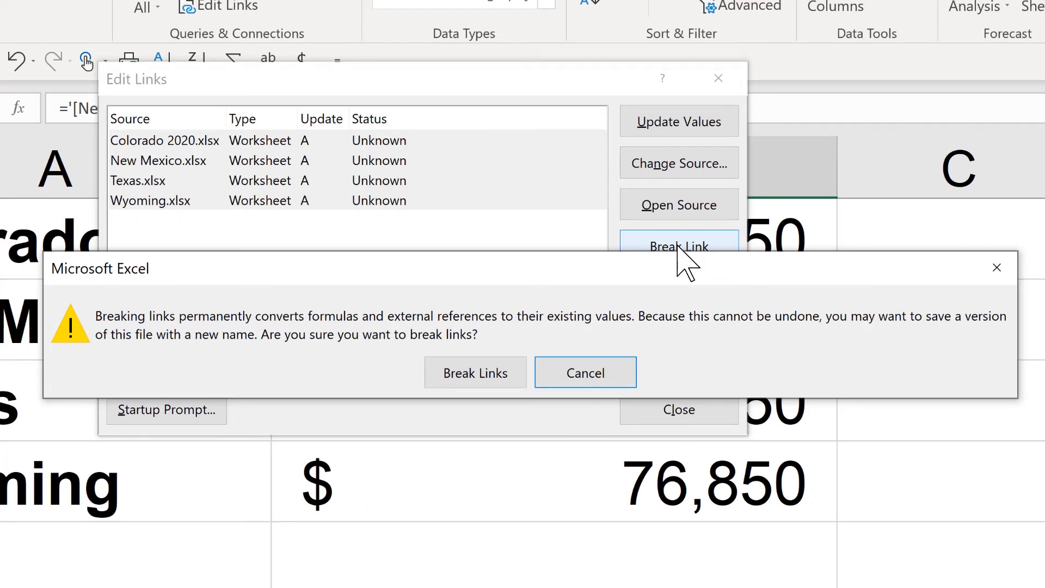
left_click(475, 373)
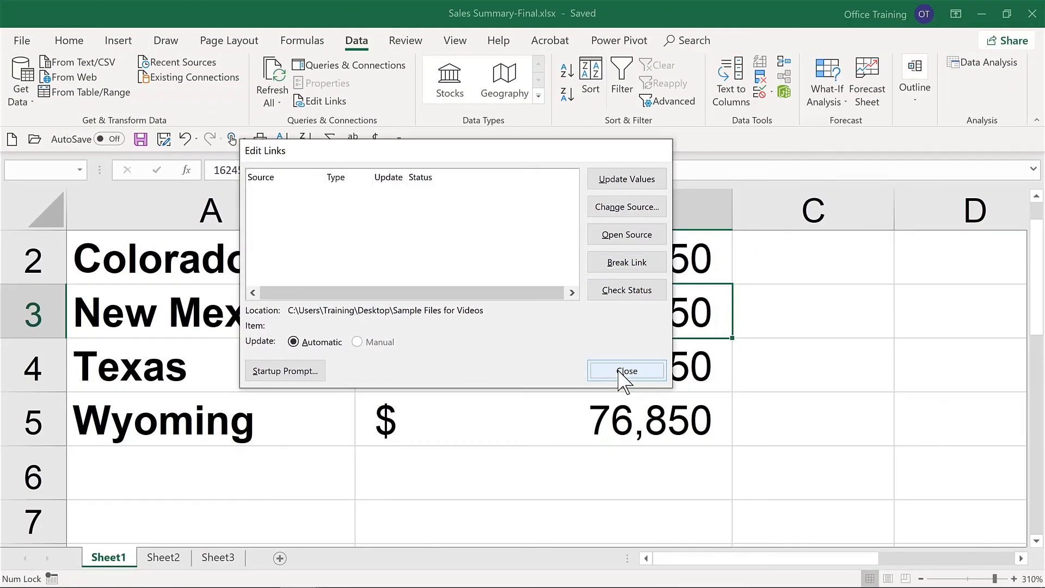
left_click(626, 371)
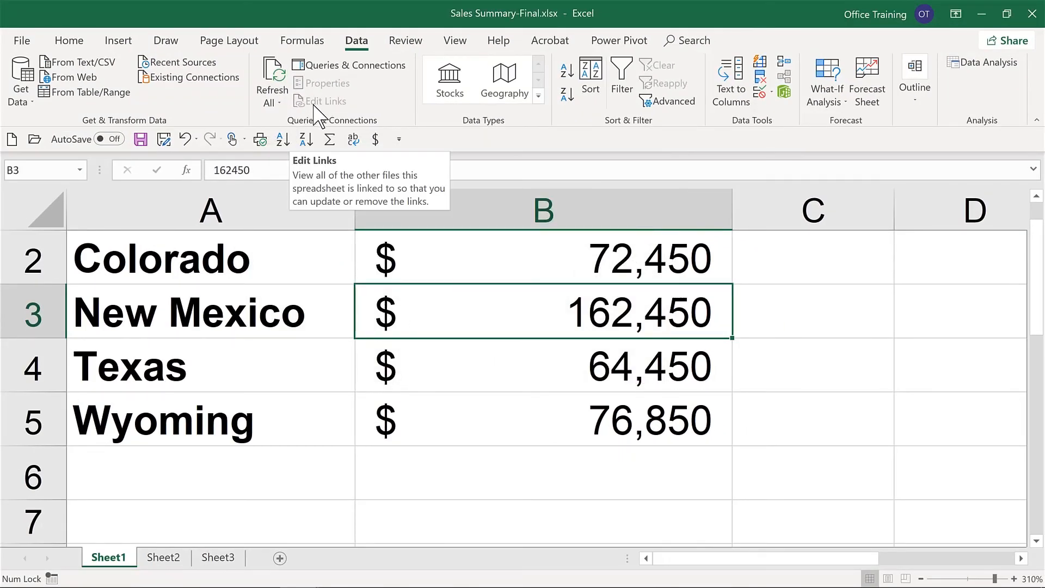
left_click(424, 266)
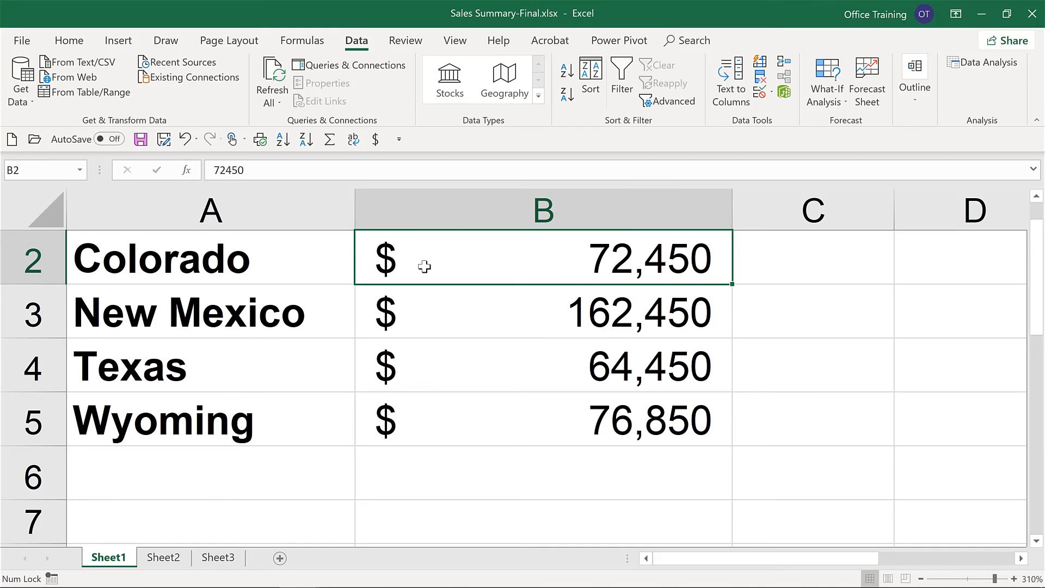
key("ctrl+s")
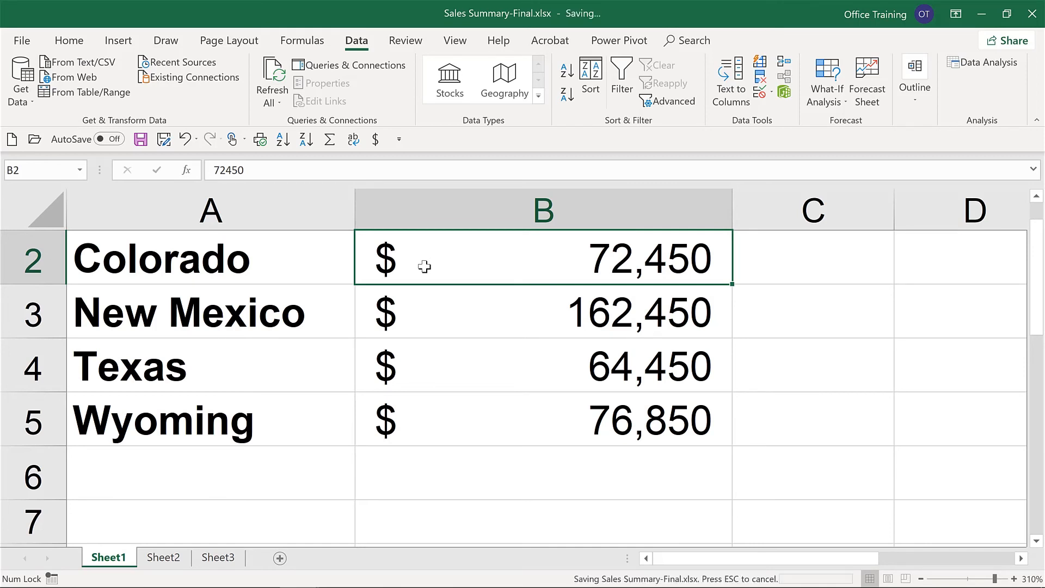